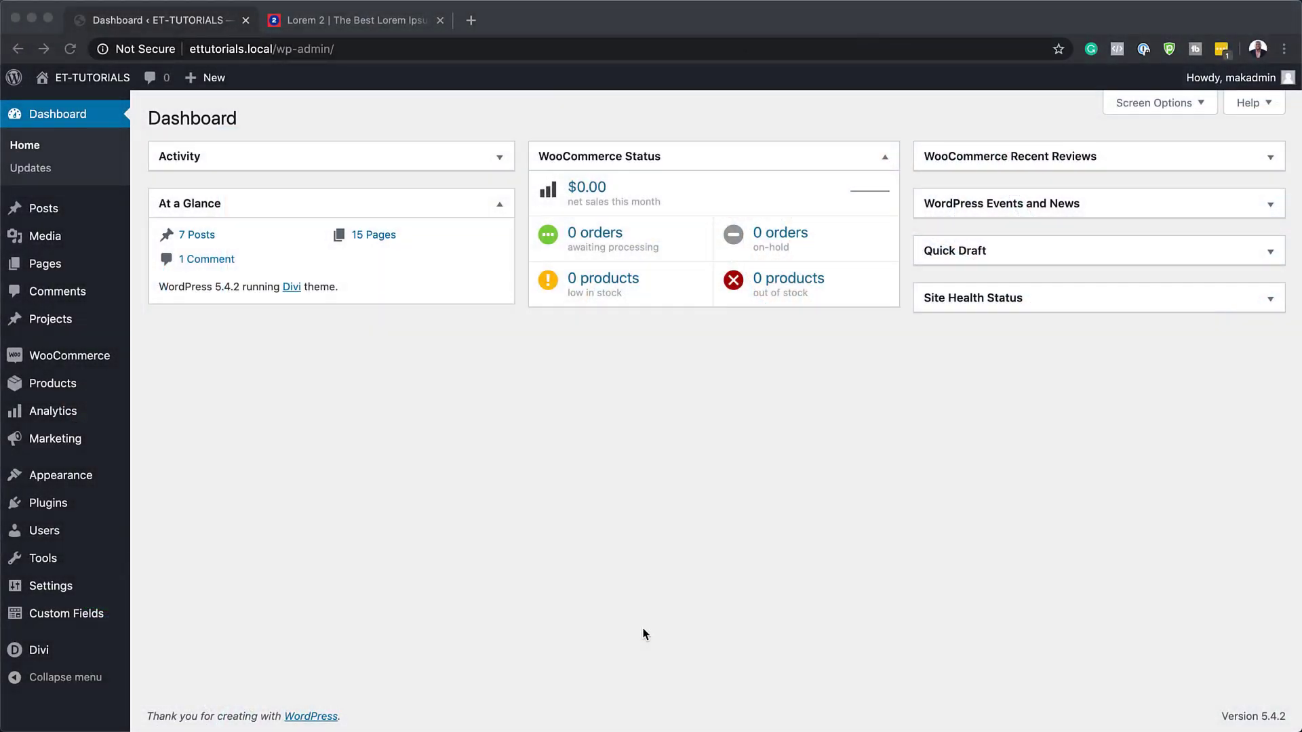
# - Create a new page titled "Optin" and choose the default editor for it
pyautogui.click(509, 470)
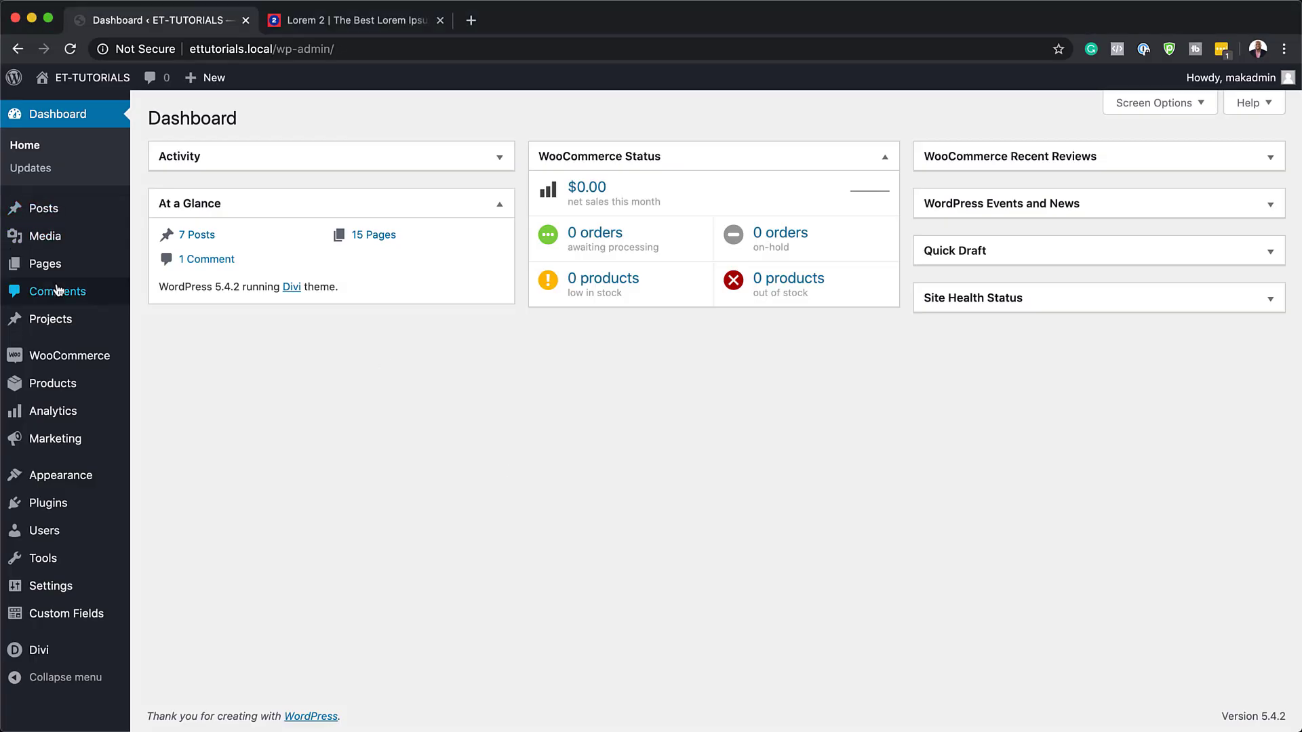
pyautogui.moveTo(54, 274)
pyautogui.click(169, 290)
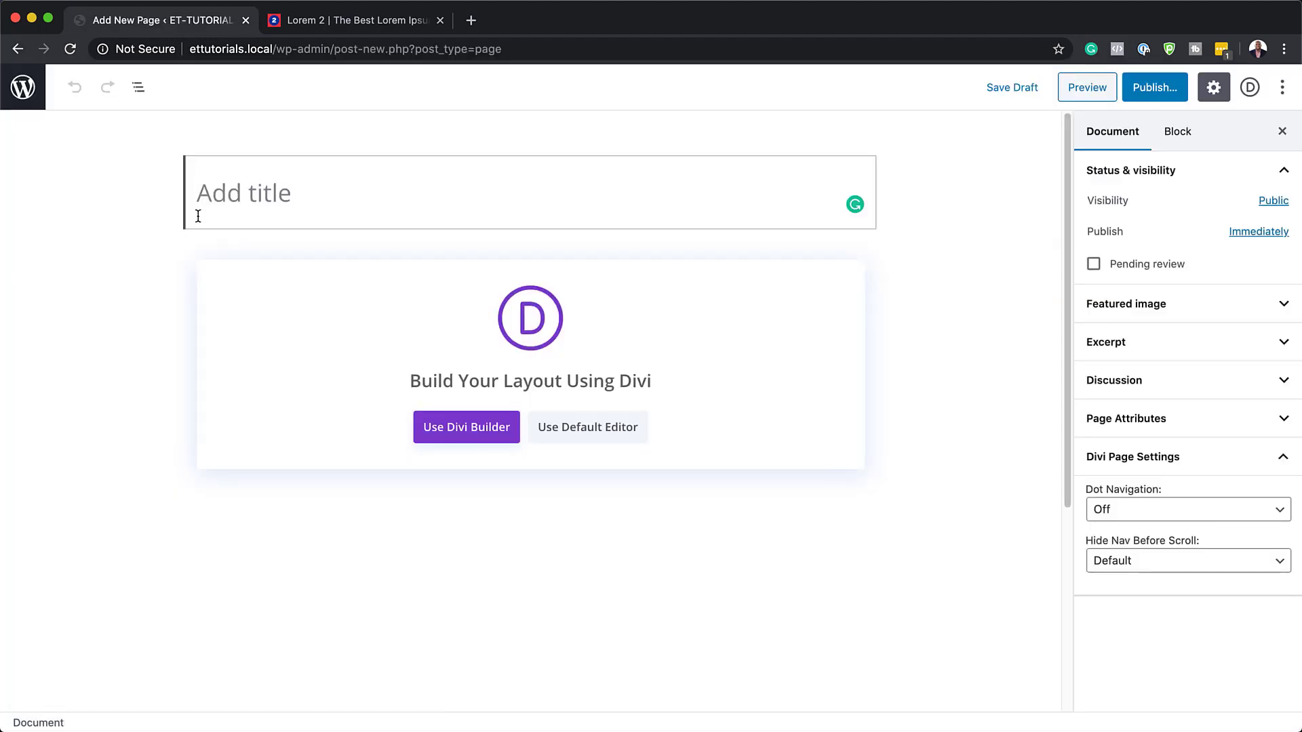
pyautogui.write('Optin')
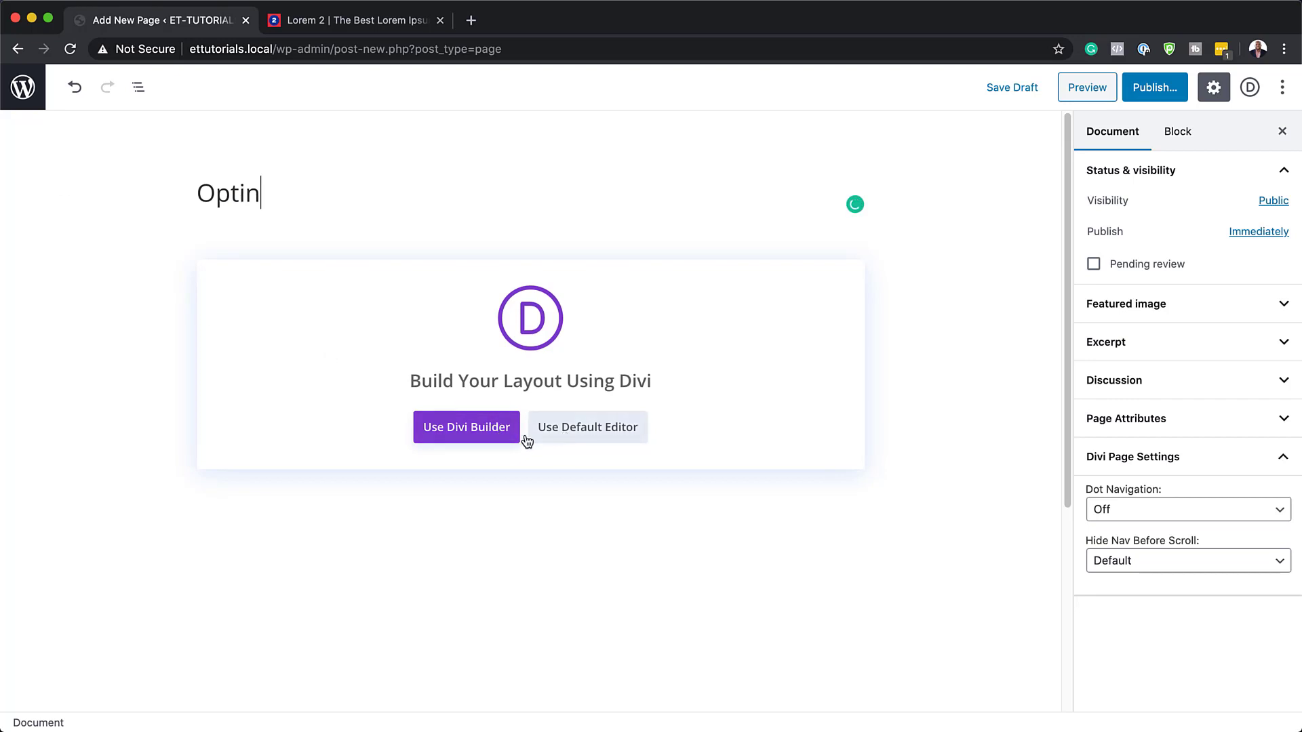
pyautogui.click(575, 434)
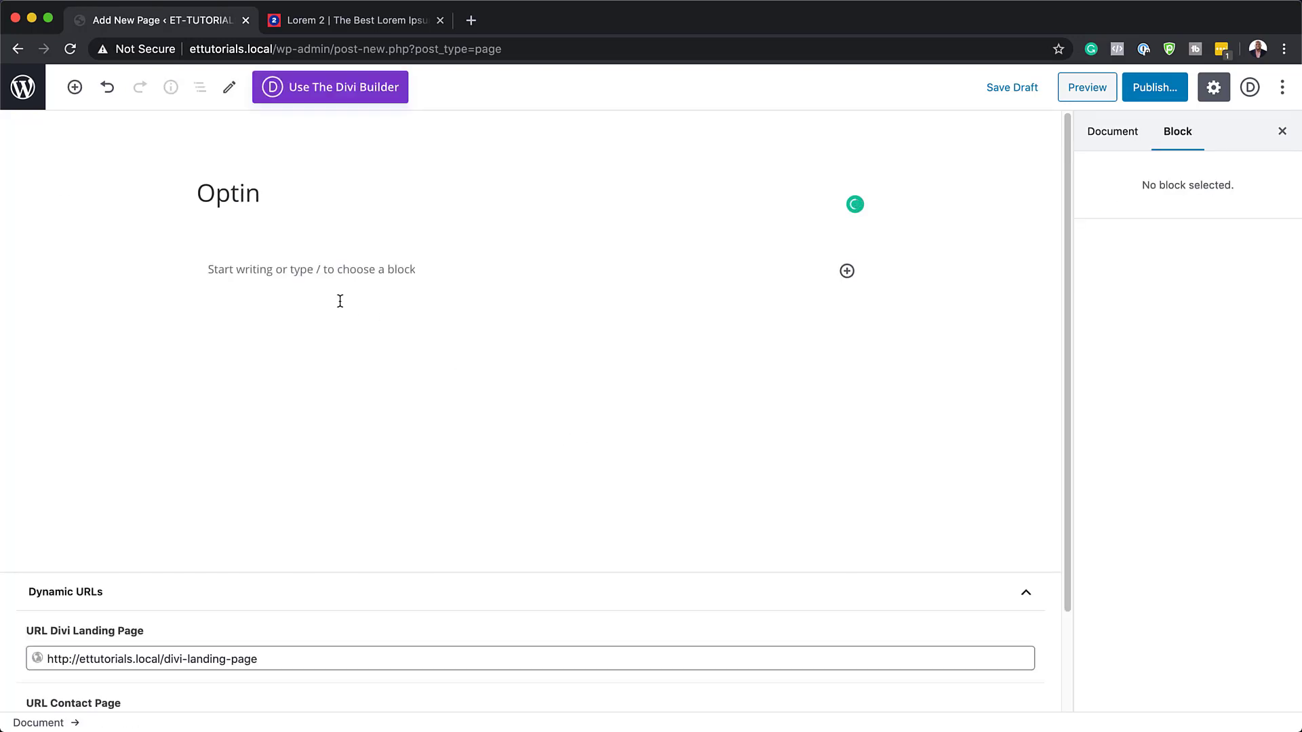
# - Fill the page body with two copies of the lorem ipsum placeholder text, one after the other
pyautogui.click(333, 274)
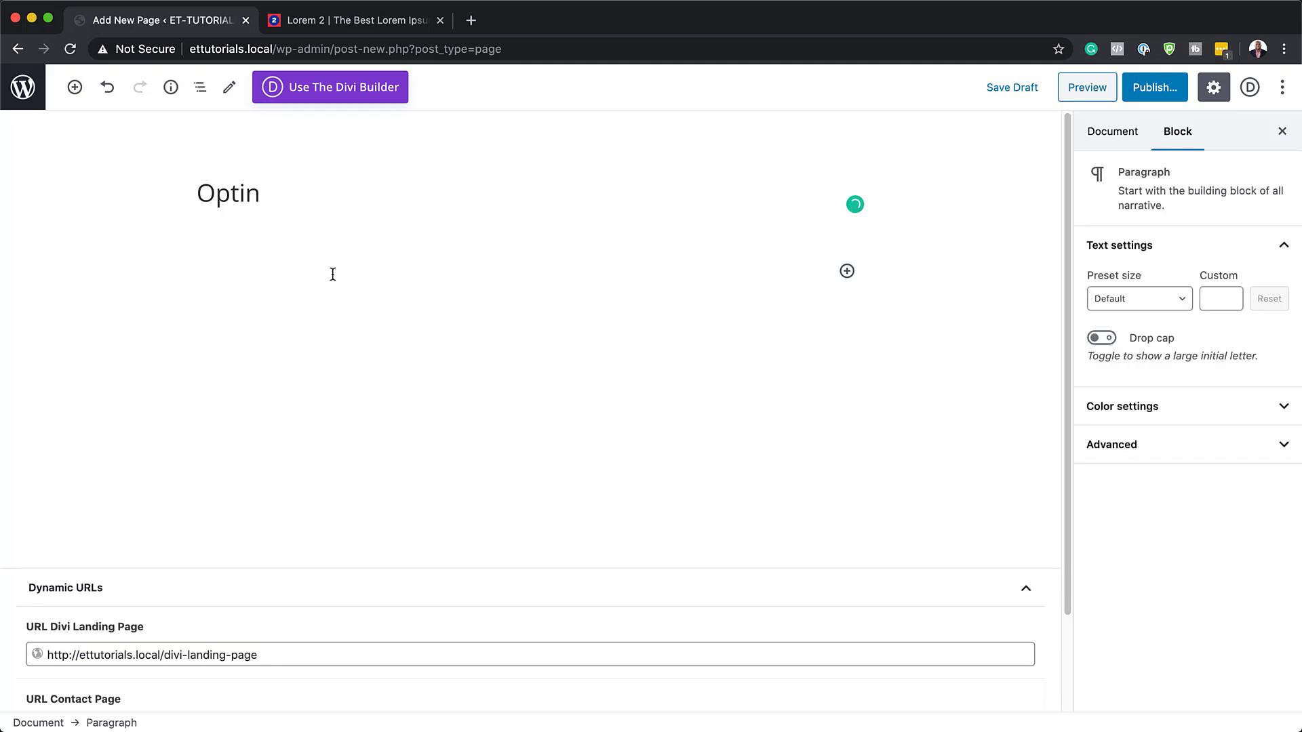
pyautogui.write('Lorem ipsum dolor sit amet, consectetuer adipiscing elit. Donec odio. Quisque volutpat mattis eros. Nullam malesuada erat ut turpis. Suspendisse urna nibh, viverra non, semper suscipit, posuere a, pede. Donec nec justo eget felis facilisis fermentum. Aliquam porttitor mauris sit amet orci. Aenean dignissim pellentesque felis.')
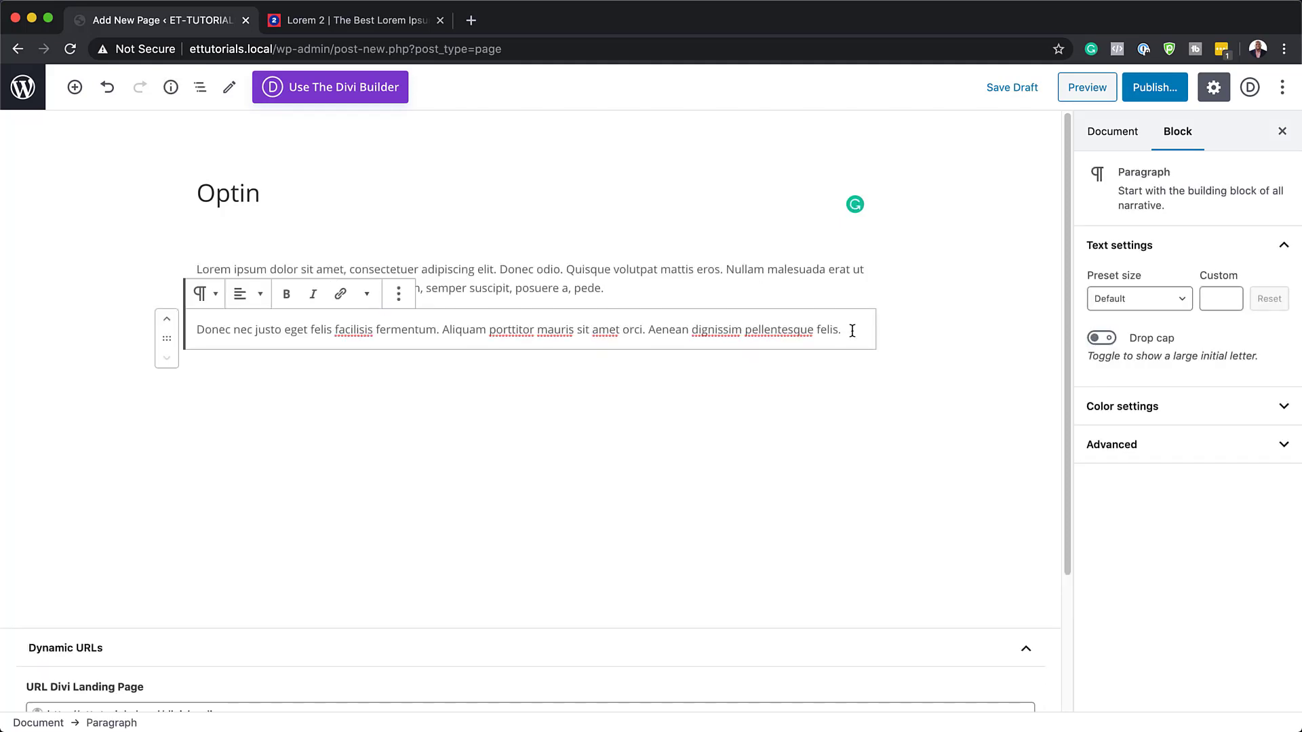
pyautogui.press('Return')
pyautogui.write('Lorem ipsum dolor sit amet, consectetuer adipiscing elit. Donec odio. Quisque volutpat mattis eros. Nullam malesuada erat ut turpis. Suspendisse urna nibh, viverra non, semper suscipit, posuere a, pede. Donec nec justo eget felis facilisis fermentum. Aliquam porttitor mauris sit amet orci. Aenean dignissim pellentesque felis.')
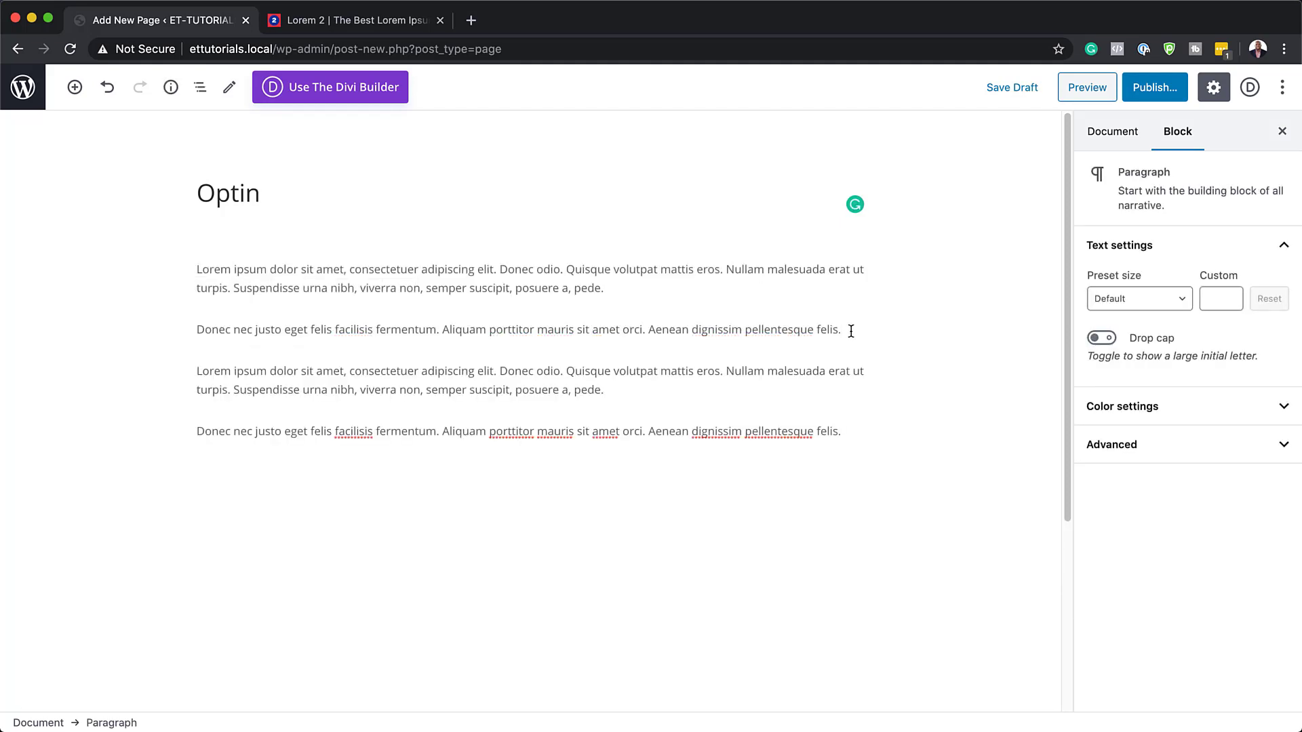
# - Insert a Divi Layout block between the two copies of the placeholder text
pyautogui.click(846, 332)
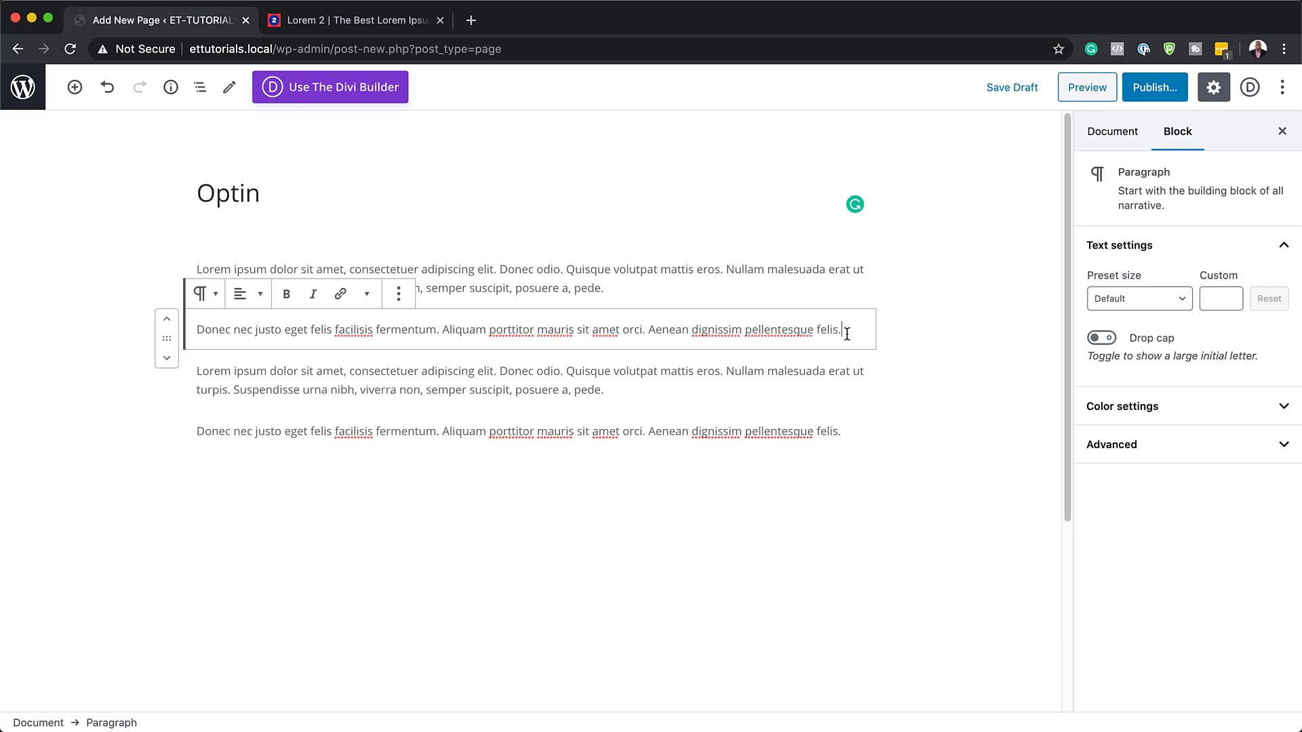
pyautogui.press('Return')
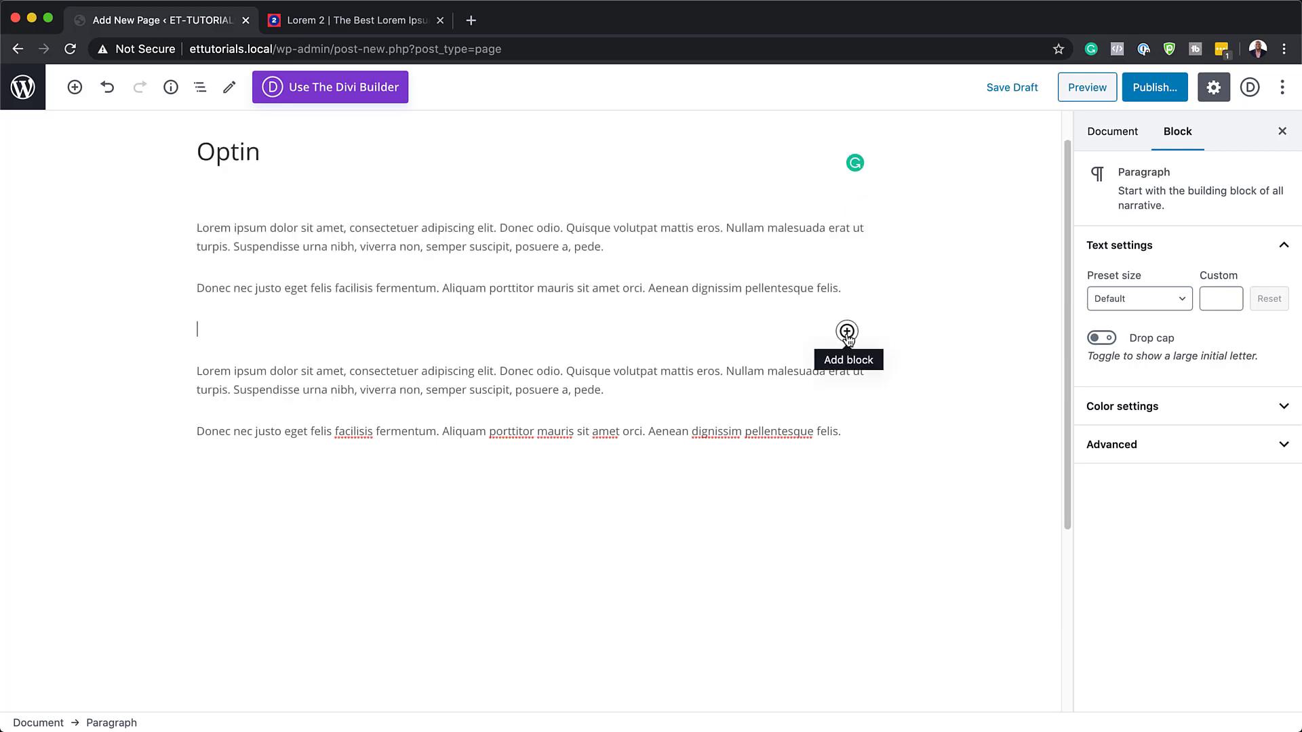
pyautogui.scroll(1, 319, 341)
pyautogui.scroll(1, 318, 341)
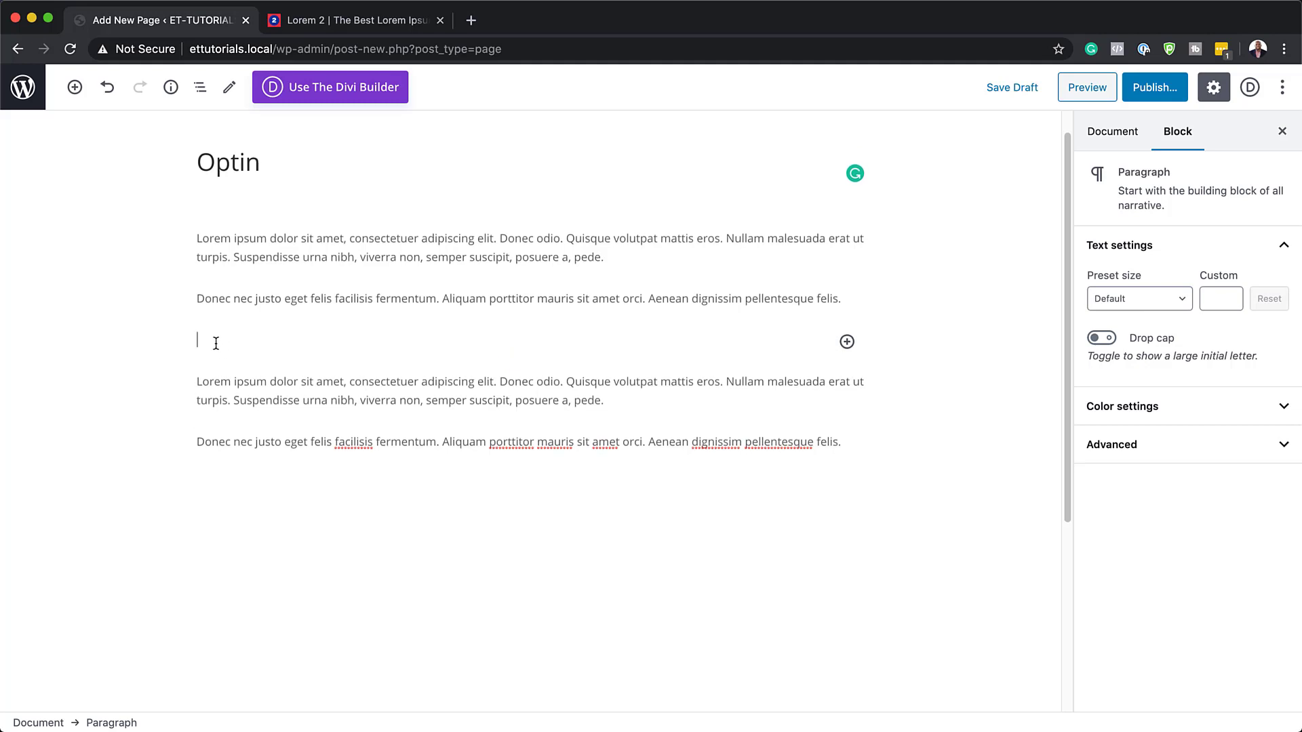
pyautogui.write('/')
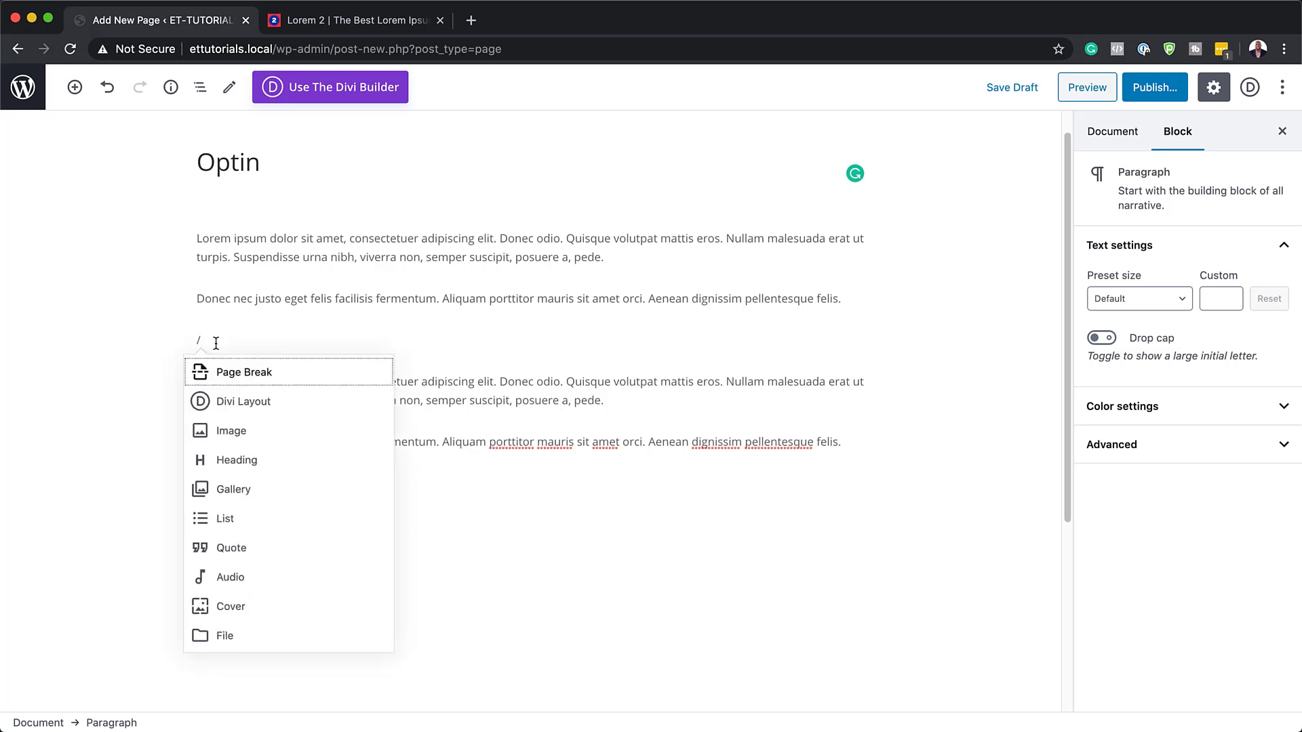
pyautogui.click(209, 407)
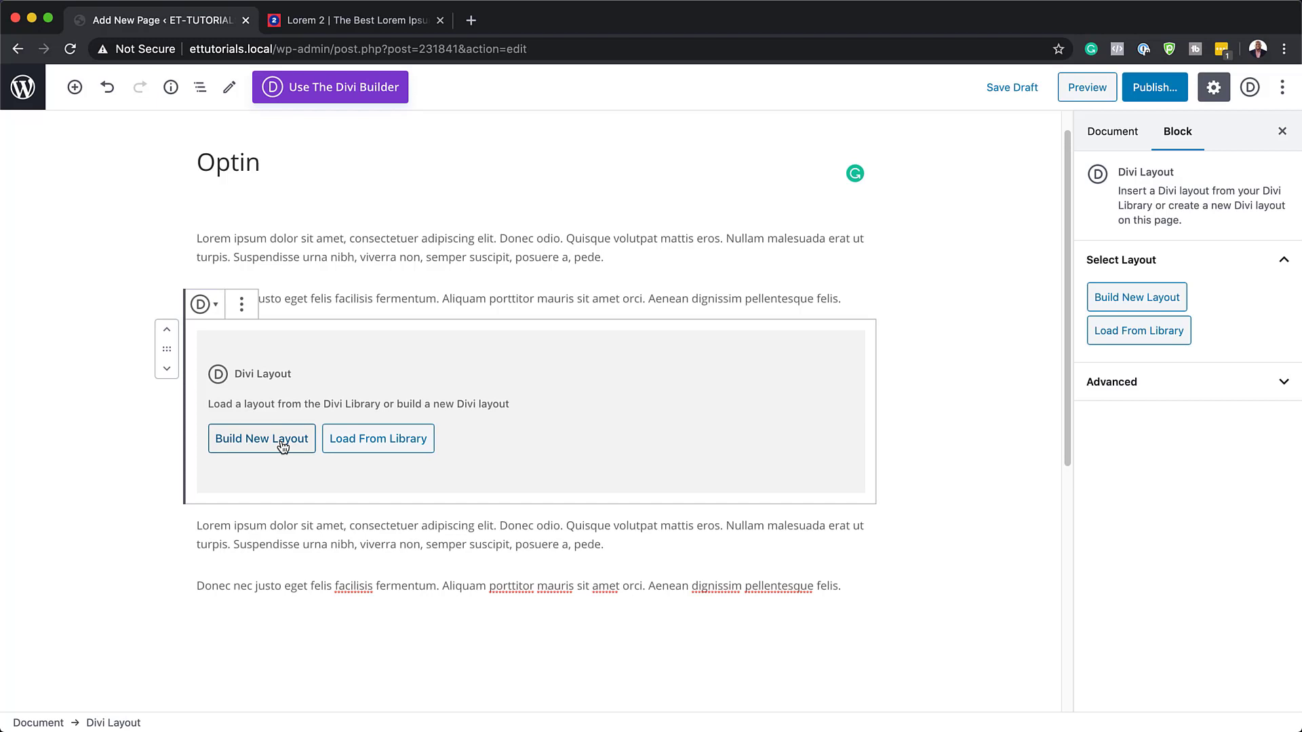
# - Start building a new layout from scratch in the Divi Layout block, leaving its section without a row
pyautogui.click(283, 446)
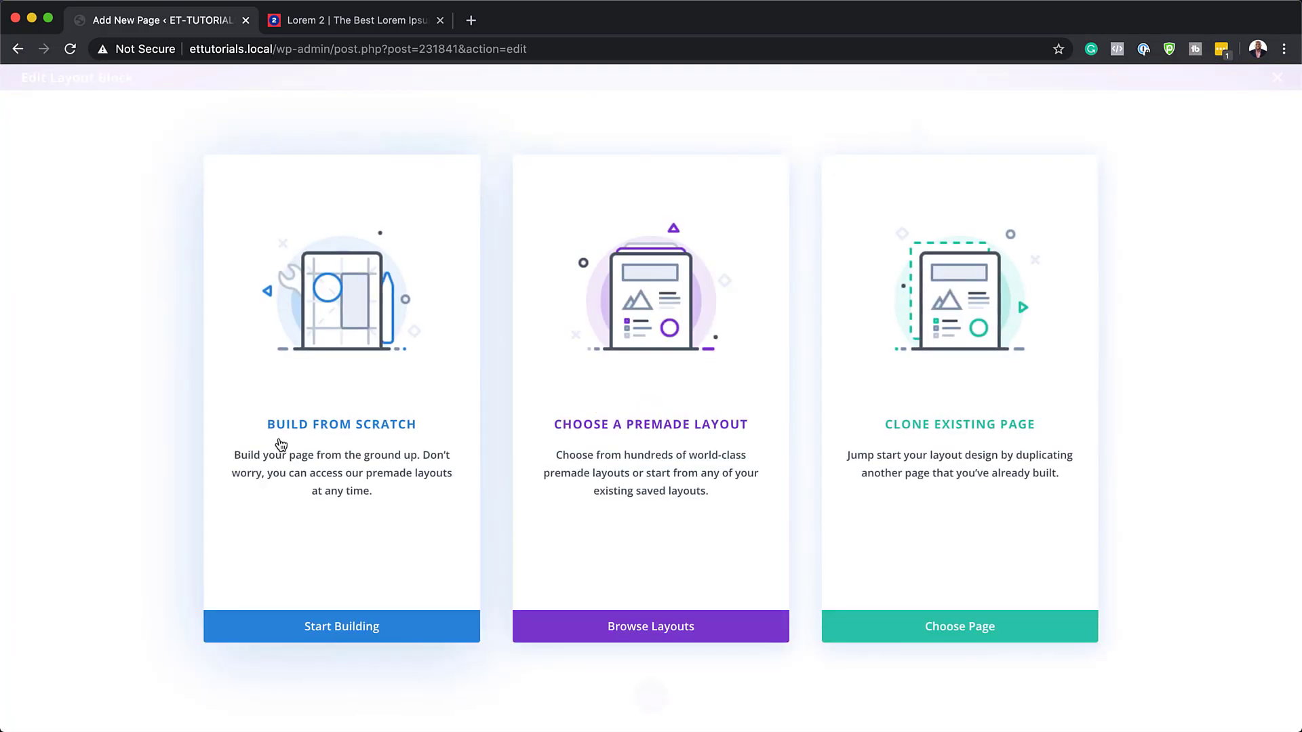
pyautogui.click(328, 425)
pyautogui.click(786, 206)
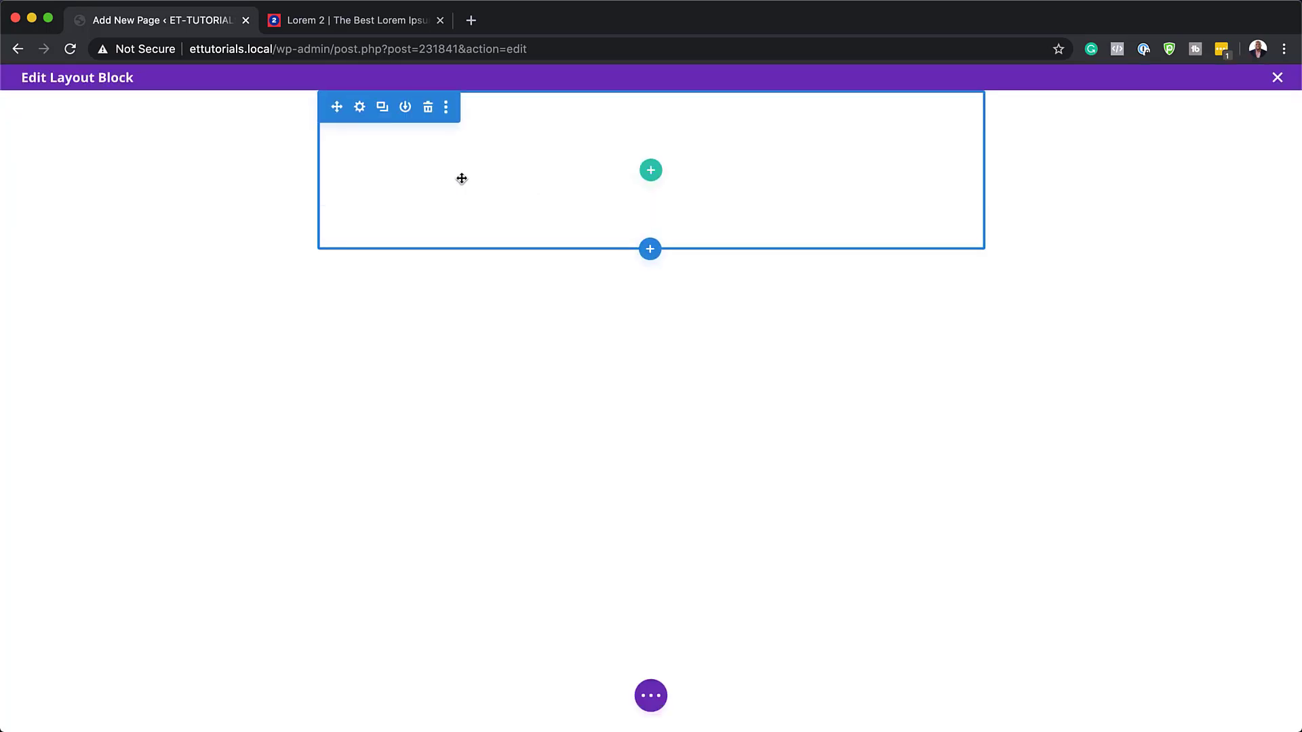
# - Add a background gradient to the section and set its first colour to #ff9945
pyautogui.click(360, 107)
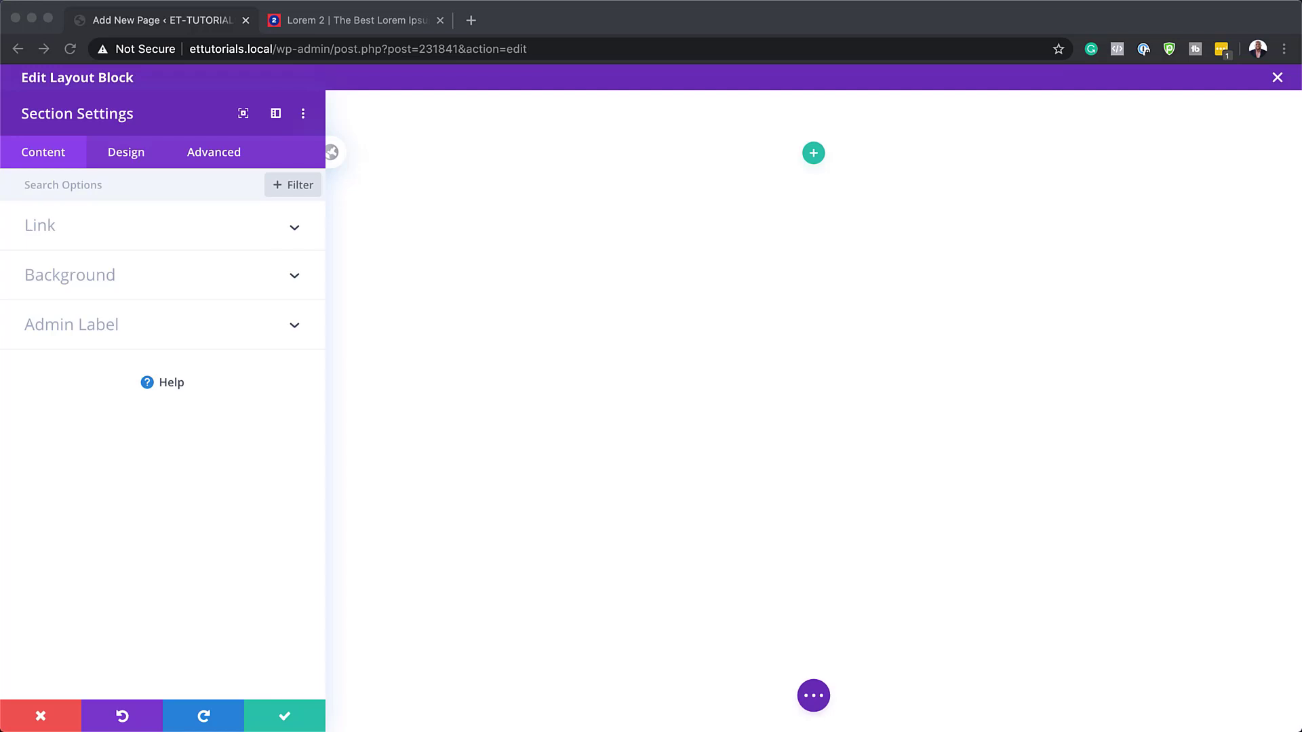
pyautogui.click(125, 281)
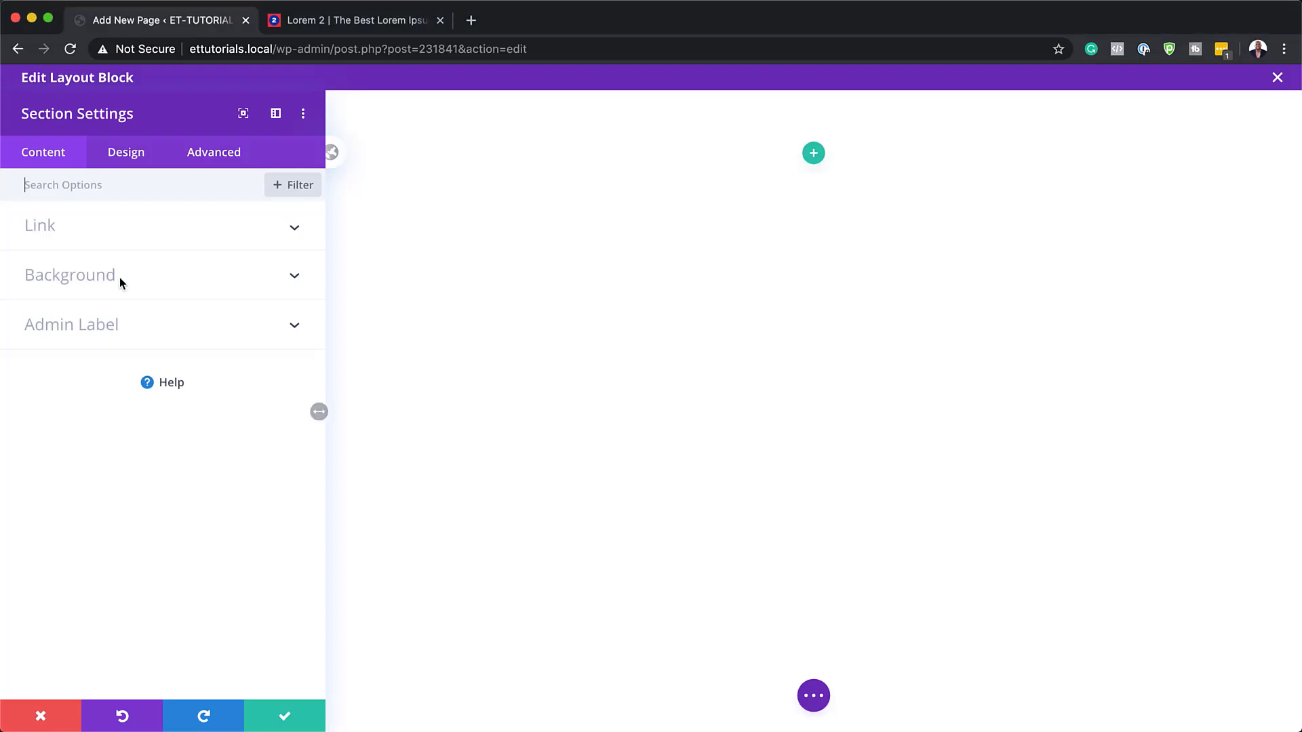
pyautogui.click(124, 309)
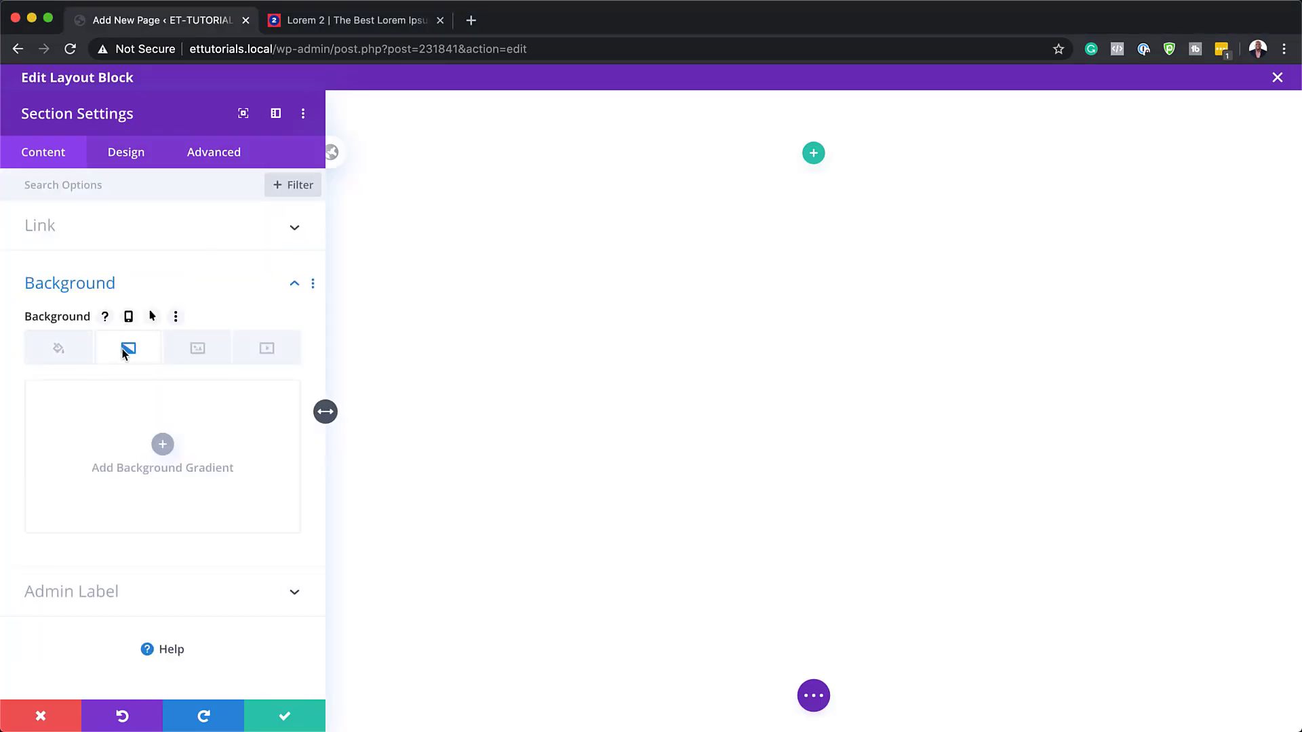
pyautogui.click(163, 444)
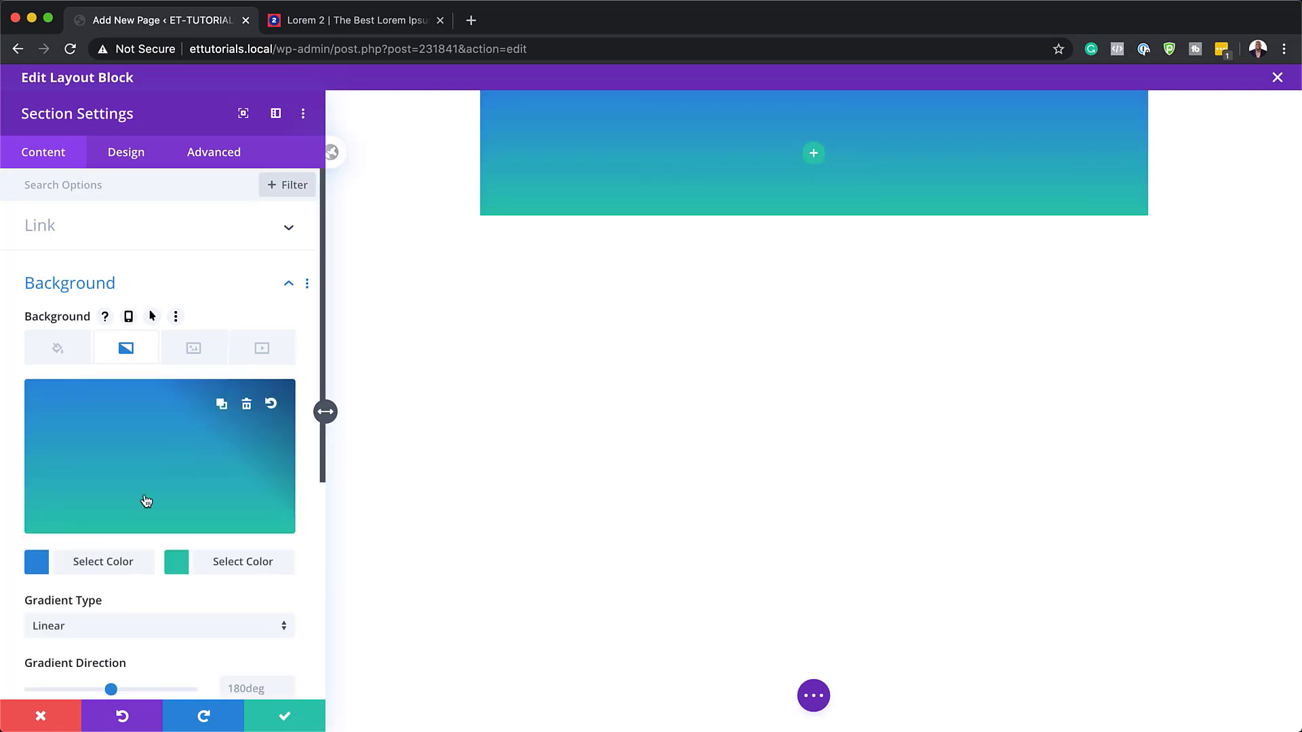
pyautogui.click(37, 562)
pyautogui.tripleClick(54, 389)
pyautogui.write('#ff9945')
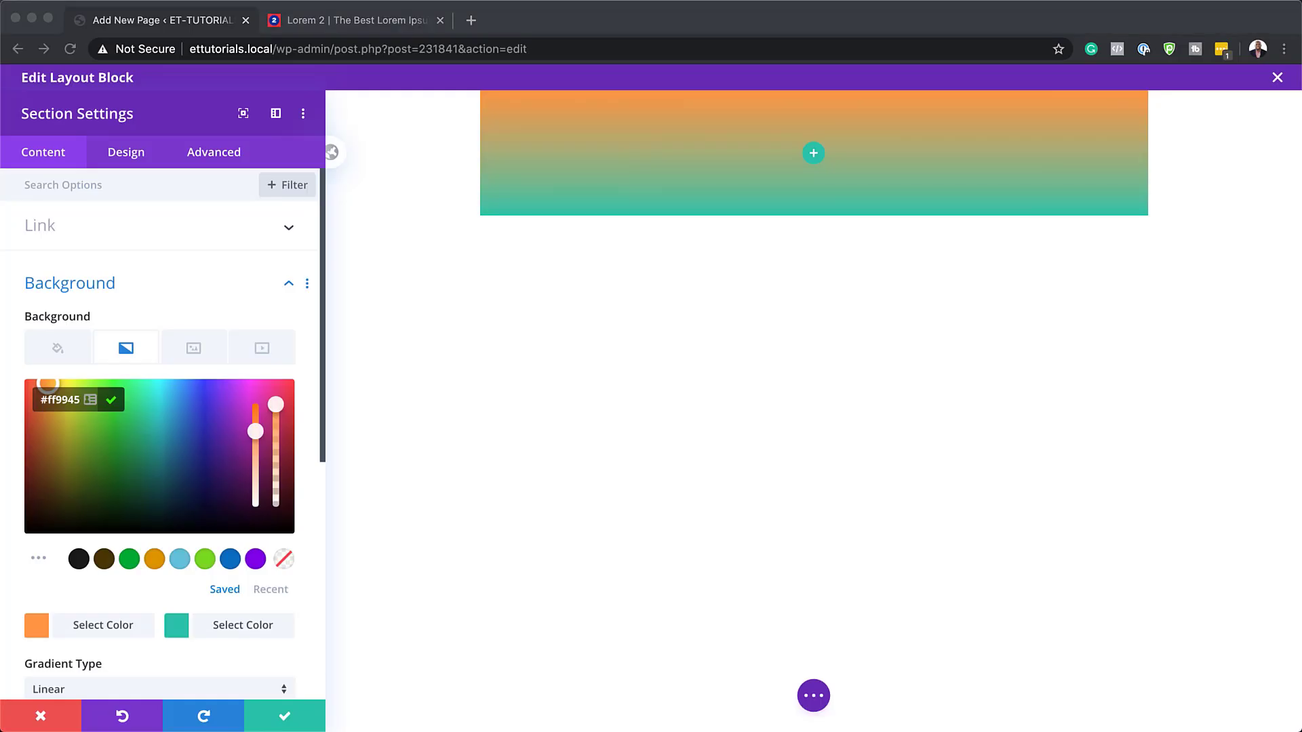
# - Set the second colour of the section's background gradient to #f86a4c
pyautogui.click(175, 624)
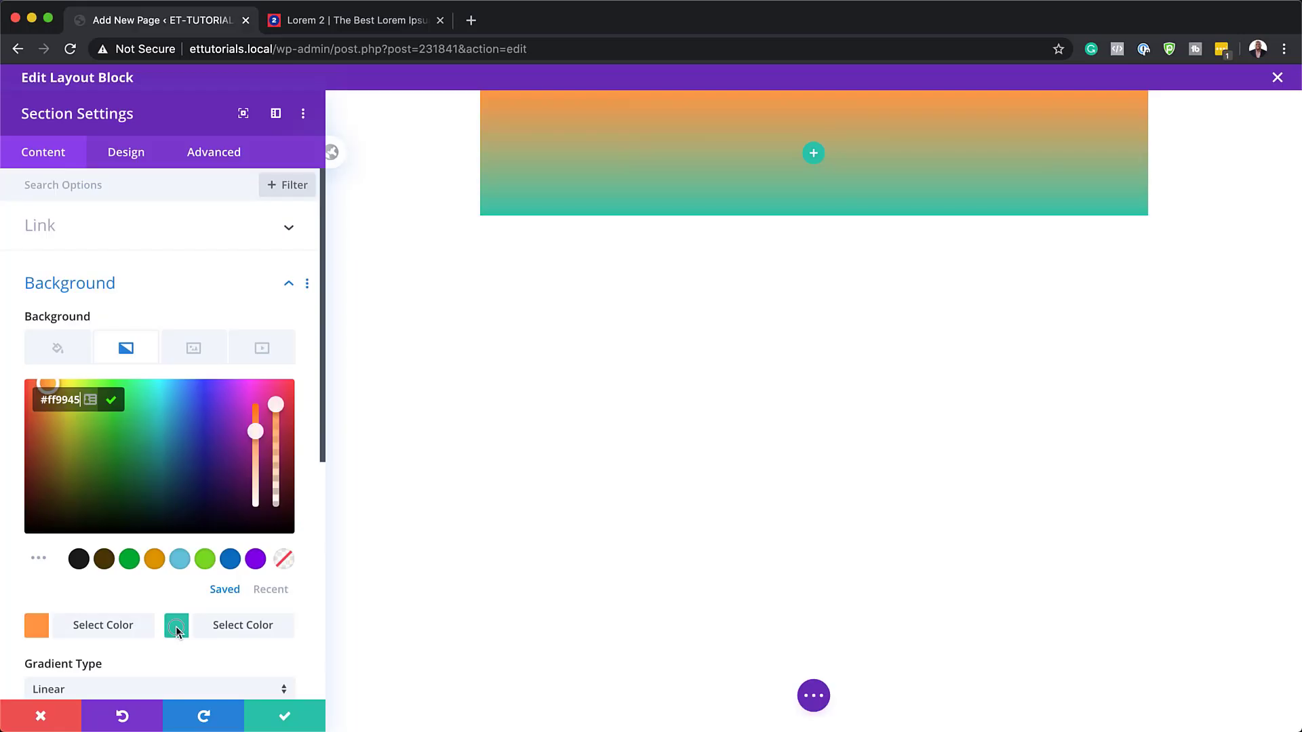
pyautogui.click(176, 624)
pyautogui.tripleClick(66, 399)
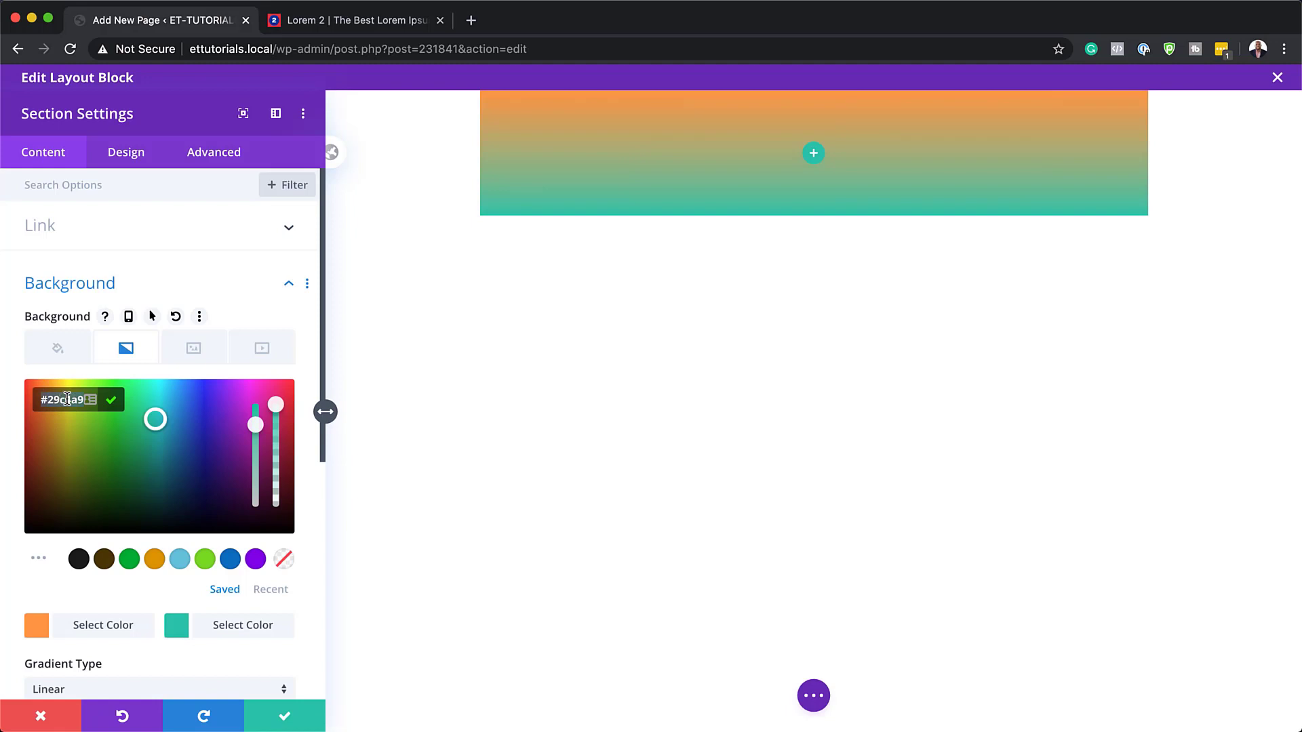
pyautogui.write('#f86a4c')
# - Give the section a top divider in the layered smooth wave style
pyautogui.click(125, 155)
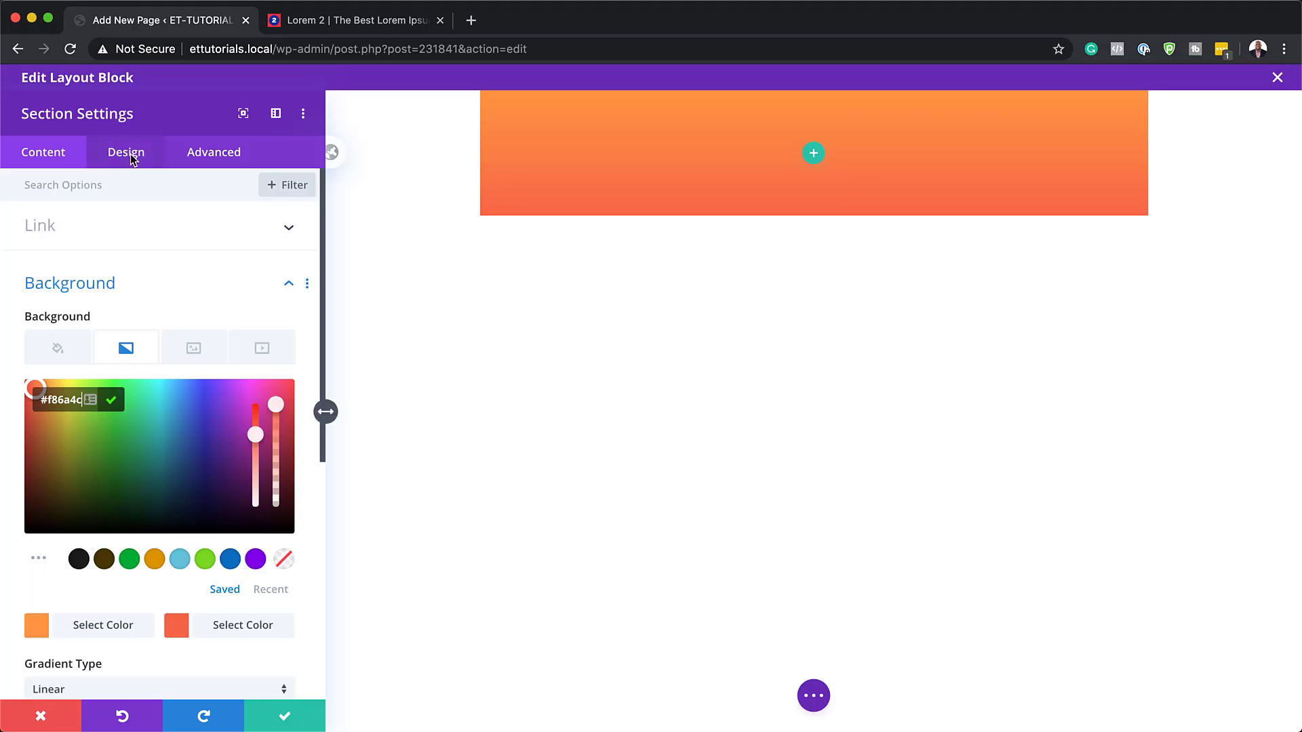
pyautogui.click(127, 155)
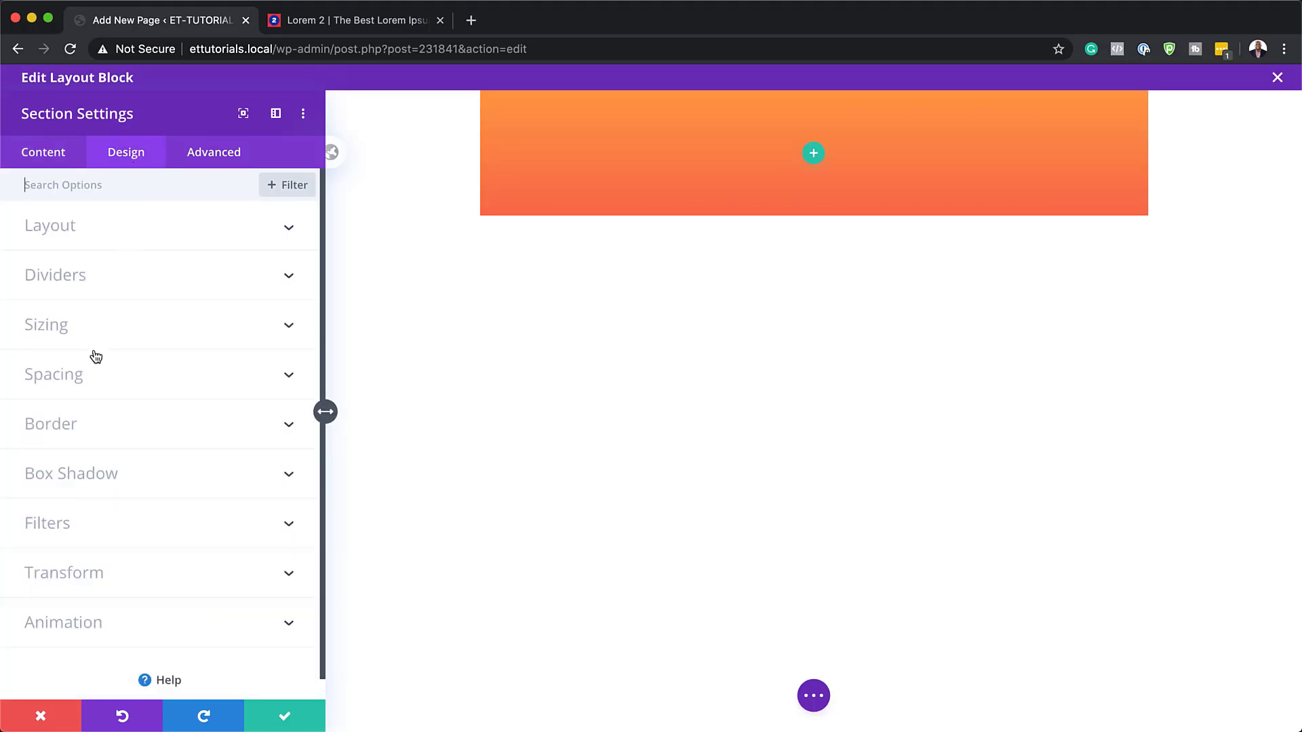
pyautogui.click(112, 288)
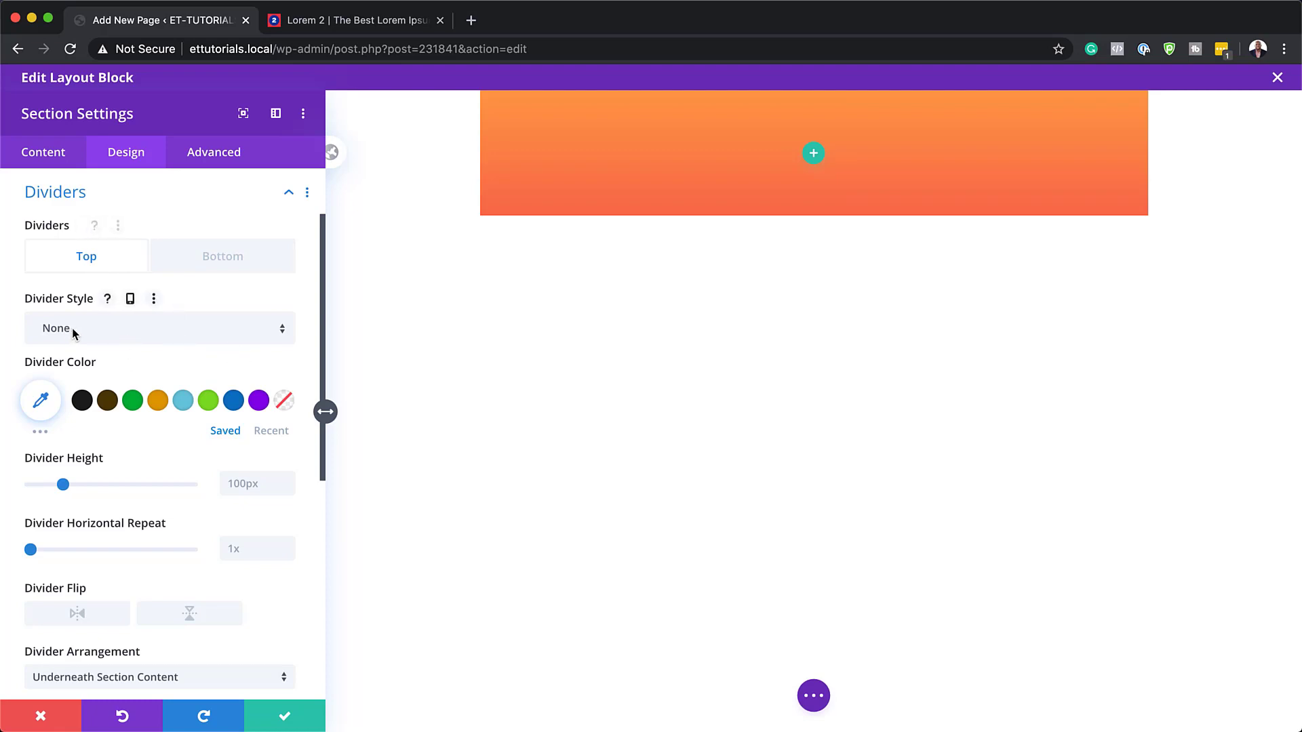
pyautogui.click(131, 335)
pyautogui.scroll(-3, 166, 474)
pyautogui.scroll(-3, 238, 568)
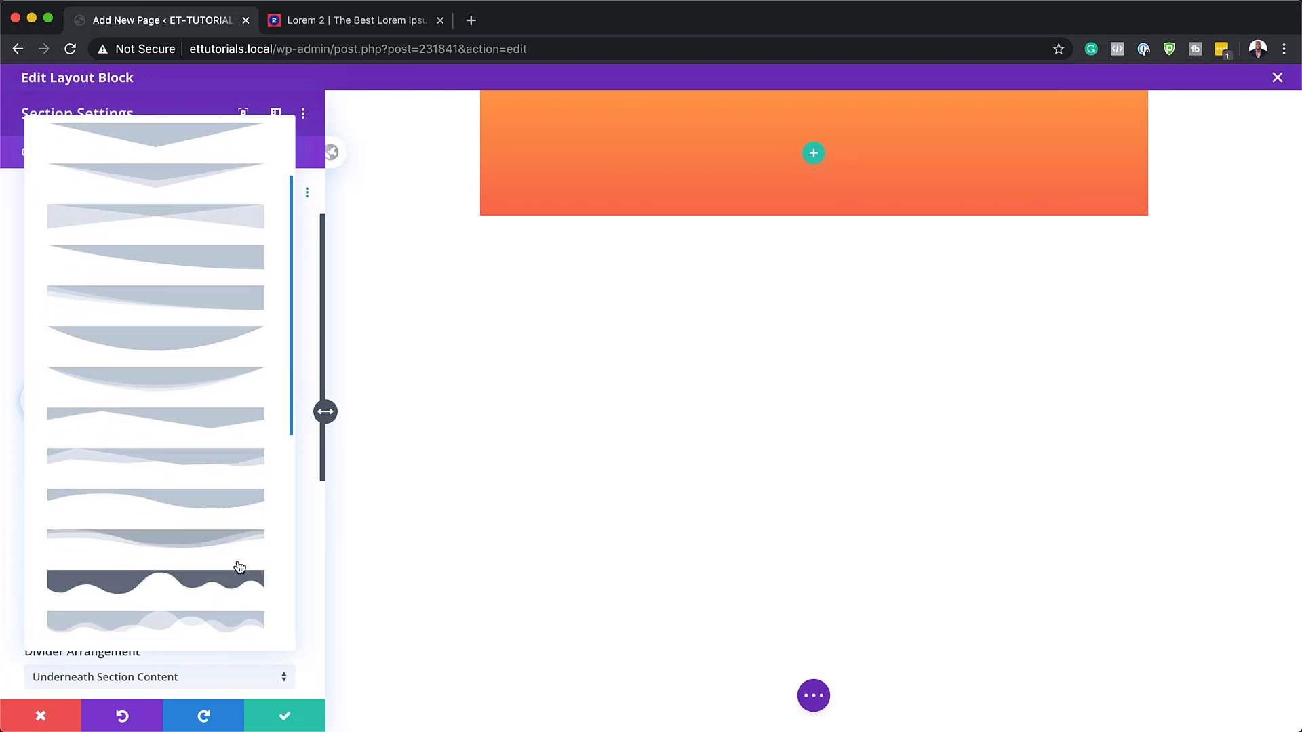
pyautogui.scroll(-10, 240, 565)
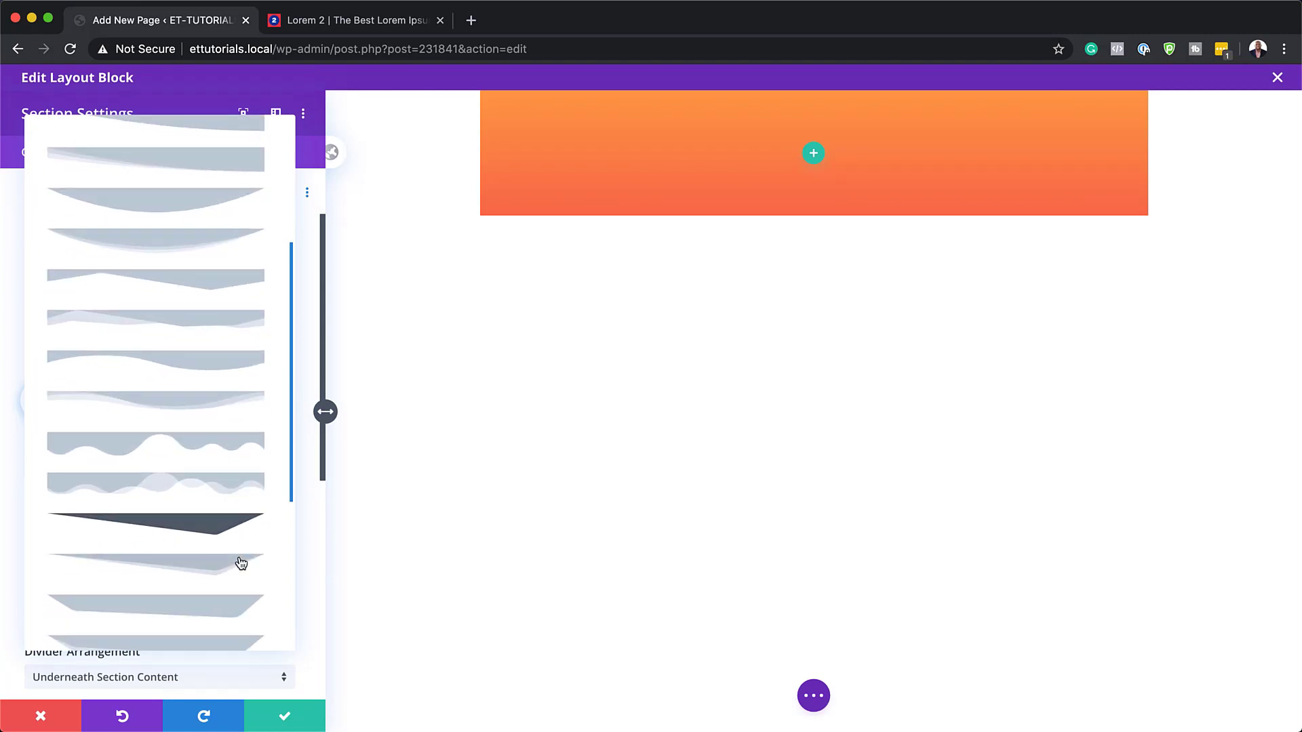
pyautogui.scroll(5, 241, 560)
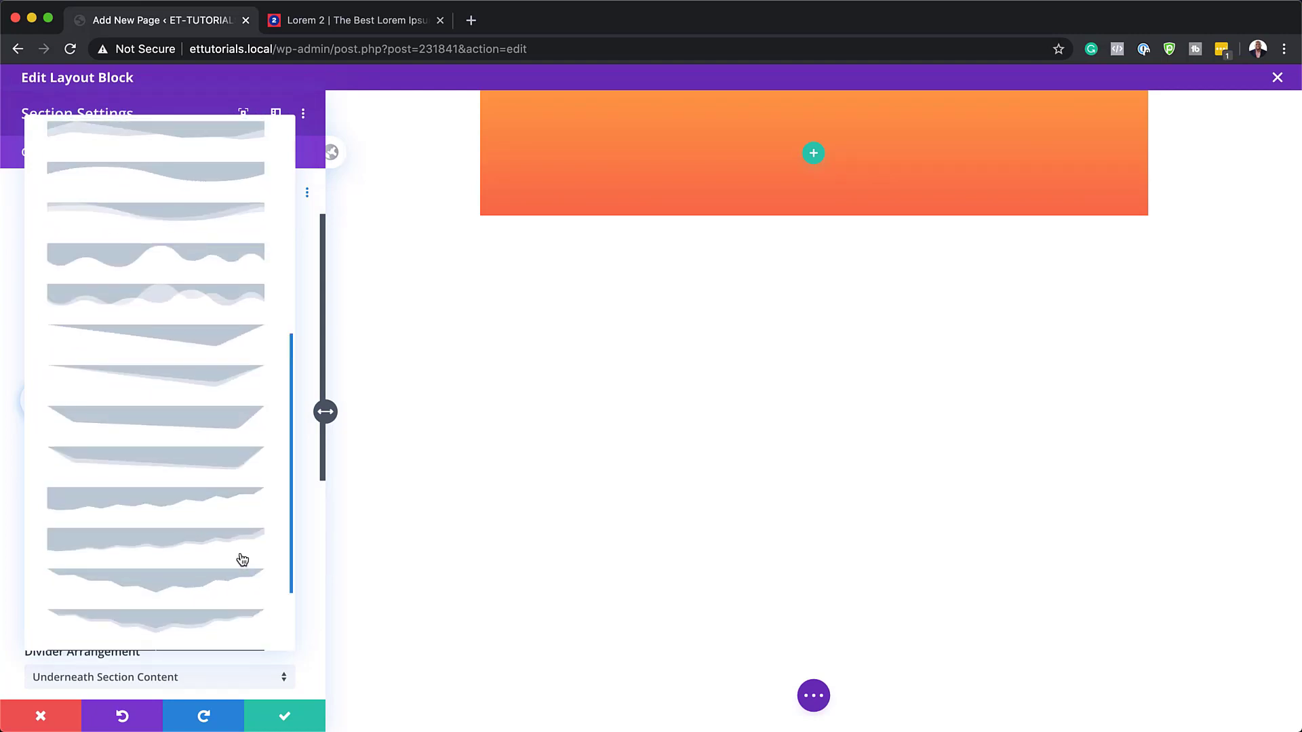
pyautogui.click(203, 222)
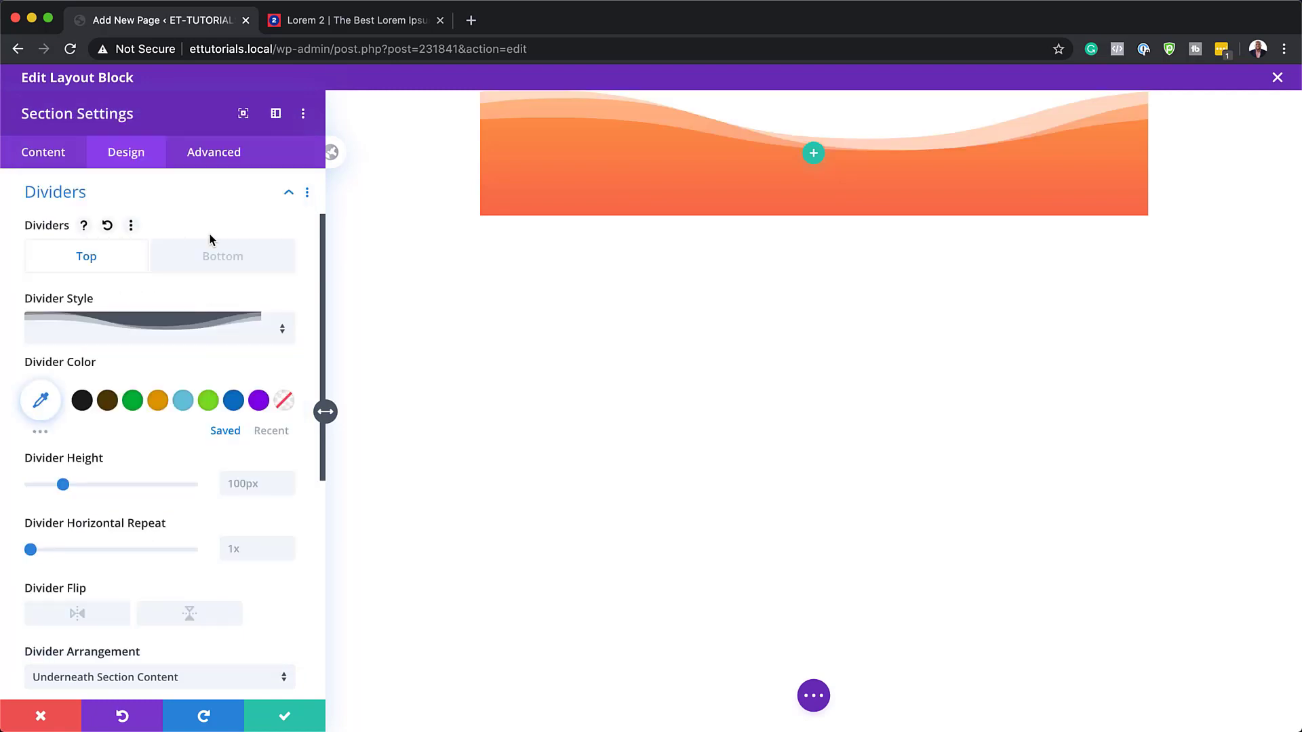
# - Set the top divider's colour to #f86a4c and its horizontal repeat to 0.8x
pyautogui.click(40, 403)
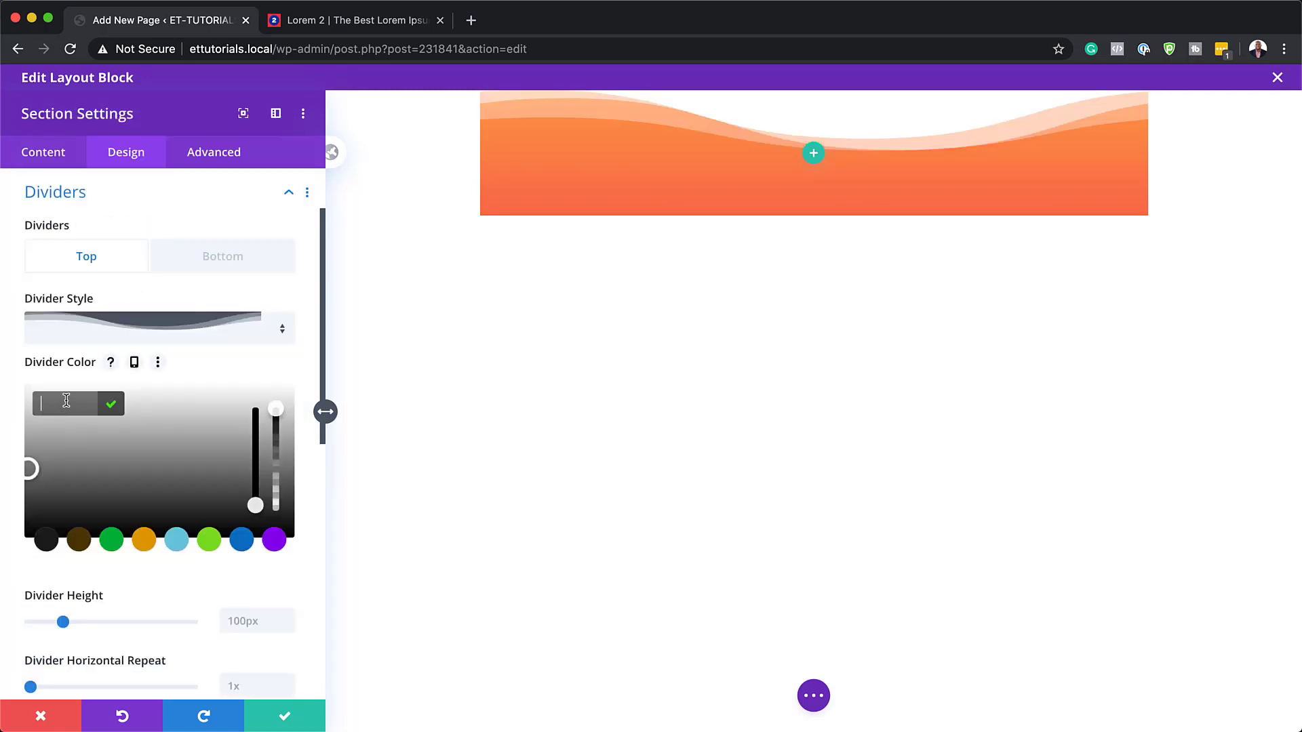
pyautogui.write('#f86a4c')
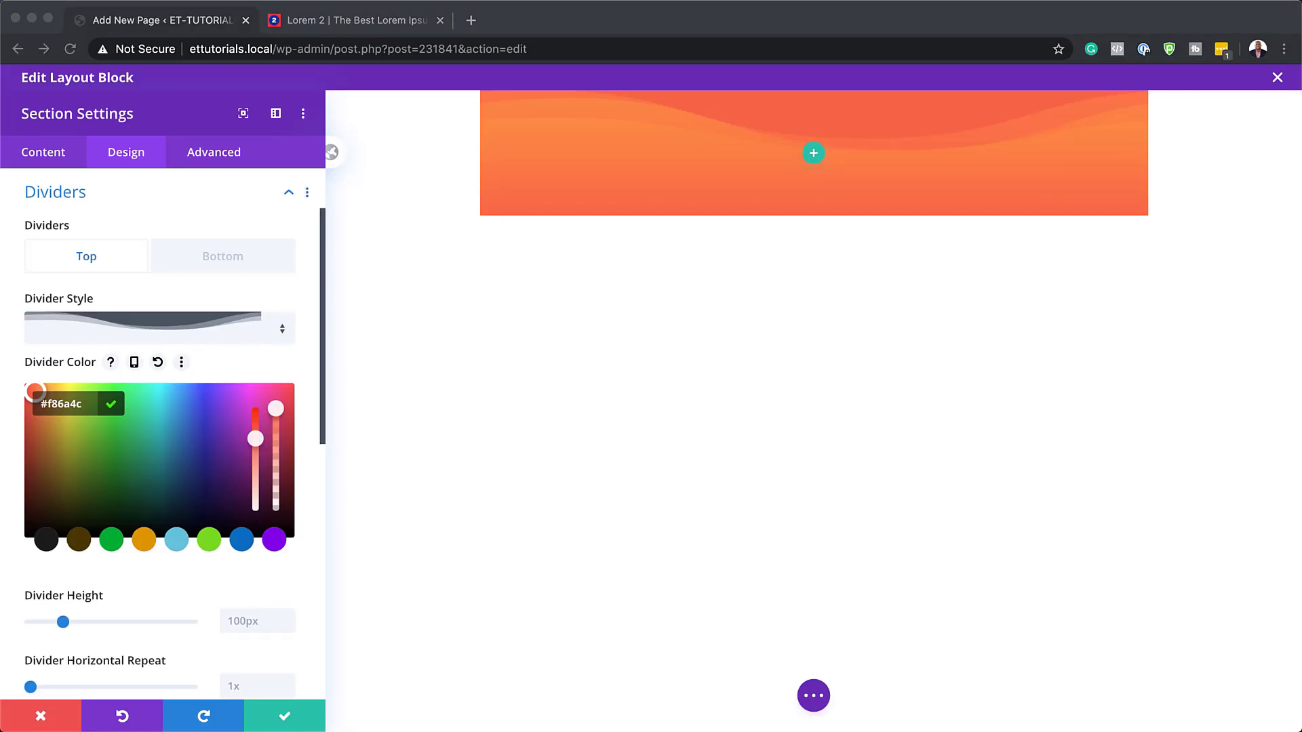
pyautogui.scroll(-2, 165, 616)
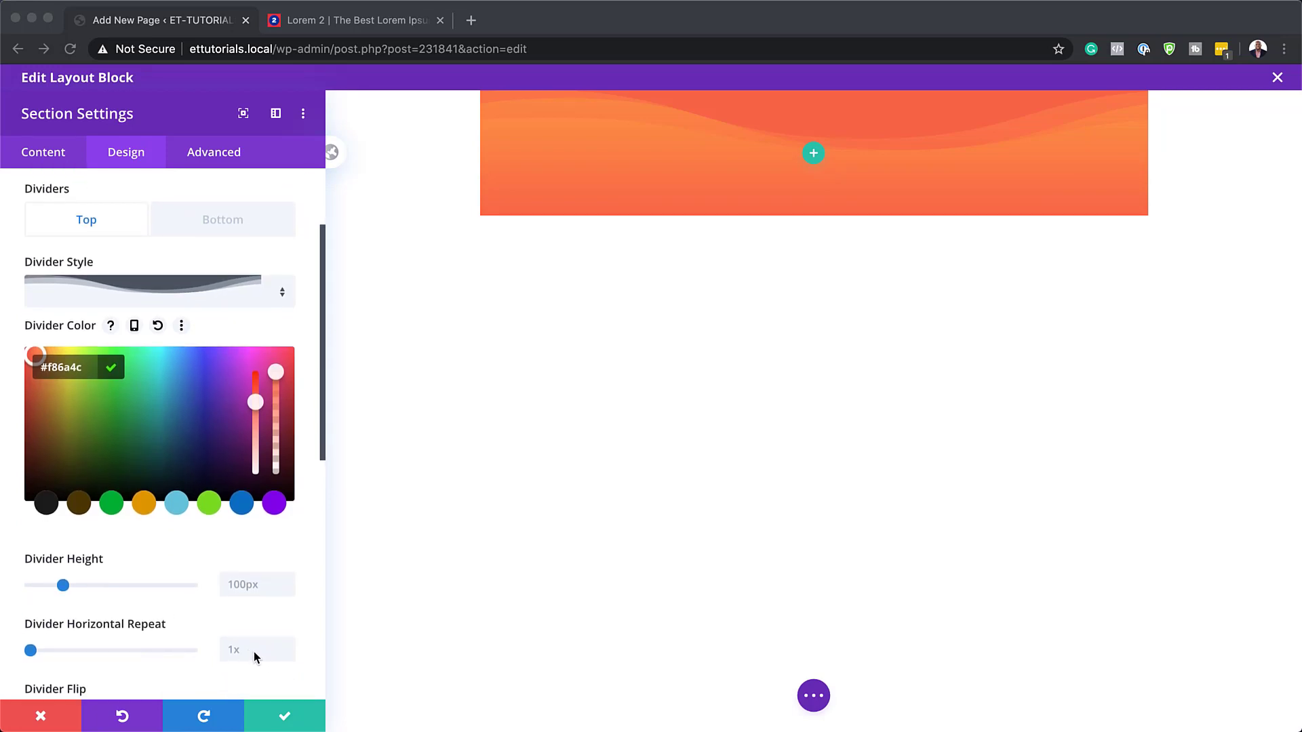
pyautogui.click(251, 650)
pyautogui.write('0.8x')
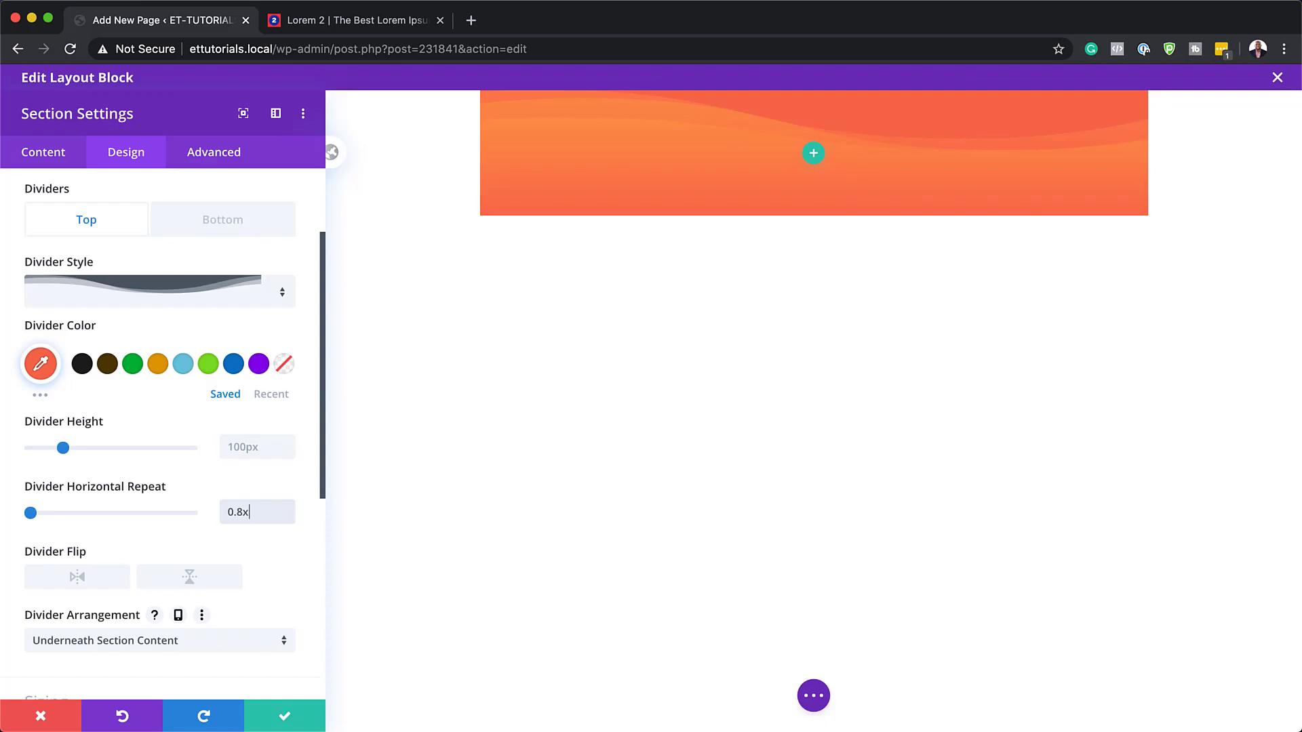
pyautogui.press('super+Tab')
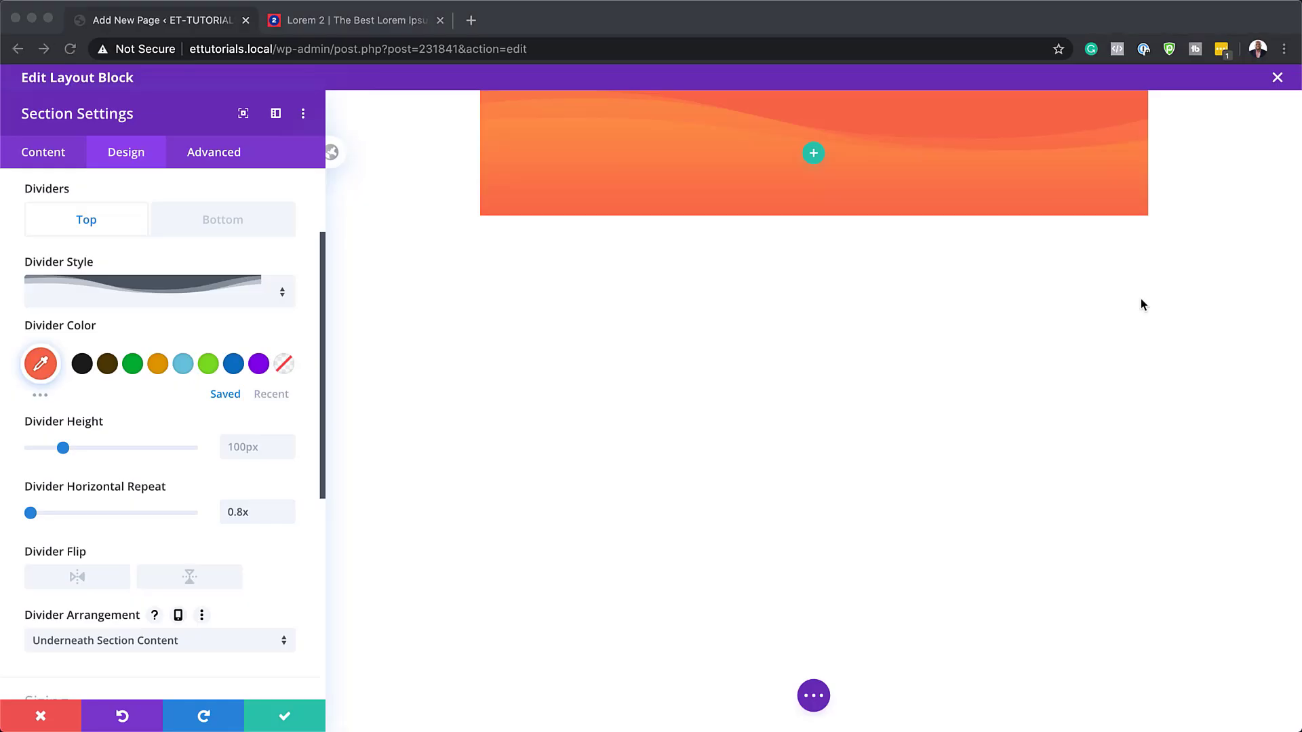
# - Give the section a bottom divider in the layered smooth wave style and set its colour to #ff9945
pyautogui.click(218, 223)
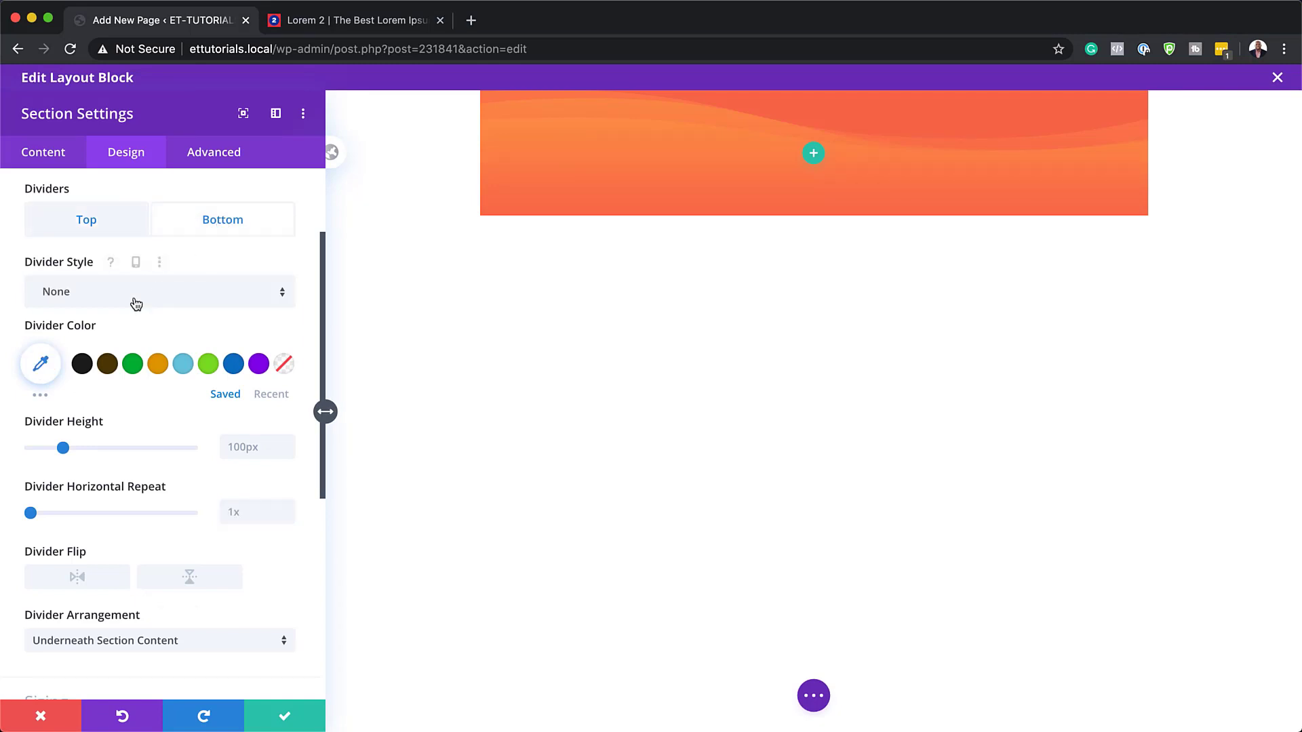
pyautogui.click(133, 296)
pyautogui.scroll(-2, 157, 456)
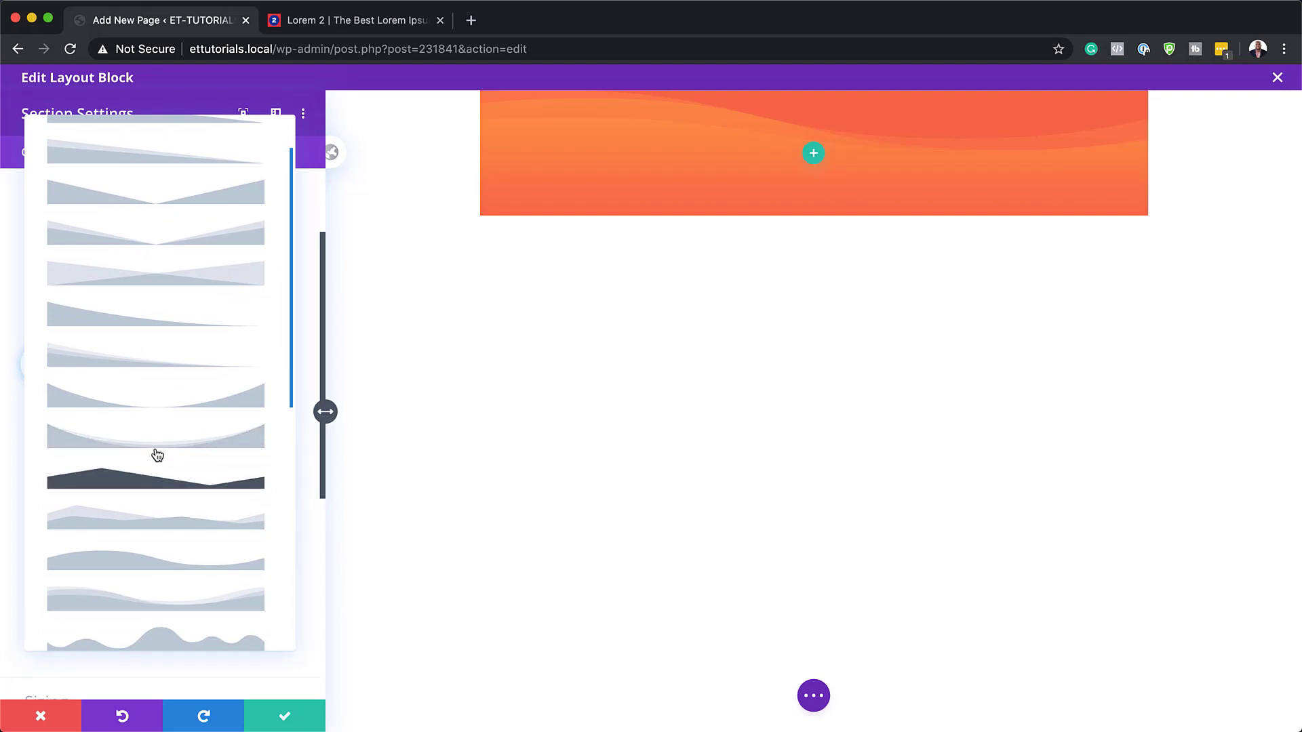
pyautogui.click(234, 609)
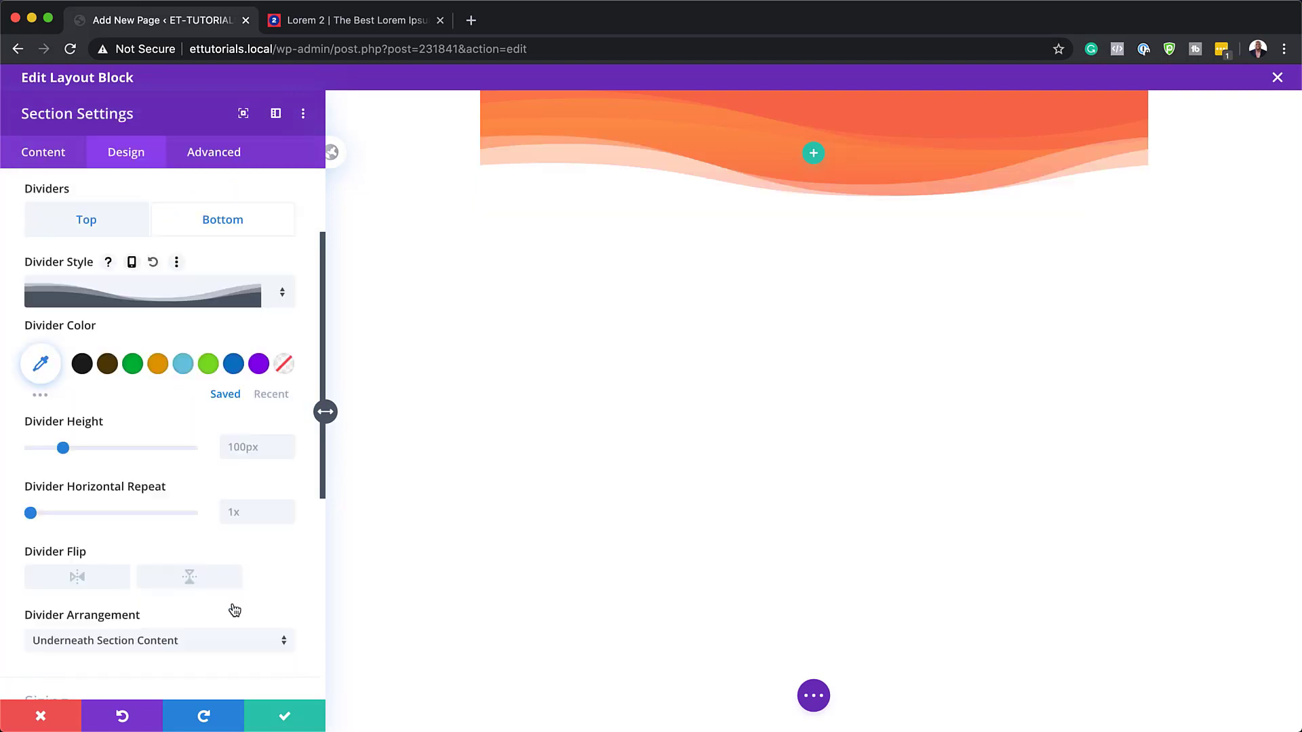
pyautogui.click(40, 364)
pyautogui.write('#ff9945')
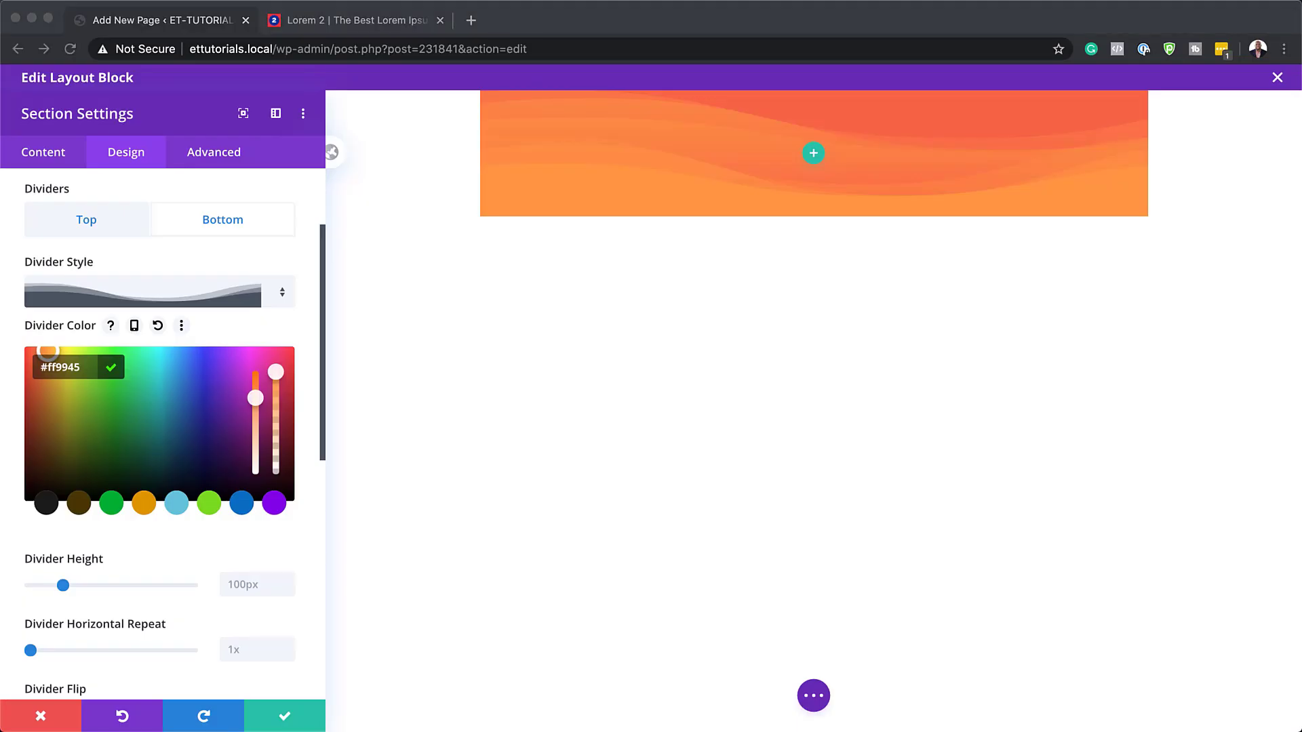
# - Set the bottom divider's horizontal repeat to 0.8x and flip it both horizontally and vertically
pyautogui.doubleClick(256, 649)
pyautogui.write('0.8x')
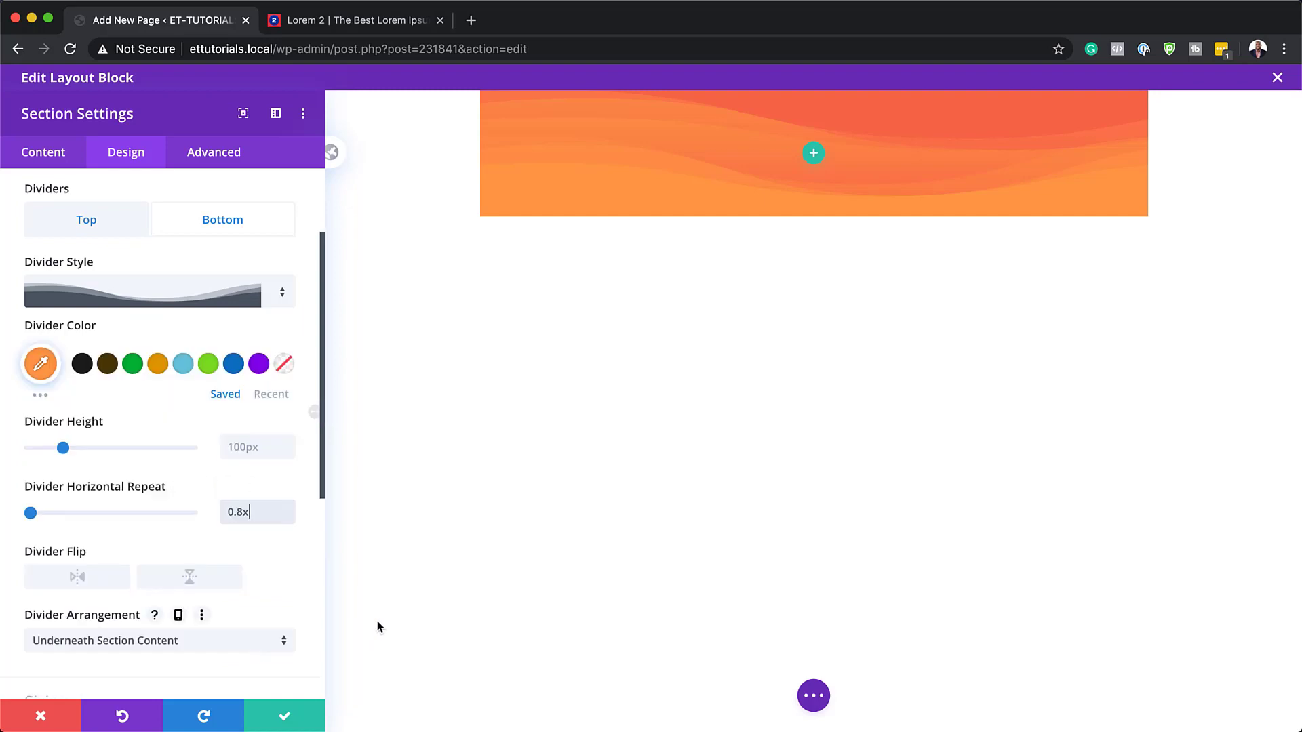
pyautogui.click(79, 580)
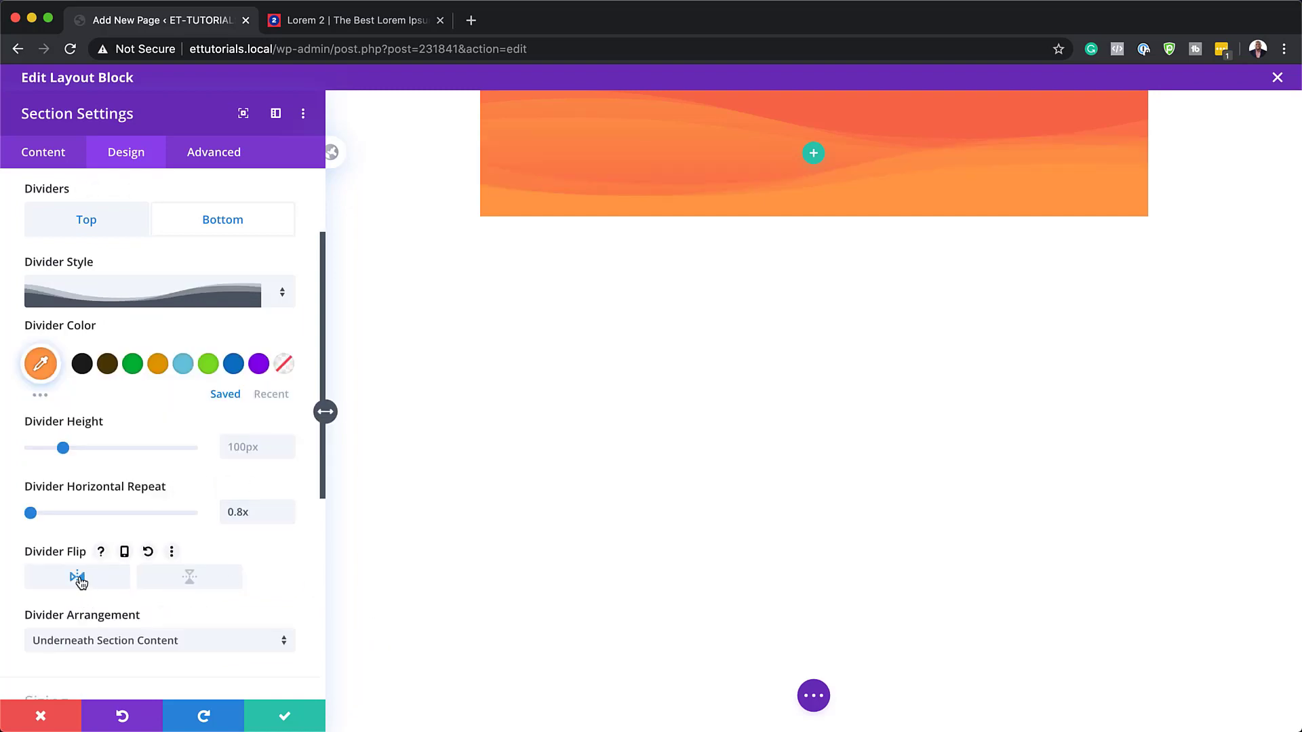
pyautogui.click(206, 584)
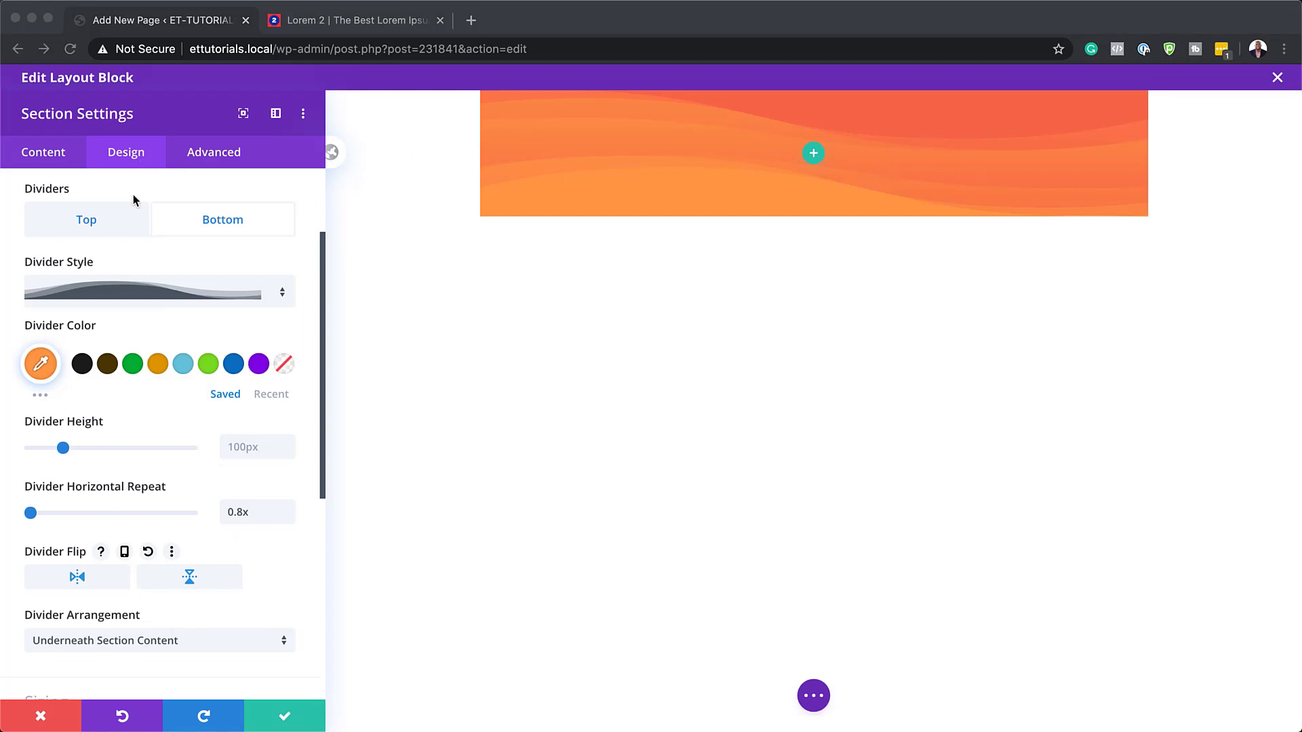
# - Round all four corners of the section to 30px
pyautogui.scroll(-5, 210, 656)
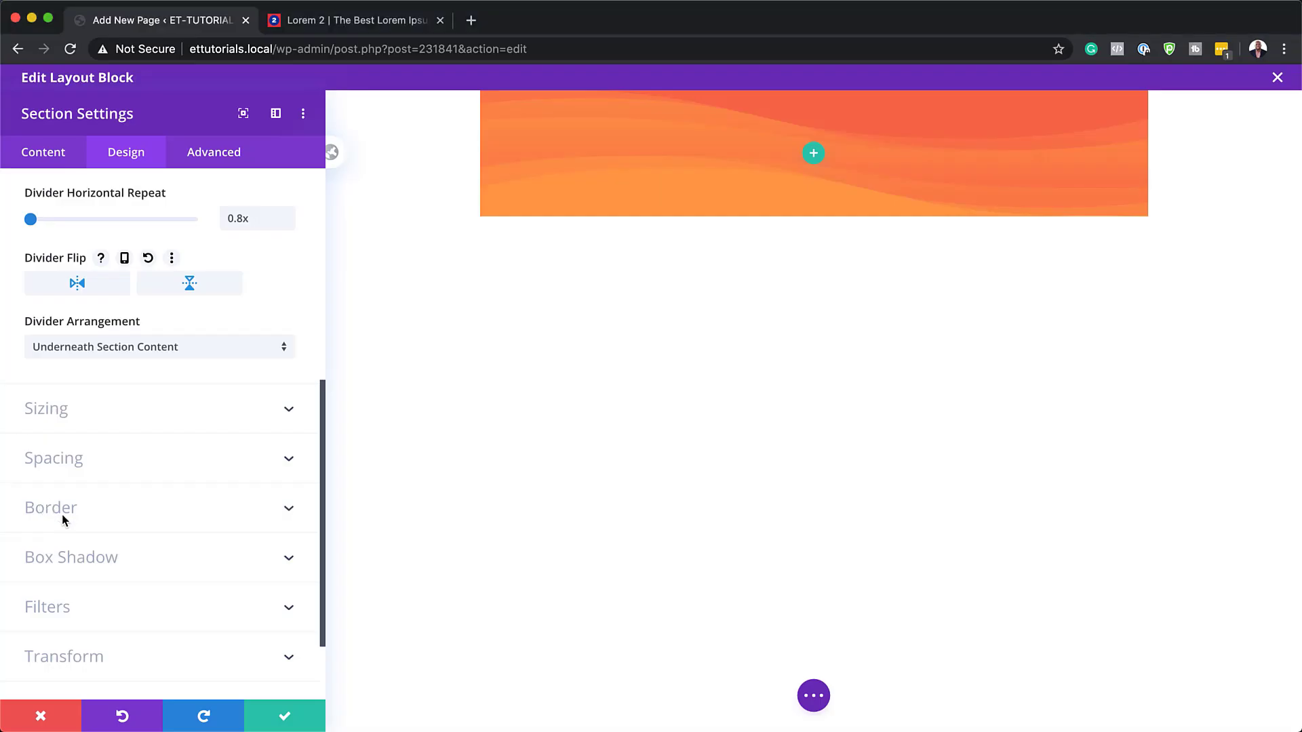
pyautogui.click(62, 514)
pyautogui.click(64, 269)
pyautogui.write('20')
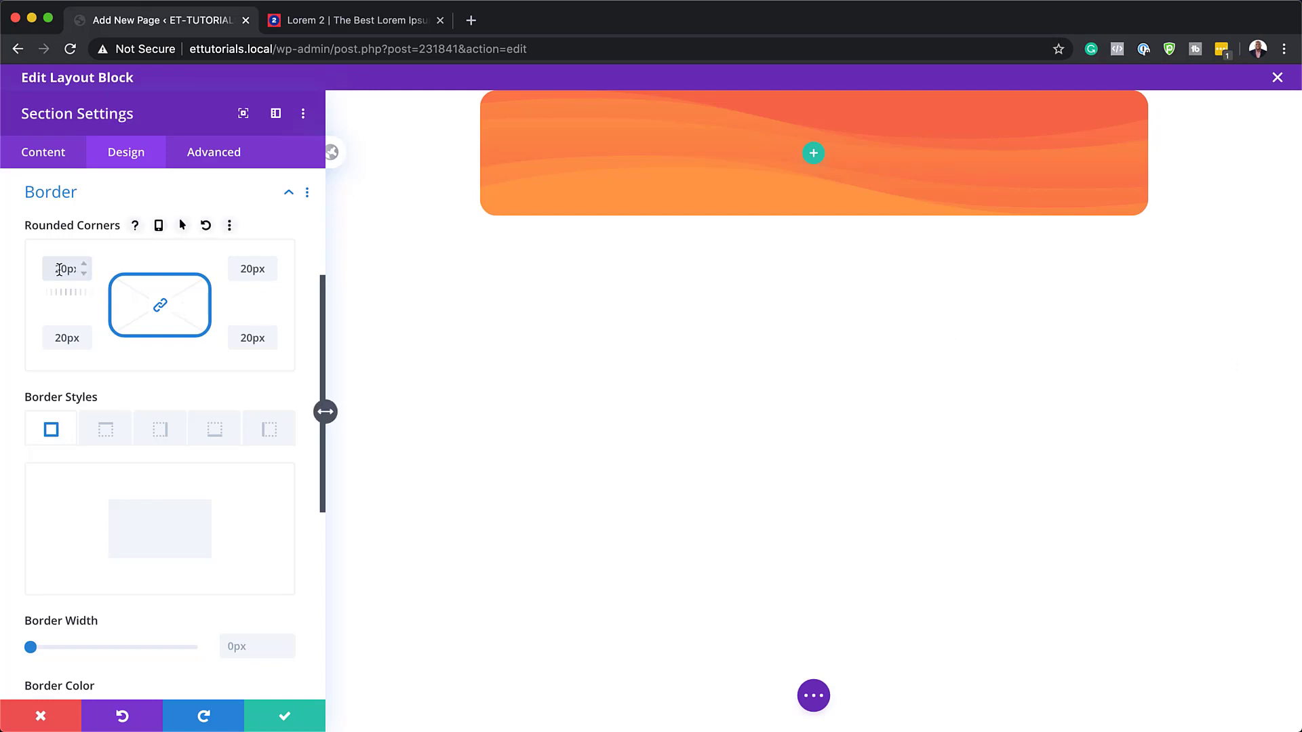
pyautogui.moveTo(57, 269); pyautogui.dragTo(47, 269)
pyautogui.write('3')
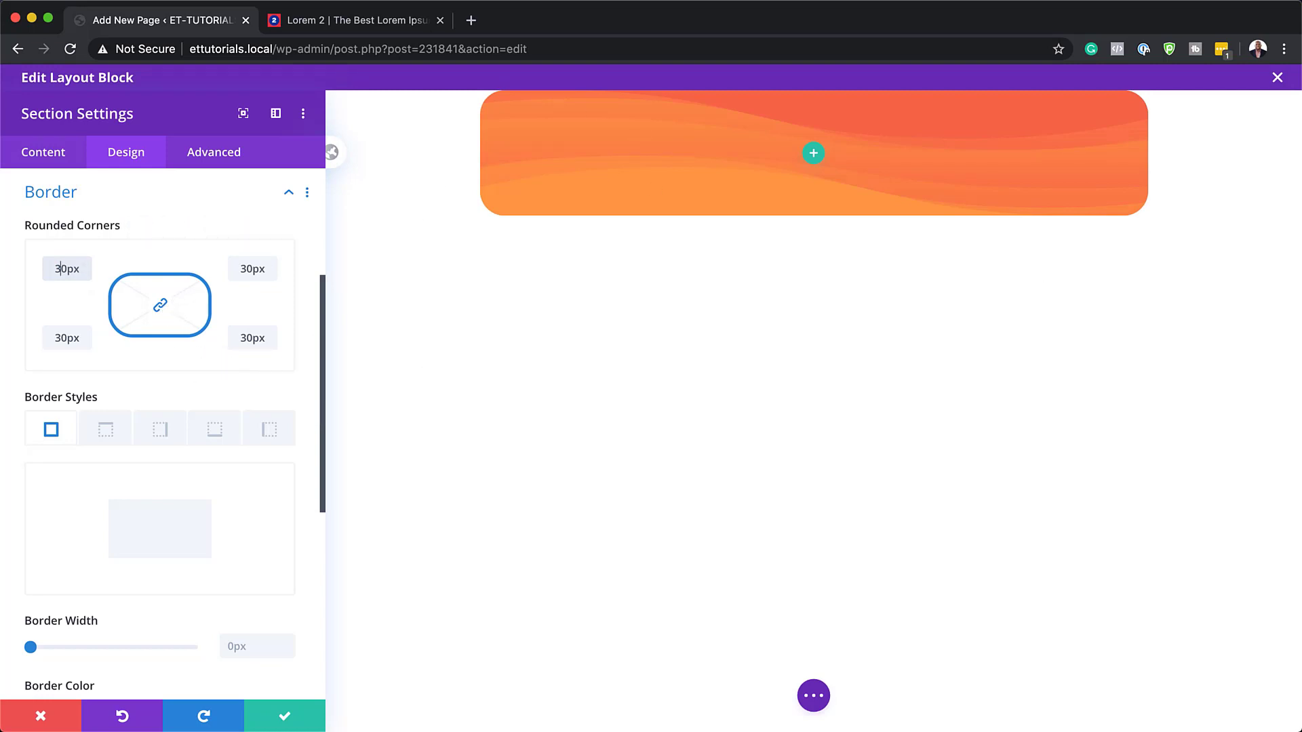
pyautogui.press('super+Tab')
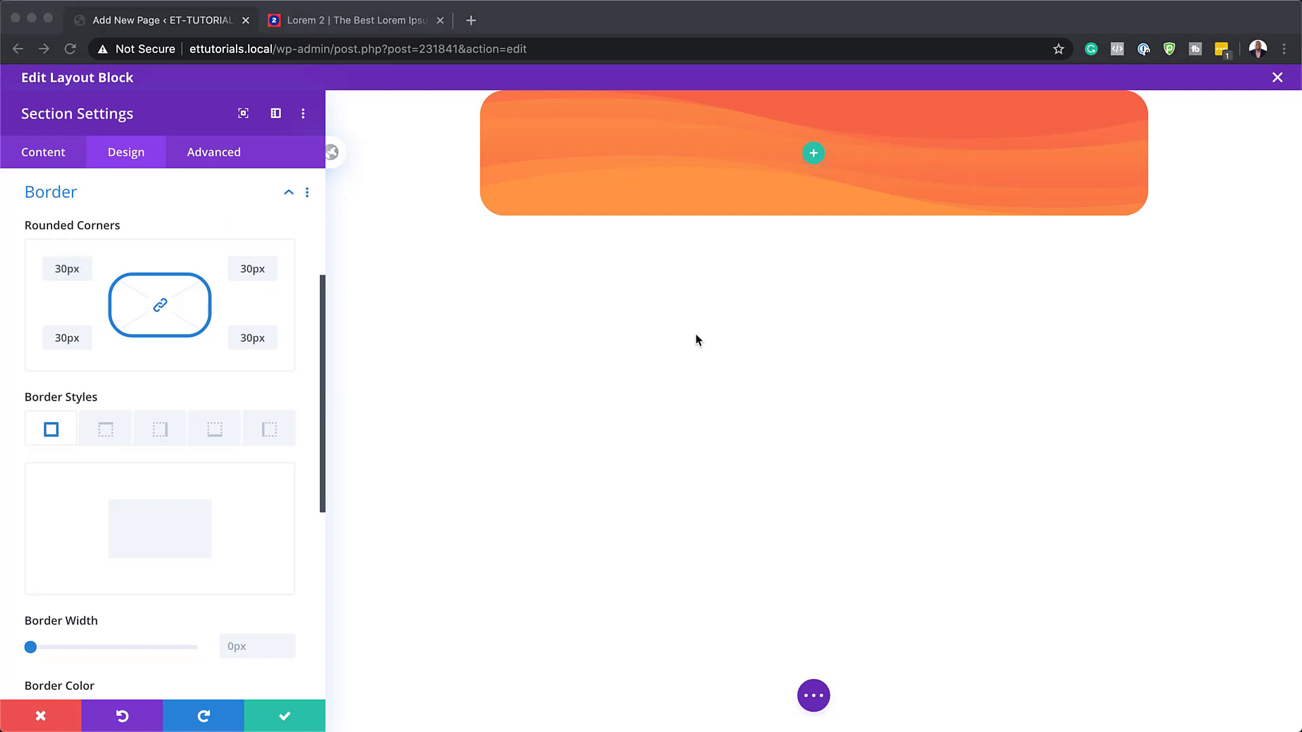
# - Give the section a border 2px wide in colour #ff9945
pyautogui.scroll(-3, 239, 581)
pyautogui.click(255, 554)
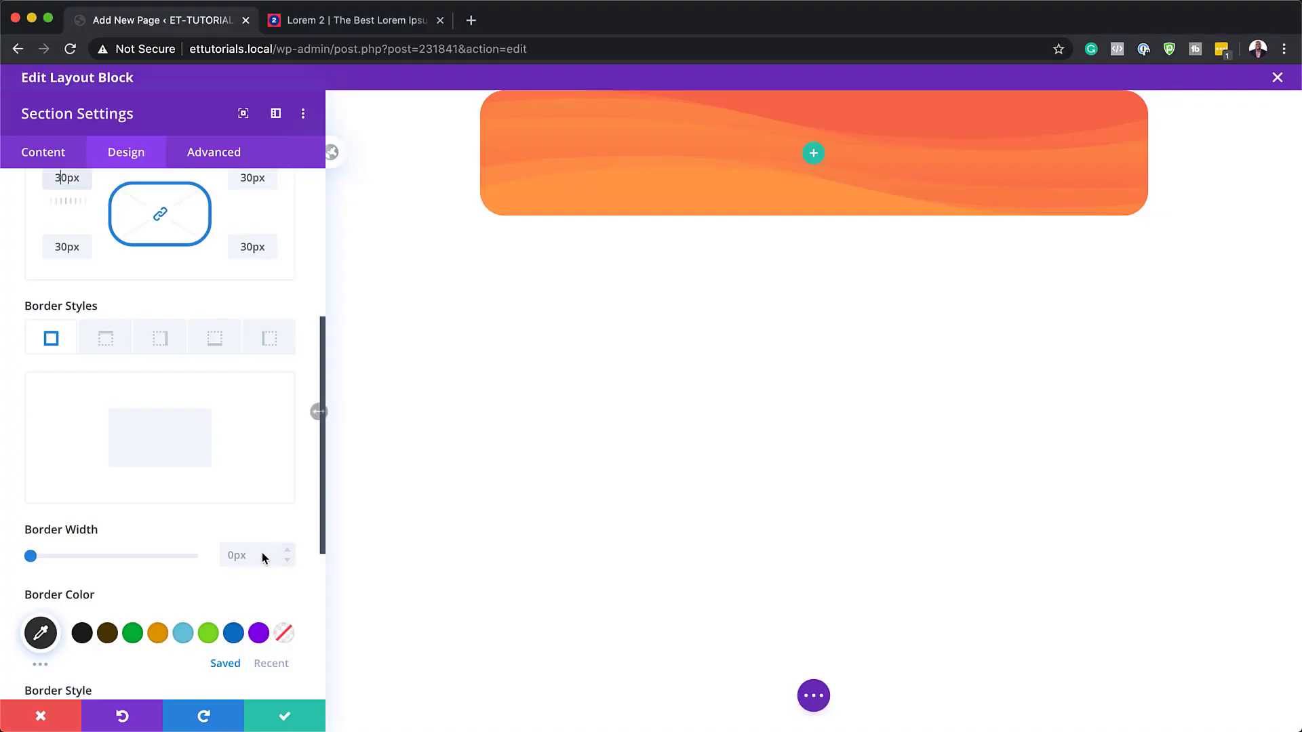
pyautogui.click(287, 552)
pyautogui.click(288, 551)
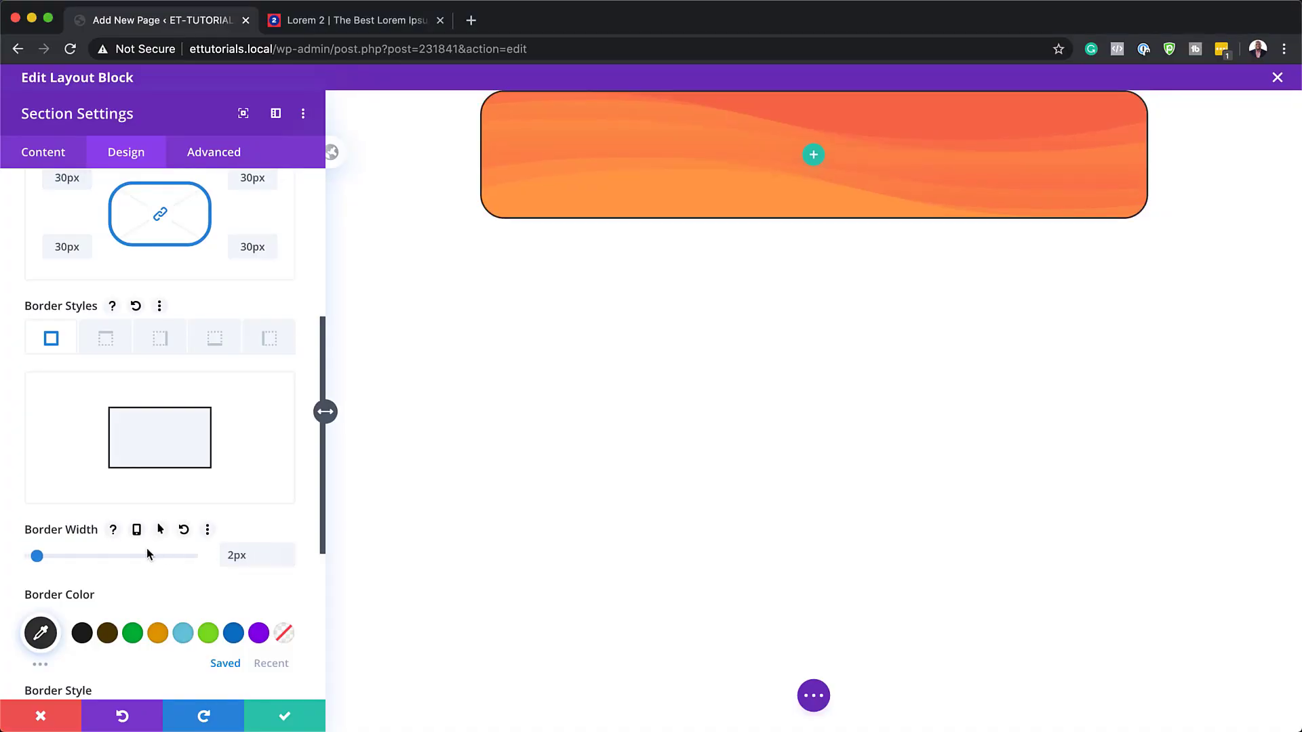
pyautogui.click(42, 634)
pyautogui.tripleClick(67, 635)
pyautogui.write('#ff9945')
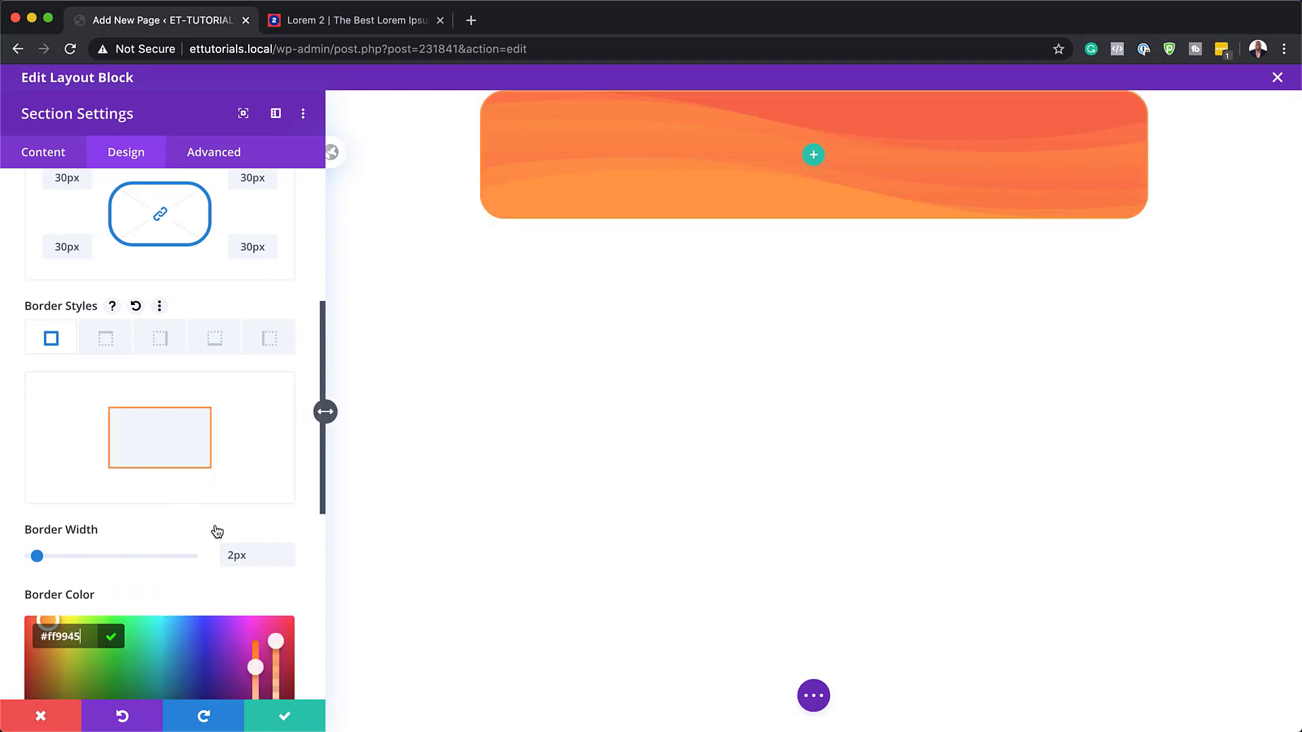
# - Apply the Flip animation with the direction Down to the section and save the section settings
pyautogui.scroll(-2, 213, 528)
pyautogui.scroll(-5, 214, 525)
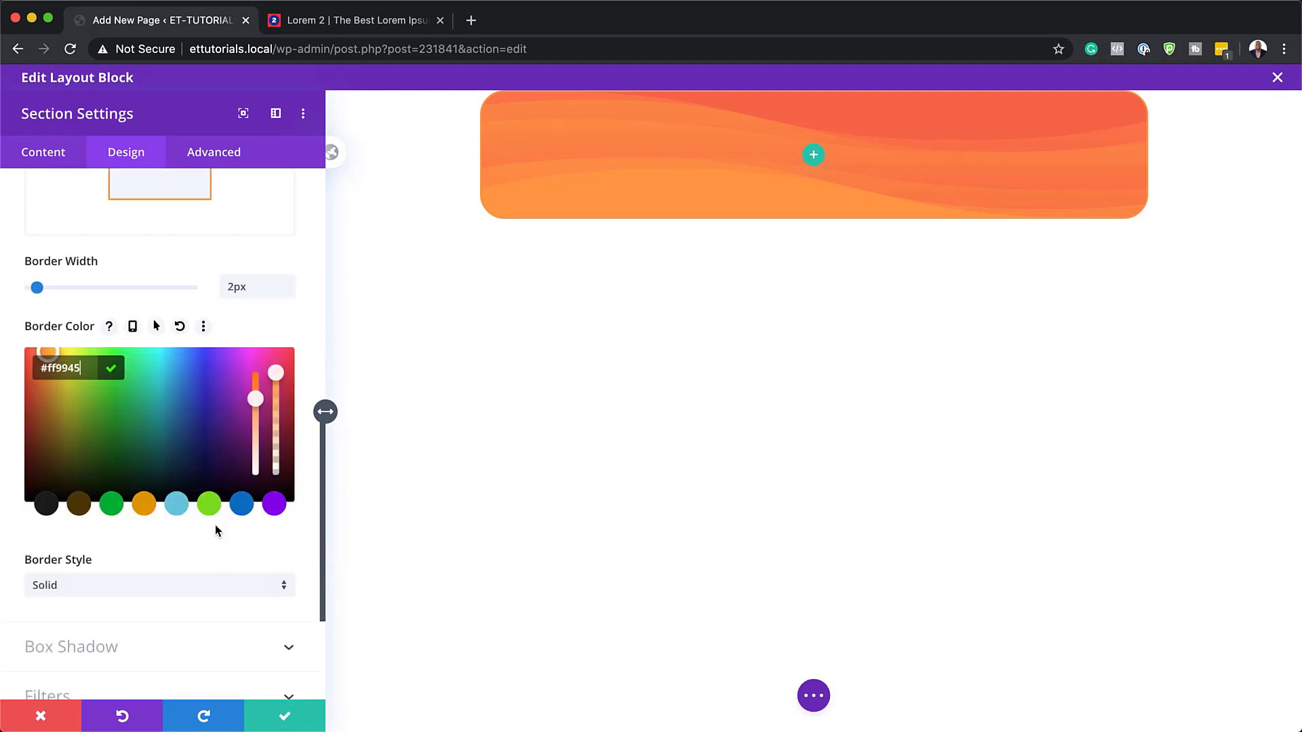
pyautogui.scroll(-4, 215, 530)
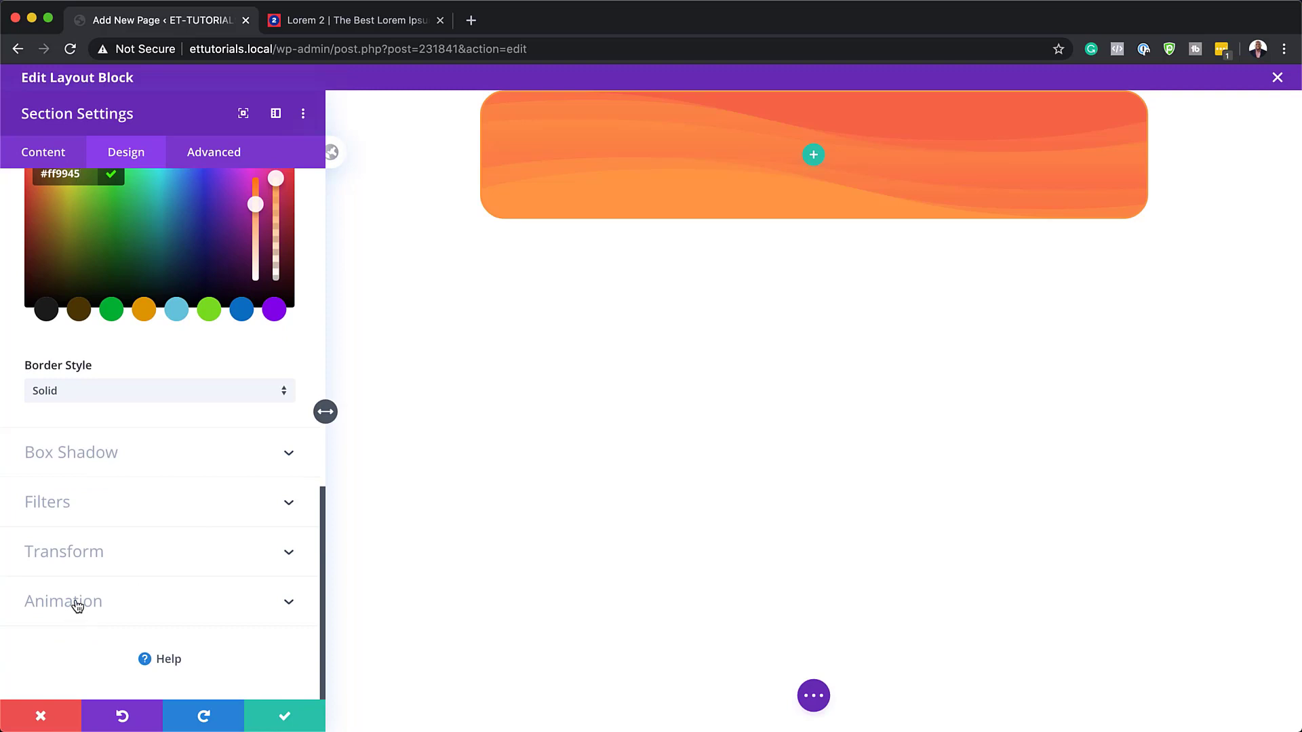
pyautogui.click(75, 604)
pyautogui.click(121, 582)
pyautogui.scroll(-2, 193, 607)
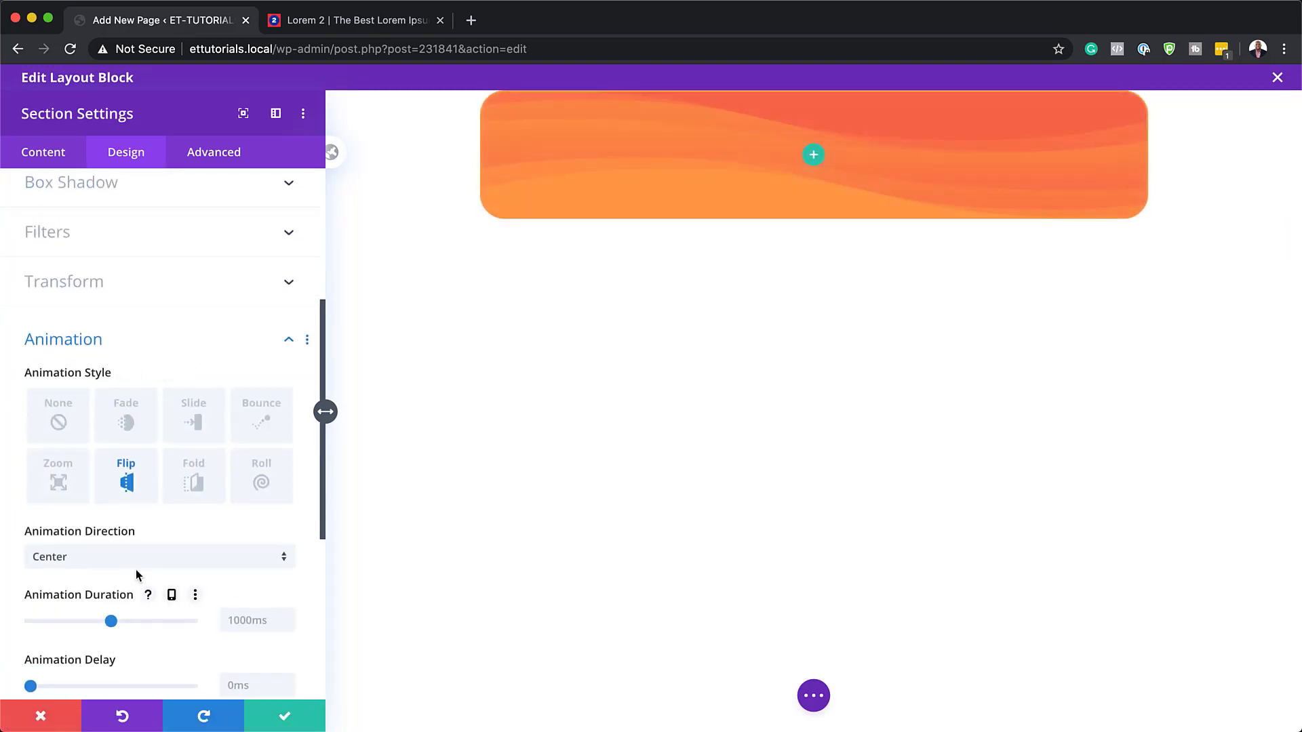
pyautogui.click(97, 565)
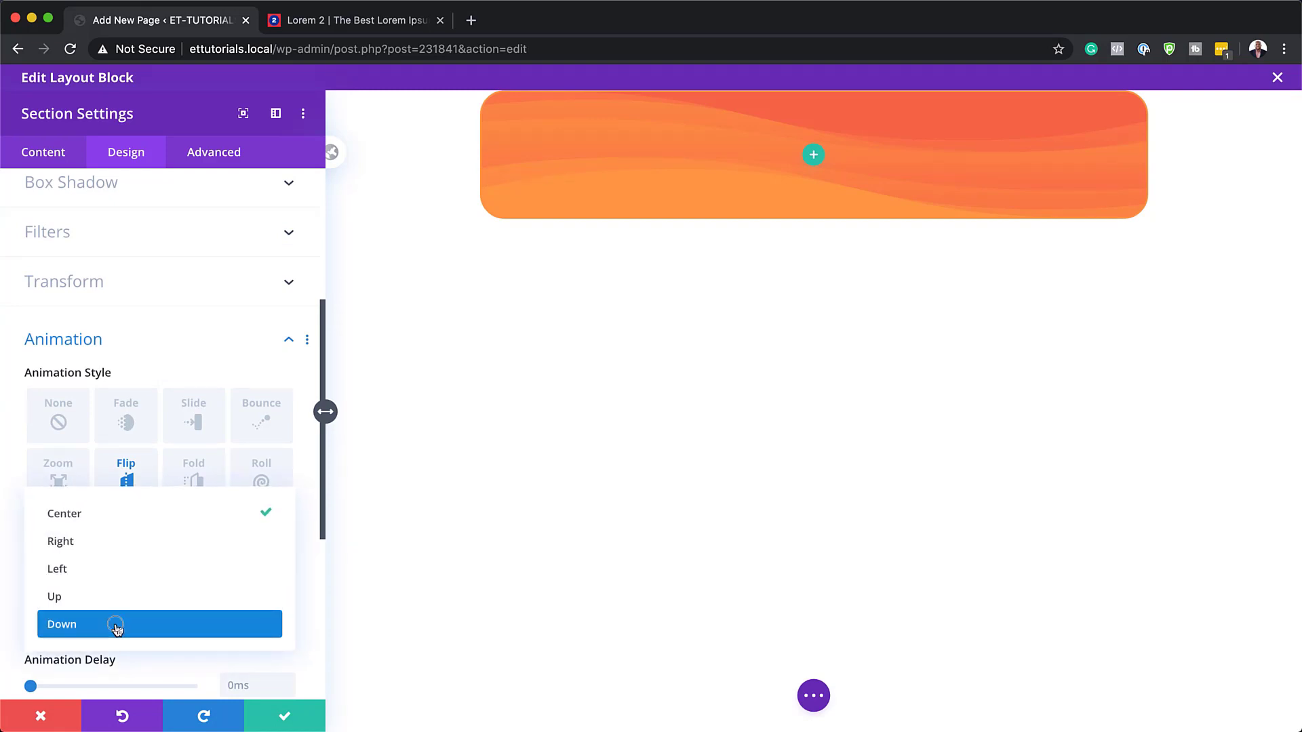
pyautogui.click(117, 626)
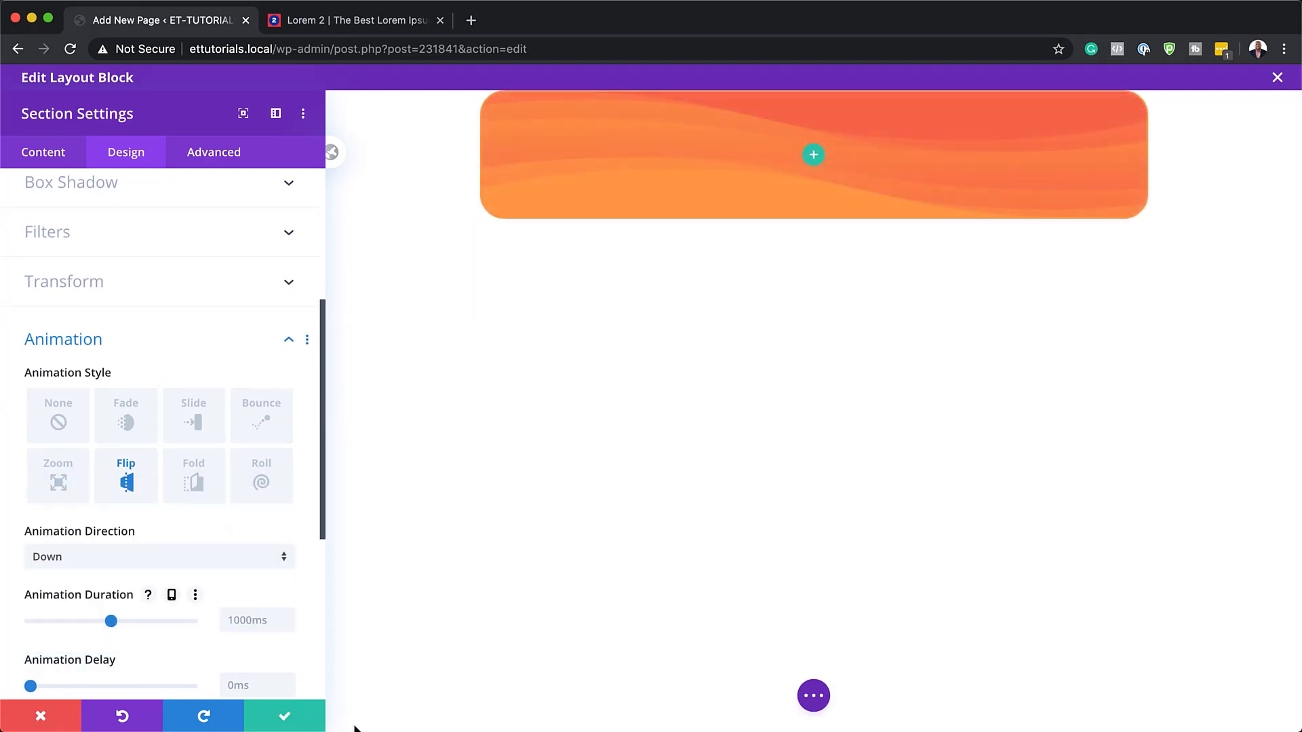
pyautogui.click(285, 716)
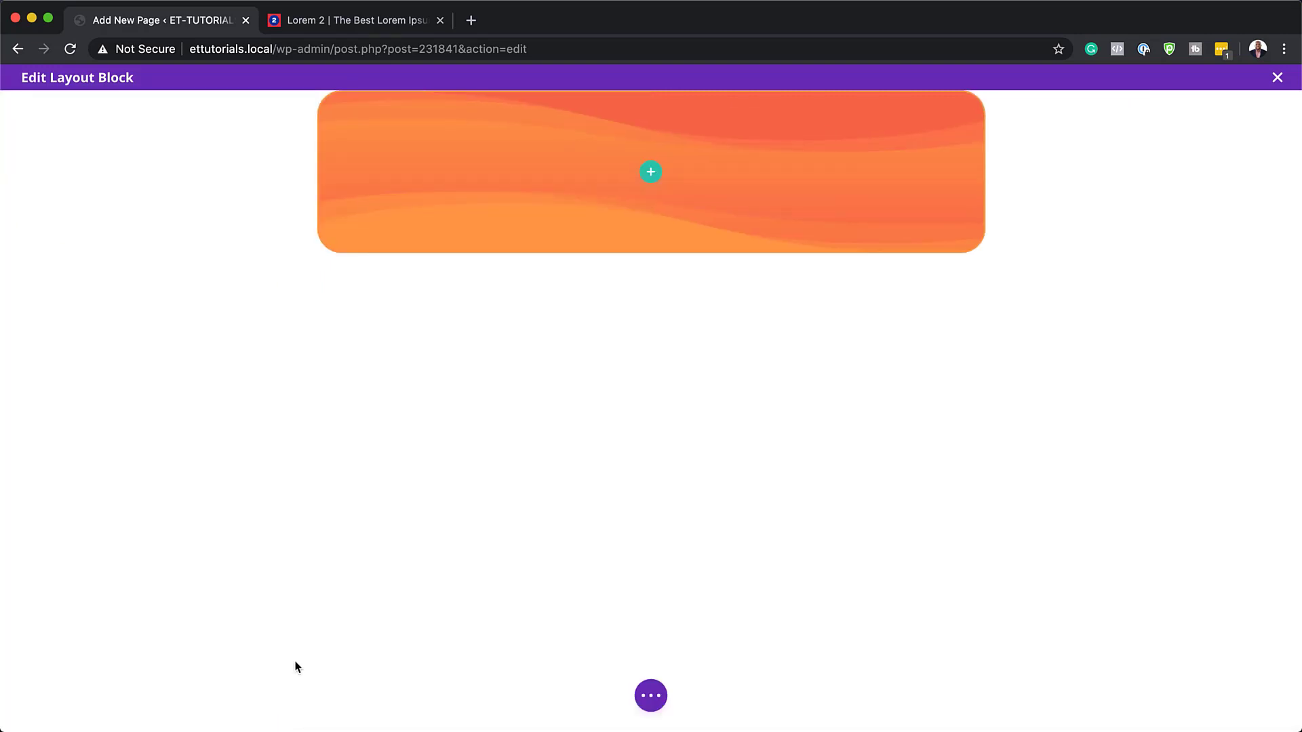
# - Insert a single-column row into the section without adding a module to it
pyautogui.click(651, 173)
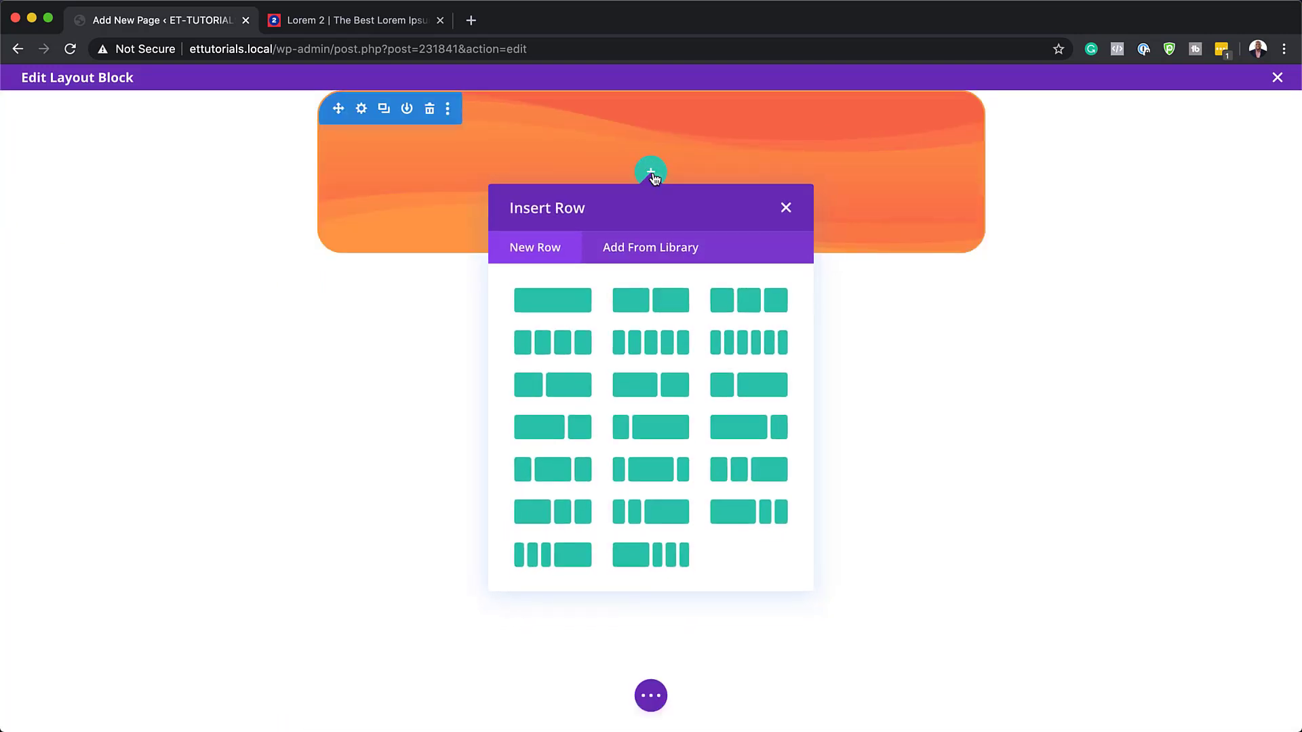
pyautogui.click(572, 305)
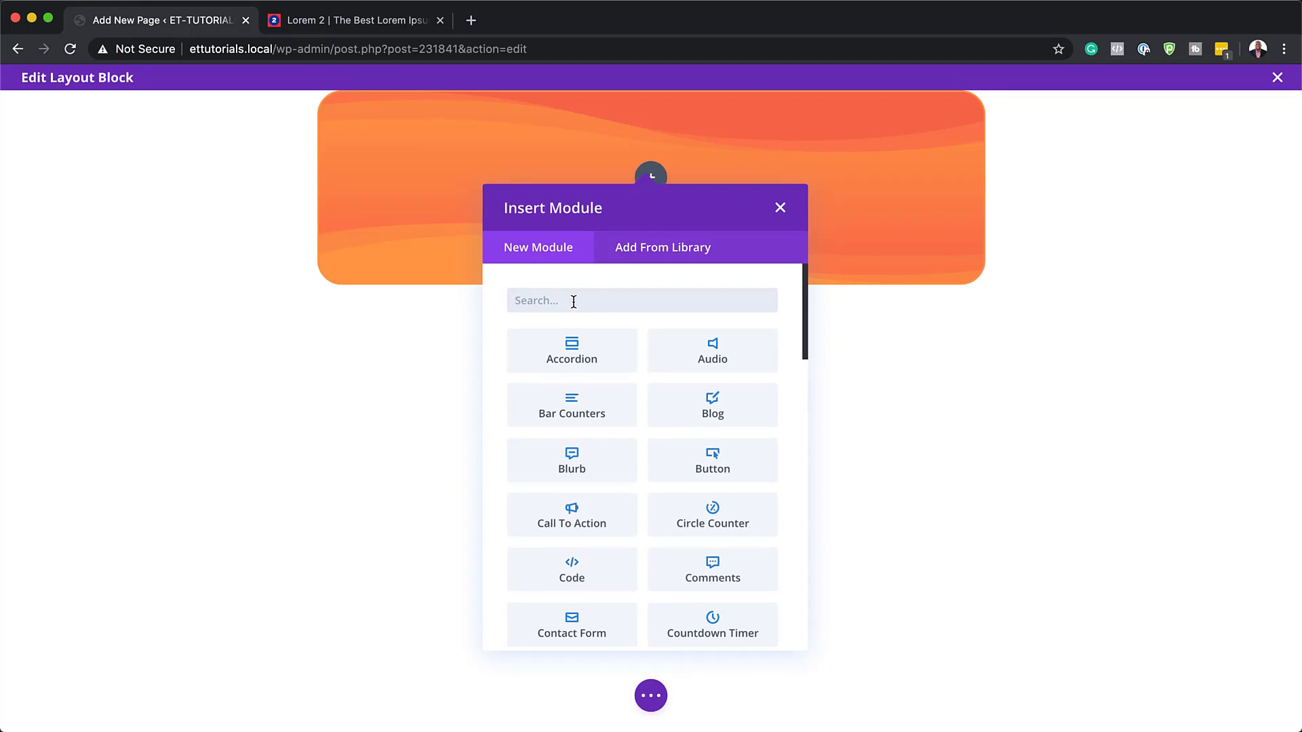
pyautogui.click(780, 207)
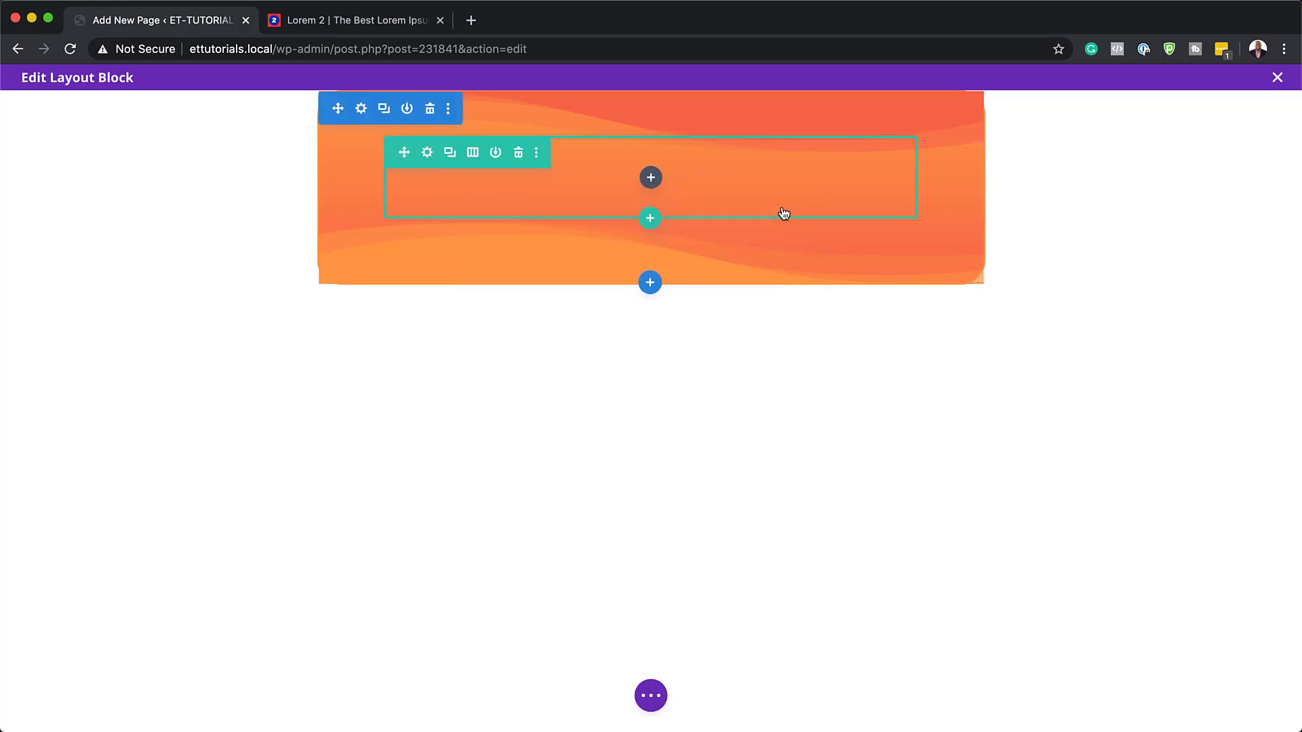
# - Set both the width and the max width of the row to 100% and save the row settings
pyautogui.click(427, 153)
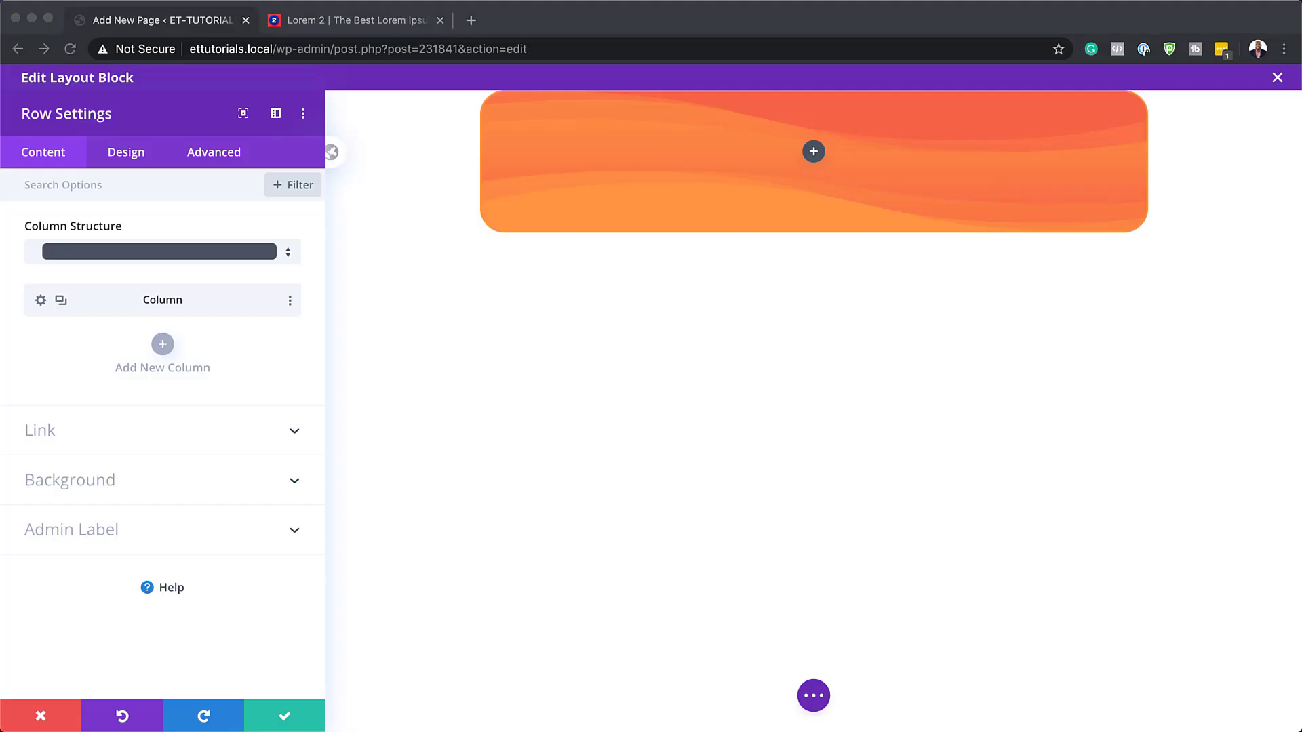
pyautogui.click(130, 158)
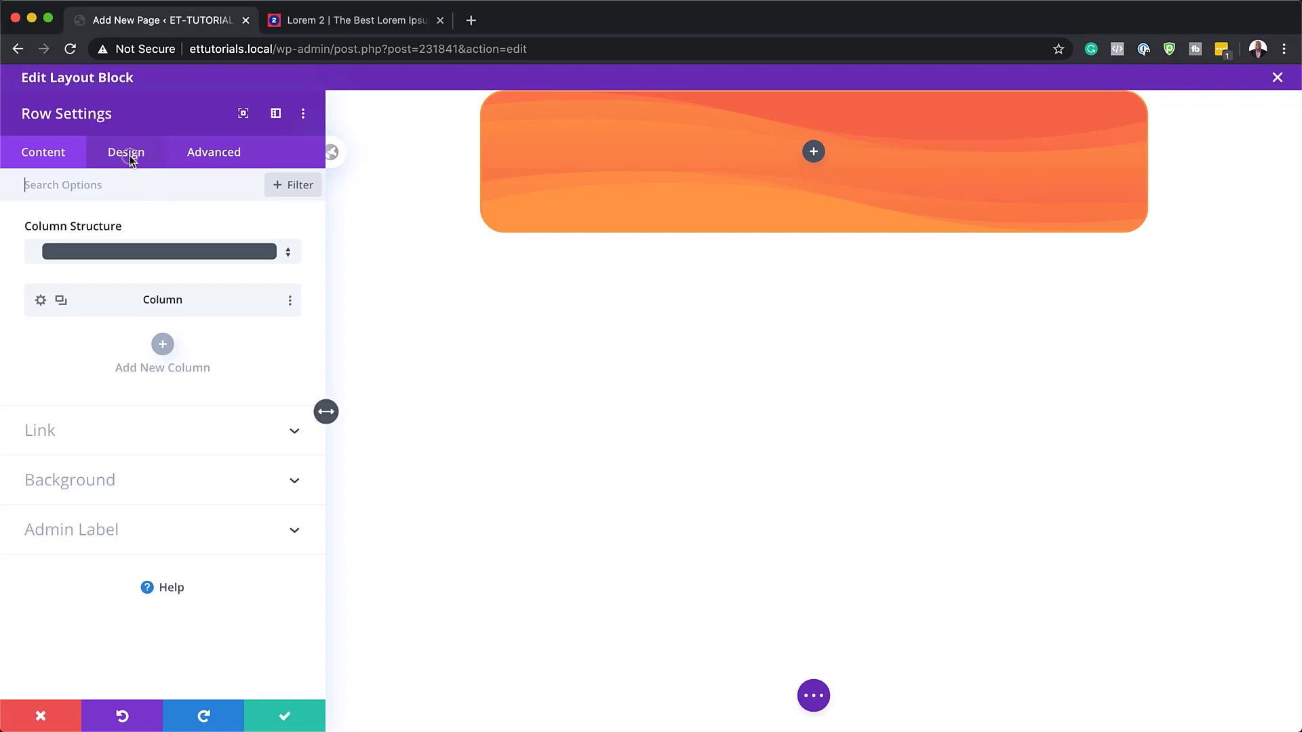
pyautogui.click(129, 156)
pyautogui.click(87, 242)
pyautogui.click(248, 408)
pyautogui.write('100%')
pyautogui.click(247, 474)
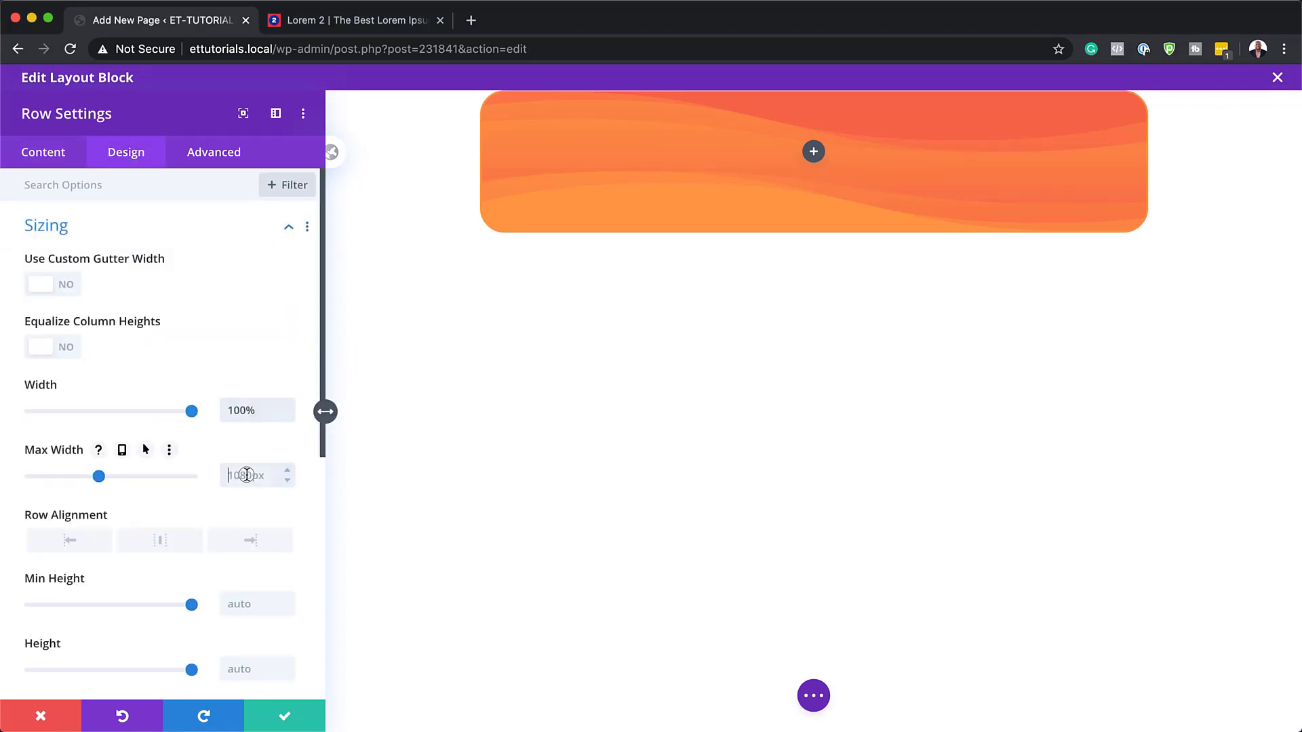
pyautogui.write('100%')
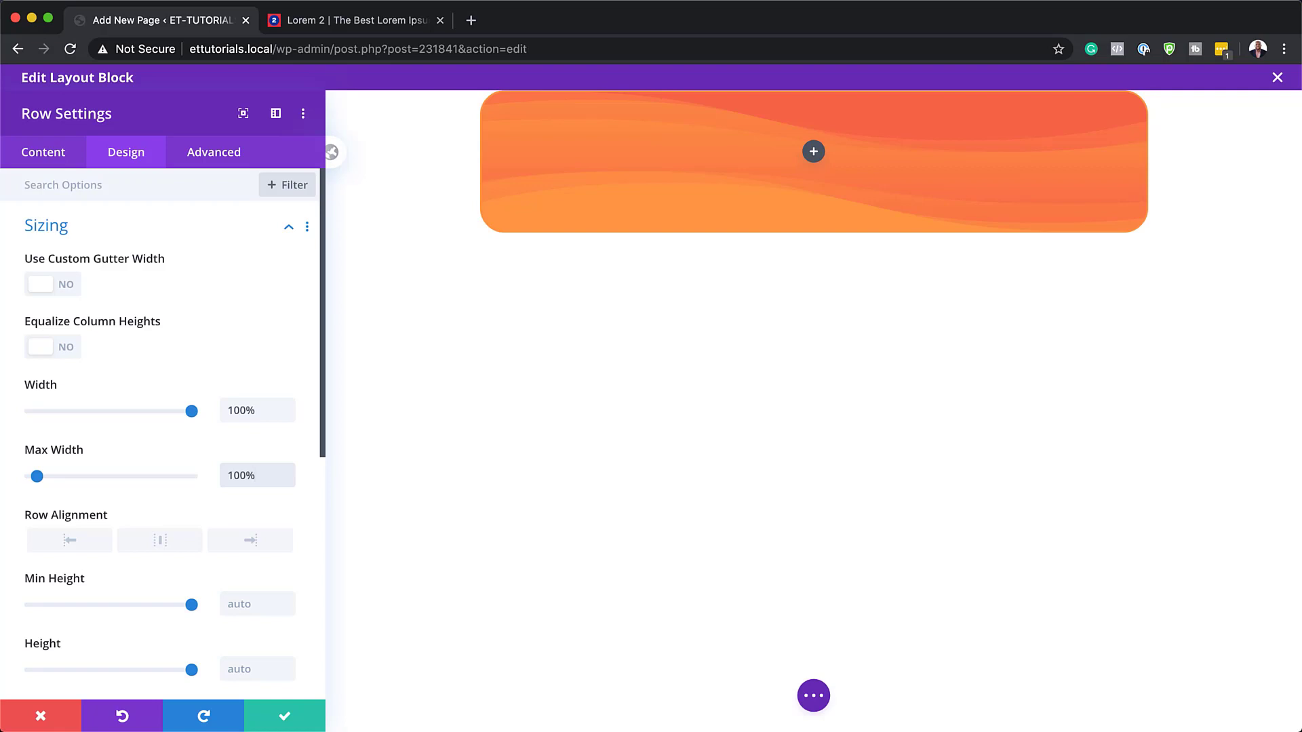
pyautogui.click(285, 716)
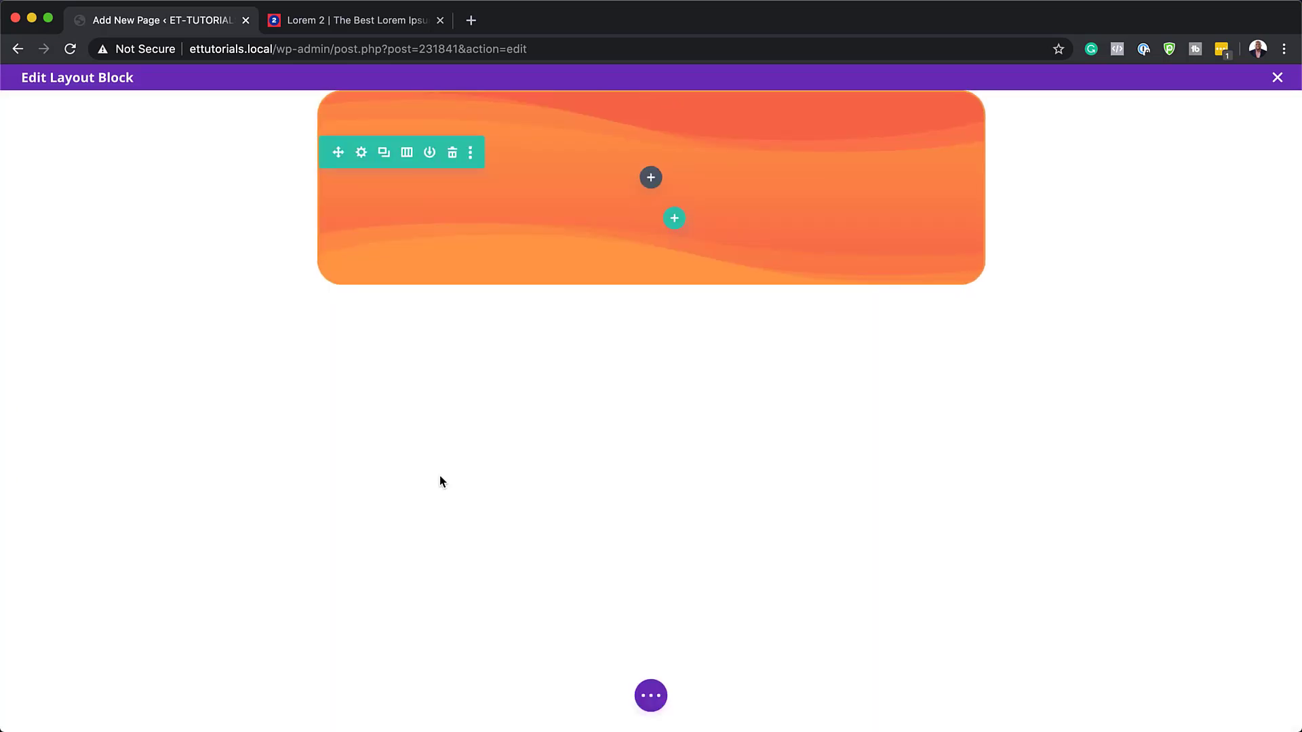
# - Add an Email Optin module to the row
pyautogui.click(650, 179)
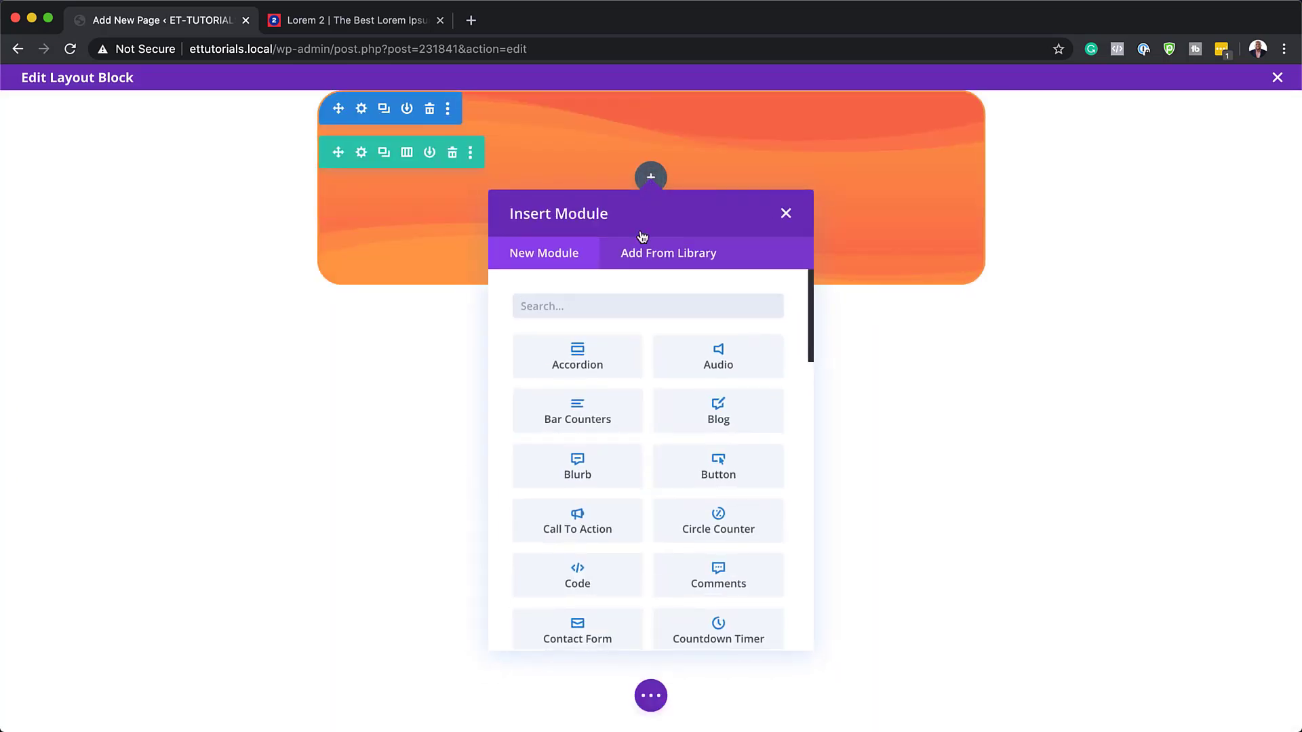
pyautogui.click(635, 310)
pyautogui.write('emai')
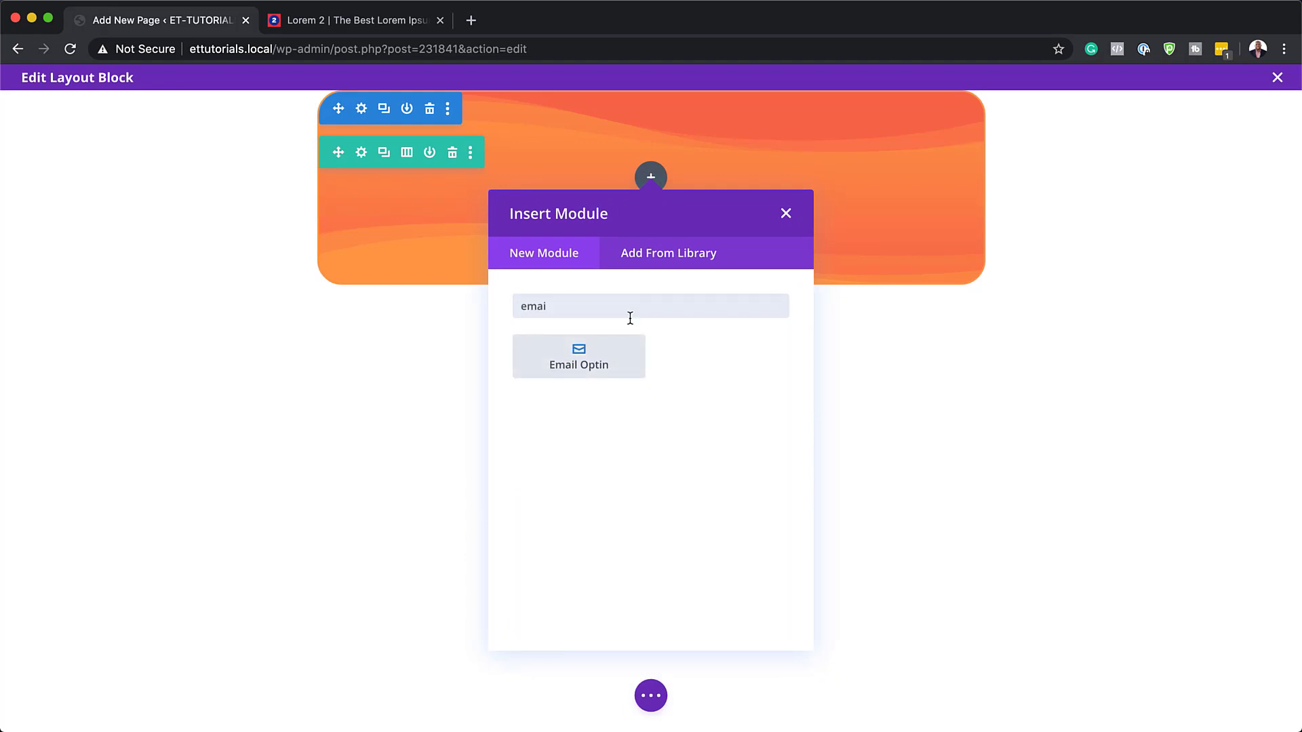
pyautogui.click(591, 360)
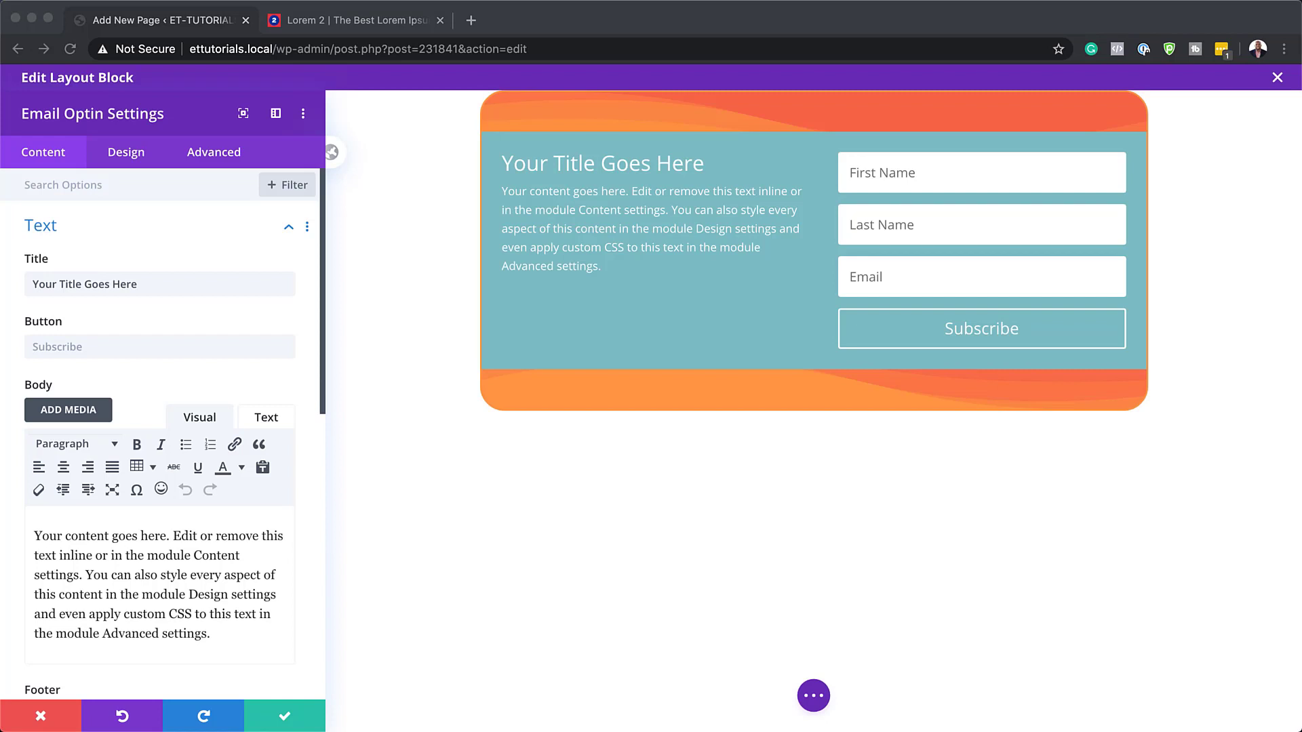
# - Change the Email Optin module's title to "Get FREE Tips Every Week!"
pyautogui.doubleClick(145, 279)
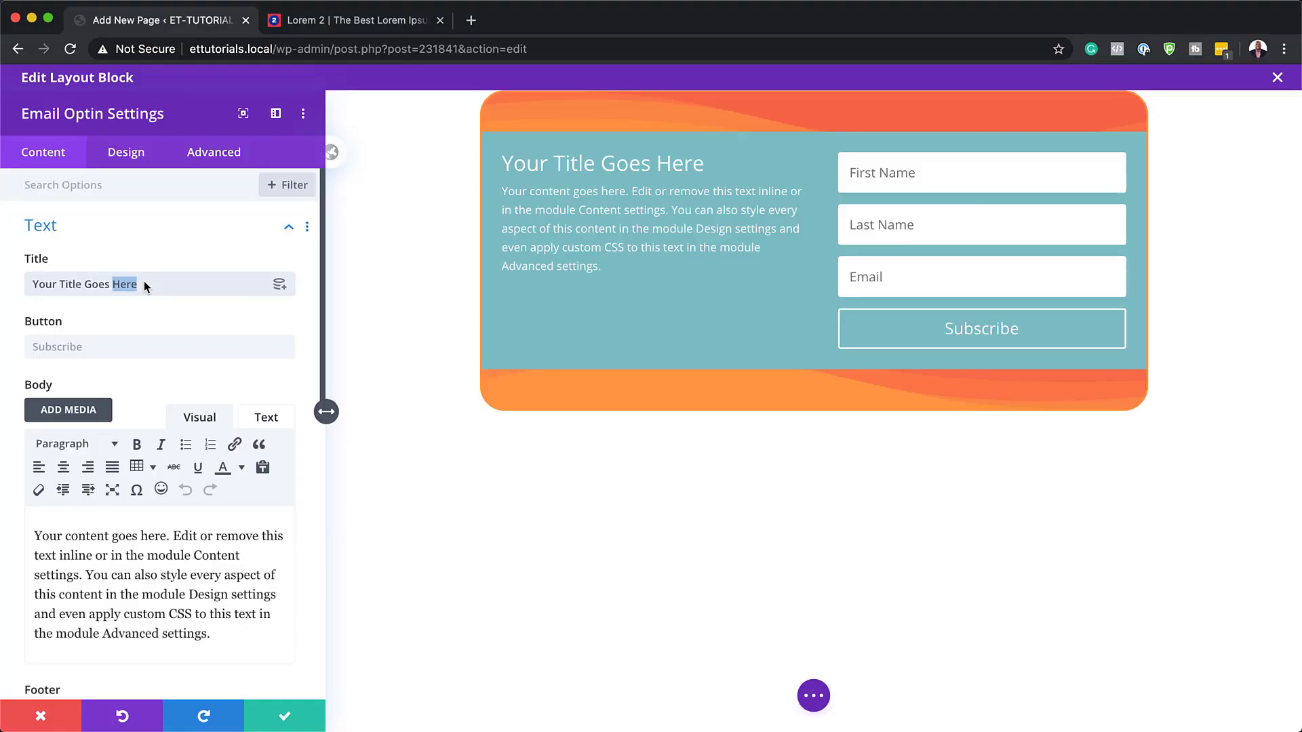
pyautogui.tripleClick(146, 280)
pyautogui.write('Get FREE Tips Every Week!')
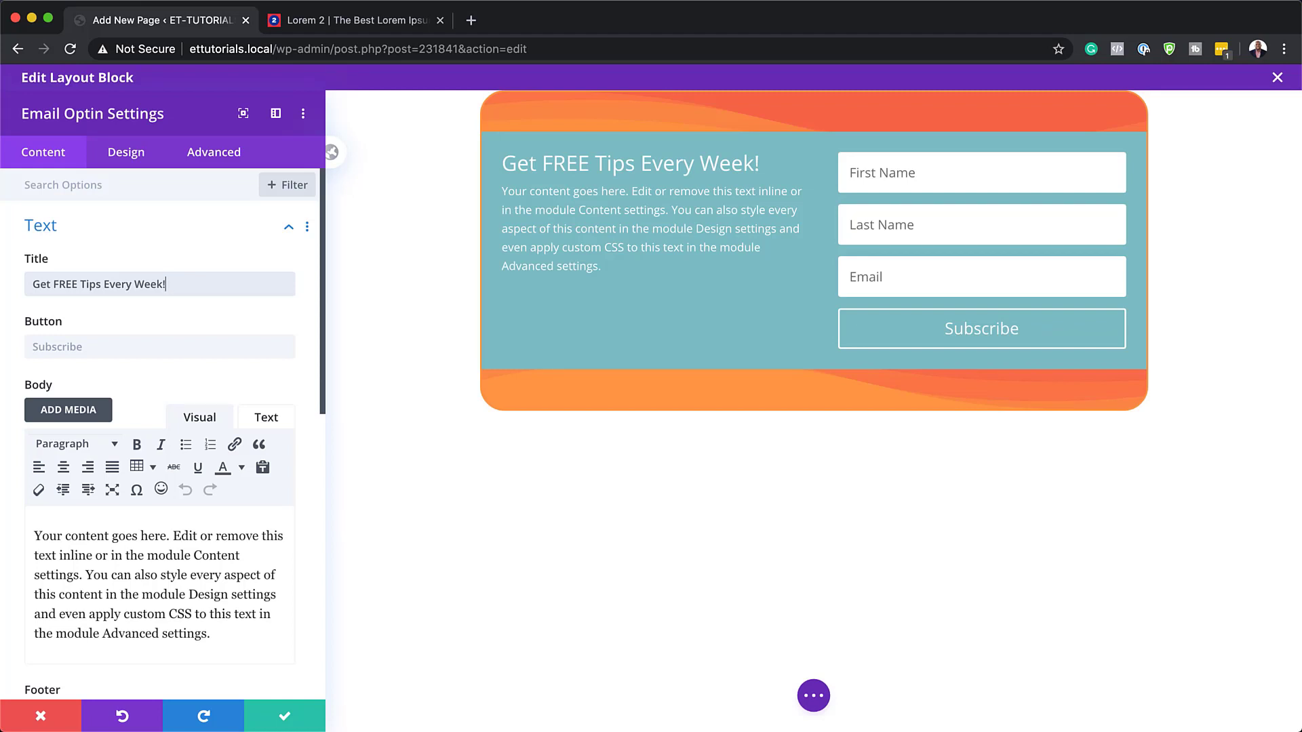
# - Review the Email Optin module's email account settings, including the available service providers and the MailChimp list selection
pyautogui.scroll(-2, 217, 471)
pyautogui.scroll(-10, 216, 471)
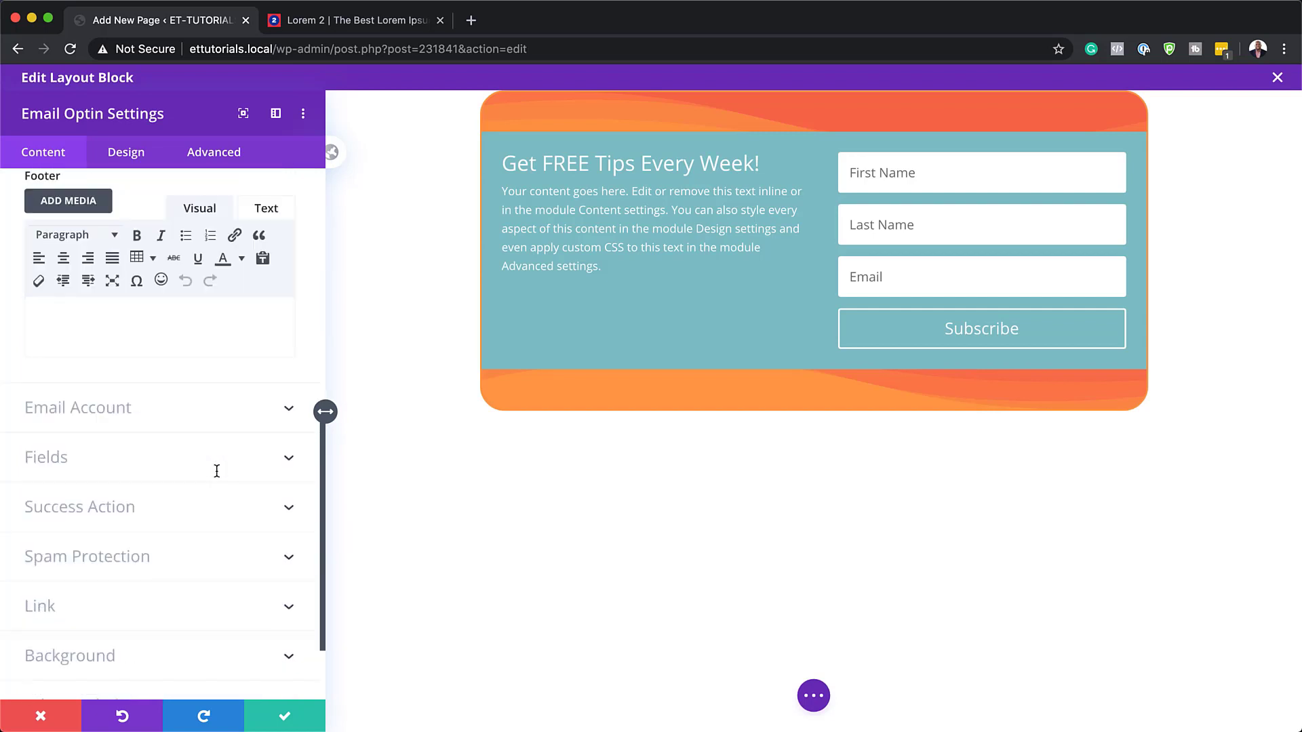
pyautogui.click(113, 411)
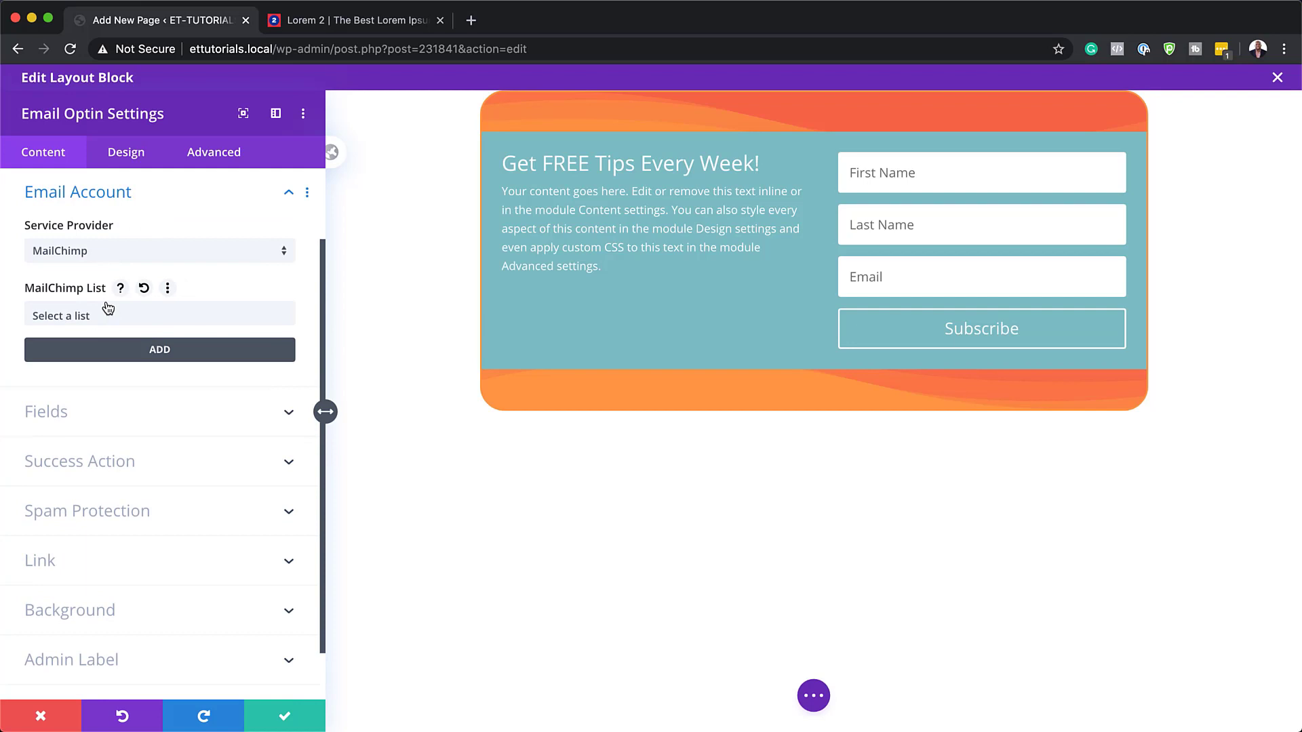
pyautogui.click(96, 251)
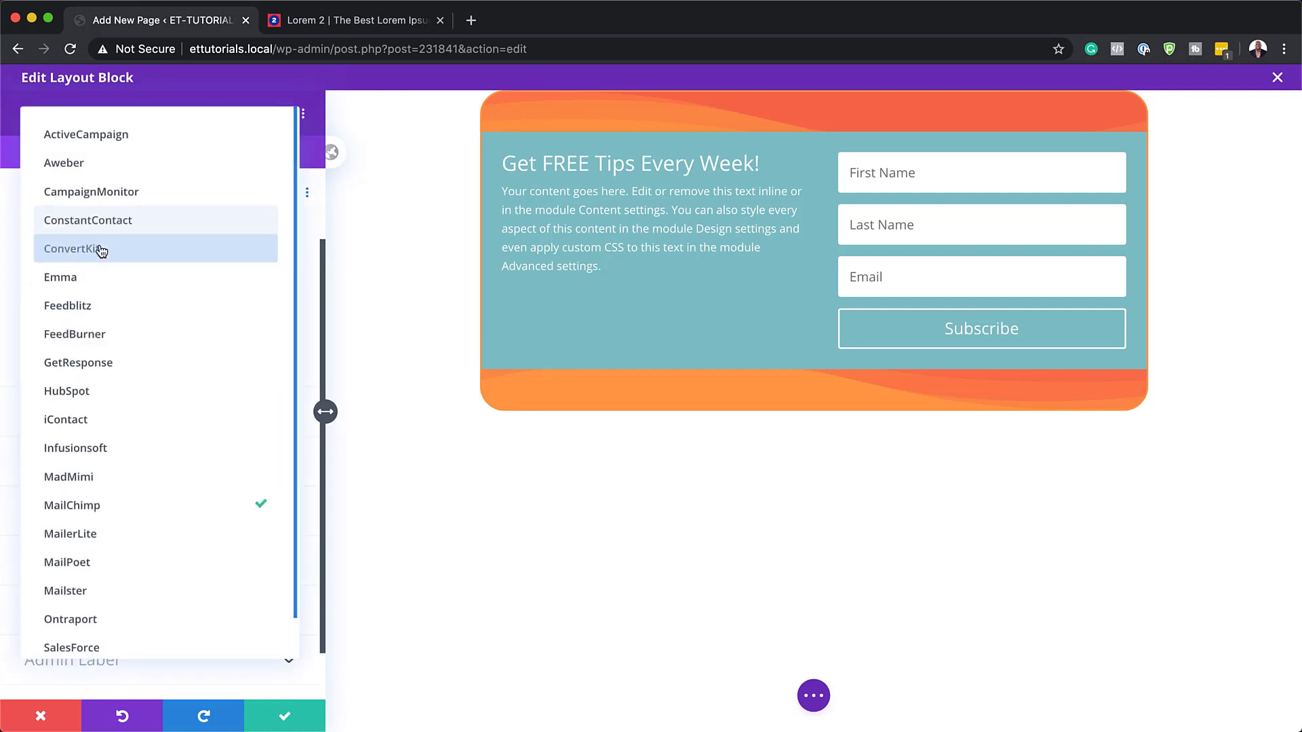
pyautogui.click(311, 160)
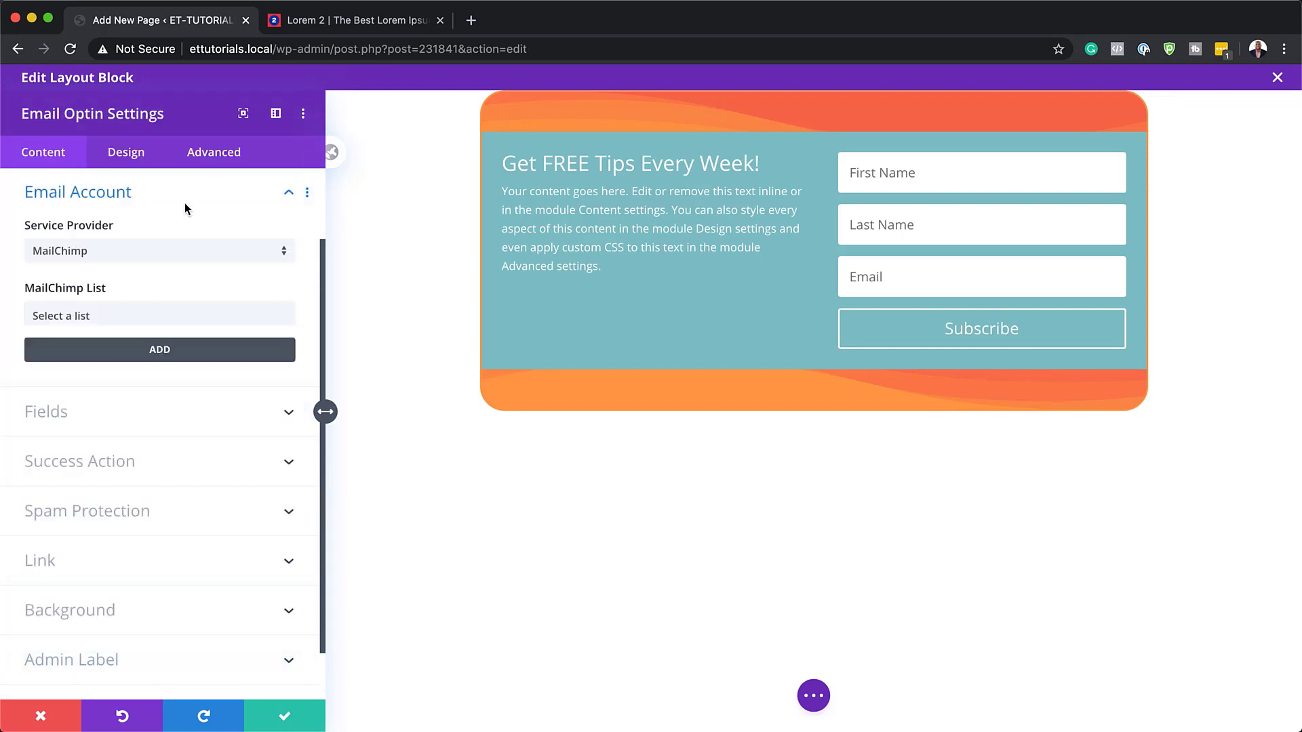
pyautogui.click(115, 316)
pyautogui.click(171, 354)
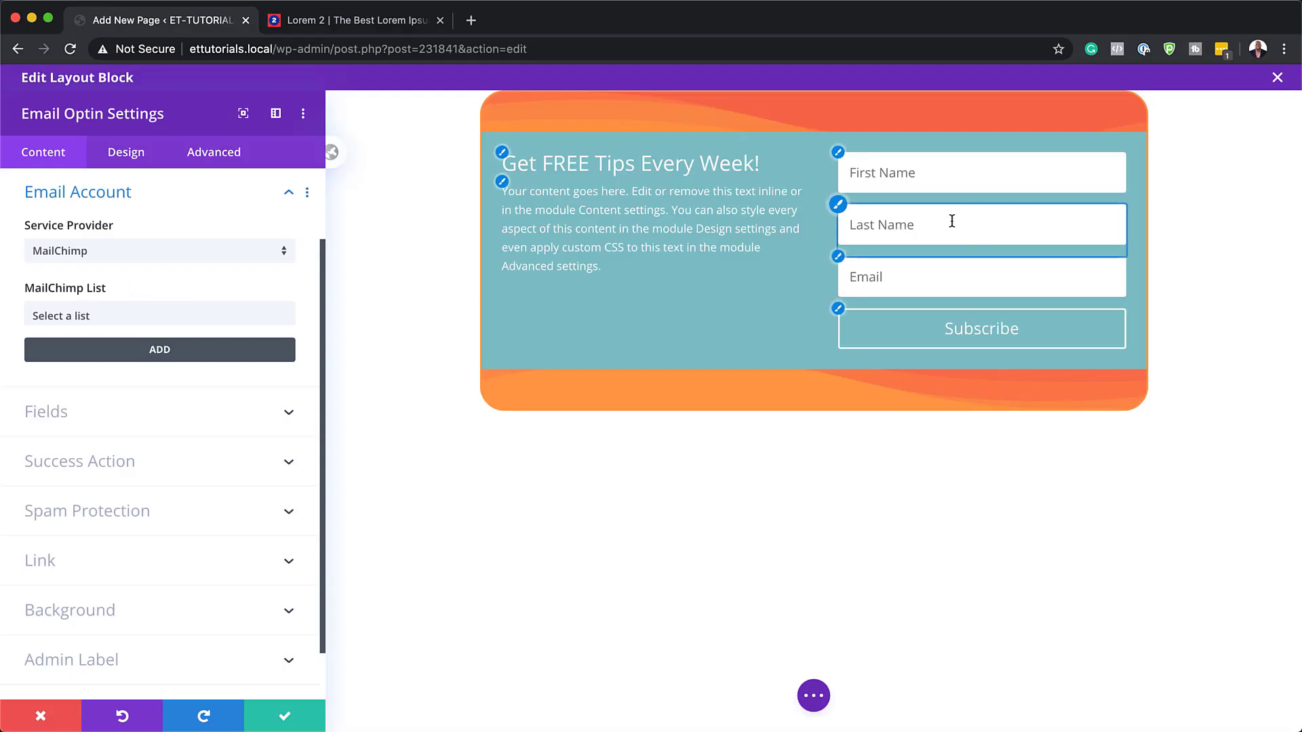
# - Make the optin form use a single name field instead of separate first and last name fields
pyautogui.click(110, 417)
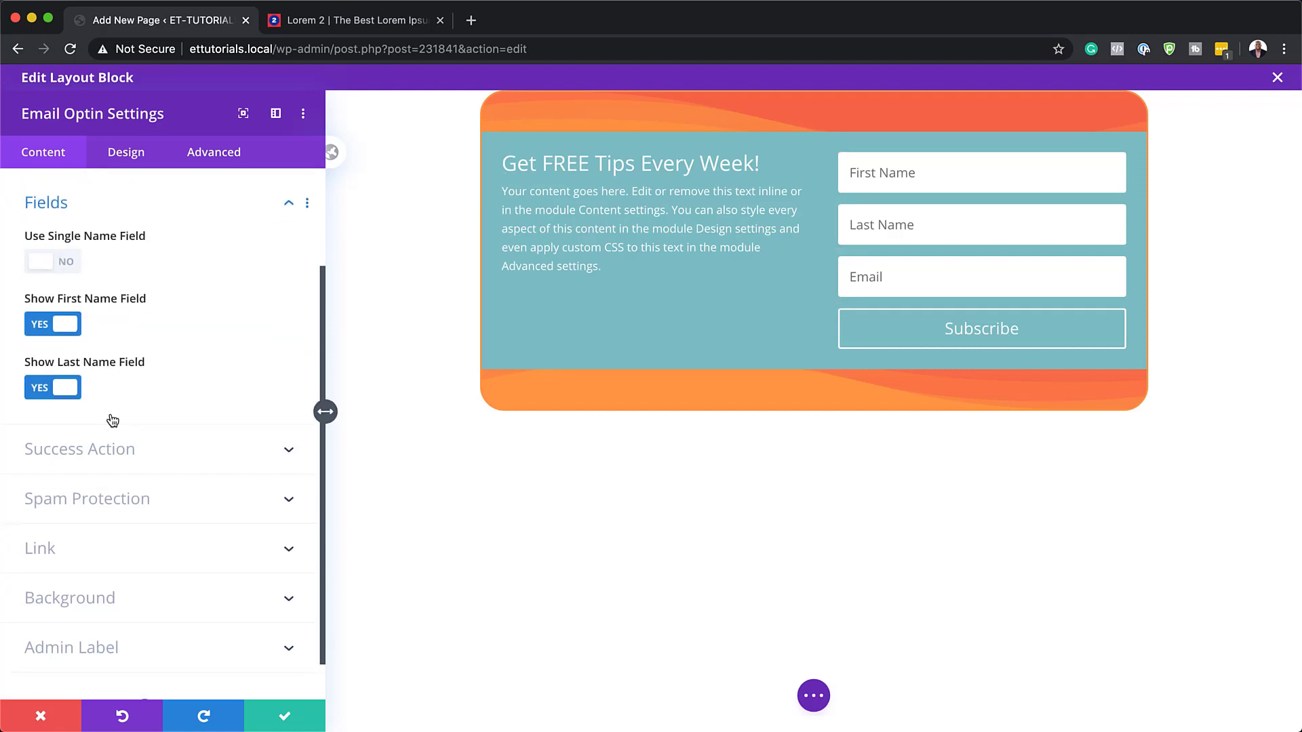
pyautogui.click(66, 253)
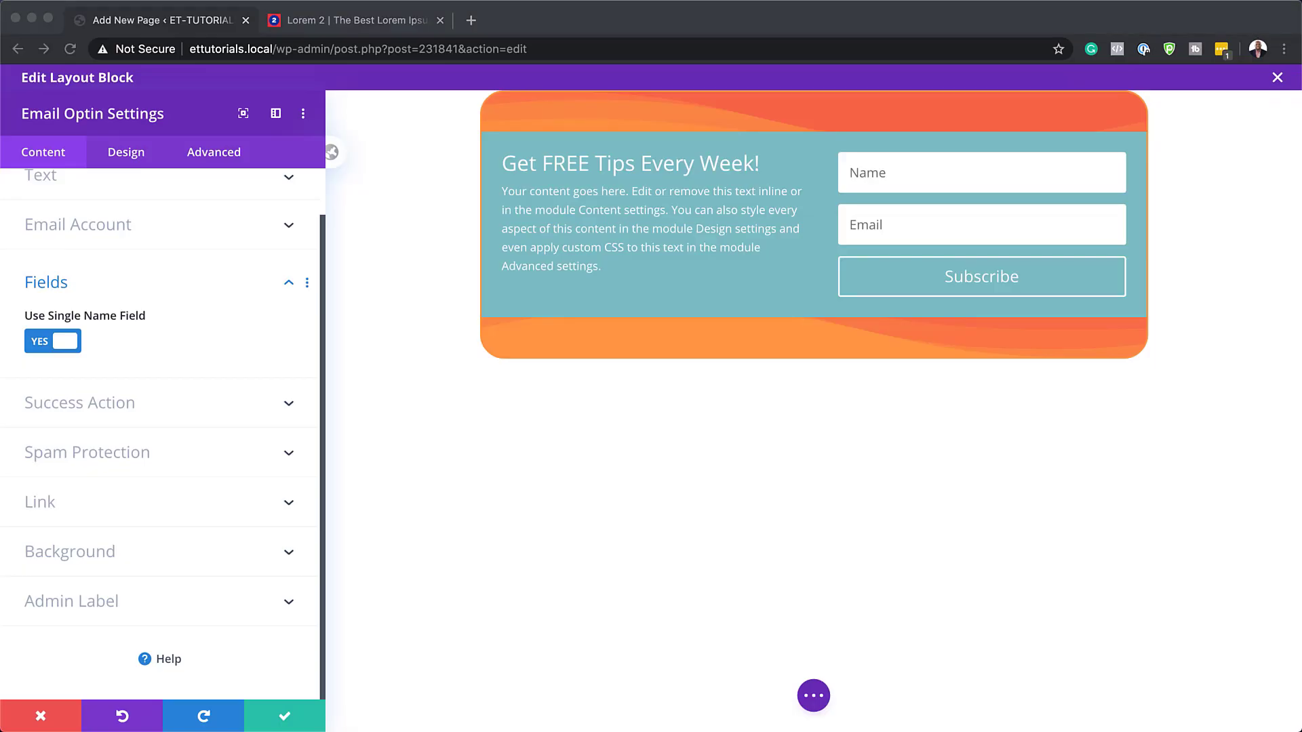
# - Set the background color of the optin form fields to #f86a4c in the module's design settings
pyautogui.click(126, 152)
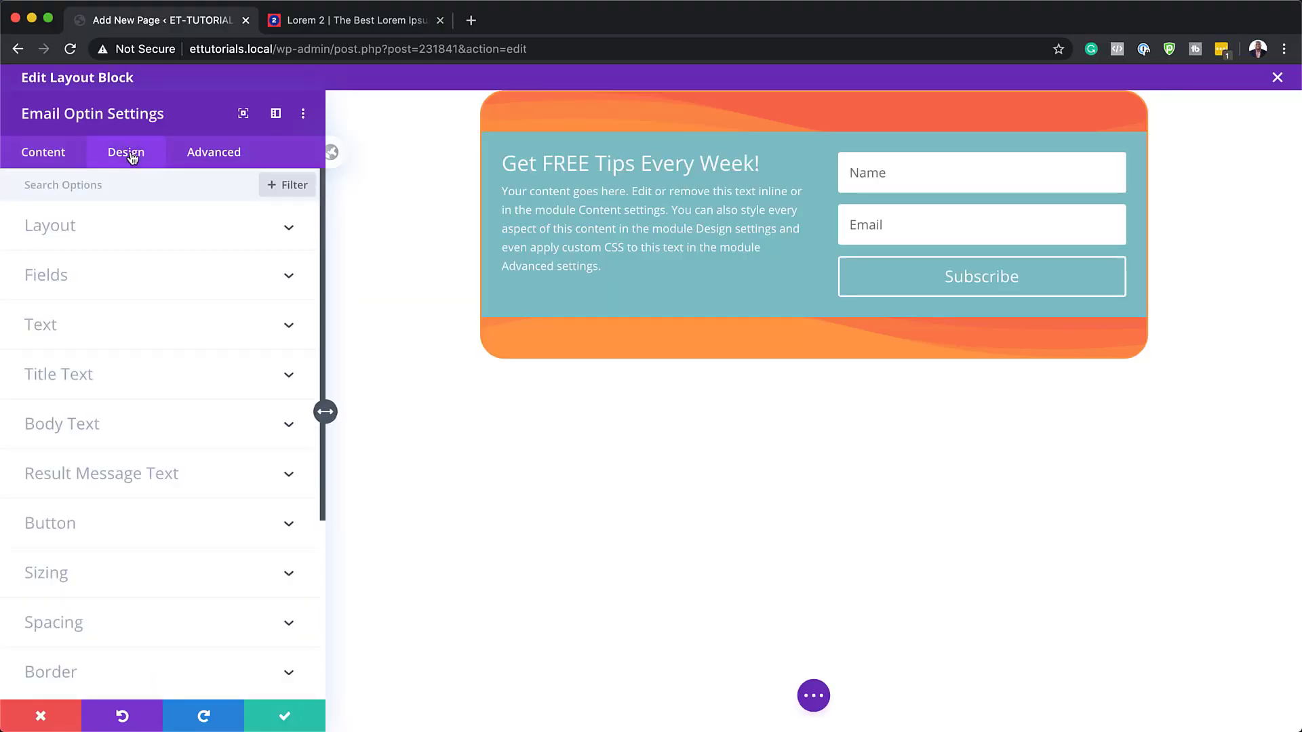
pyautogui.click(95, 277)
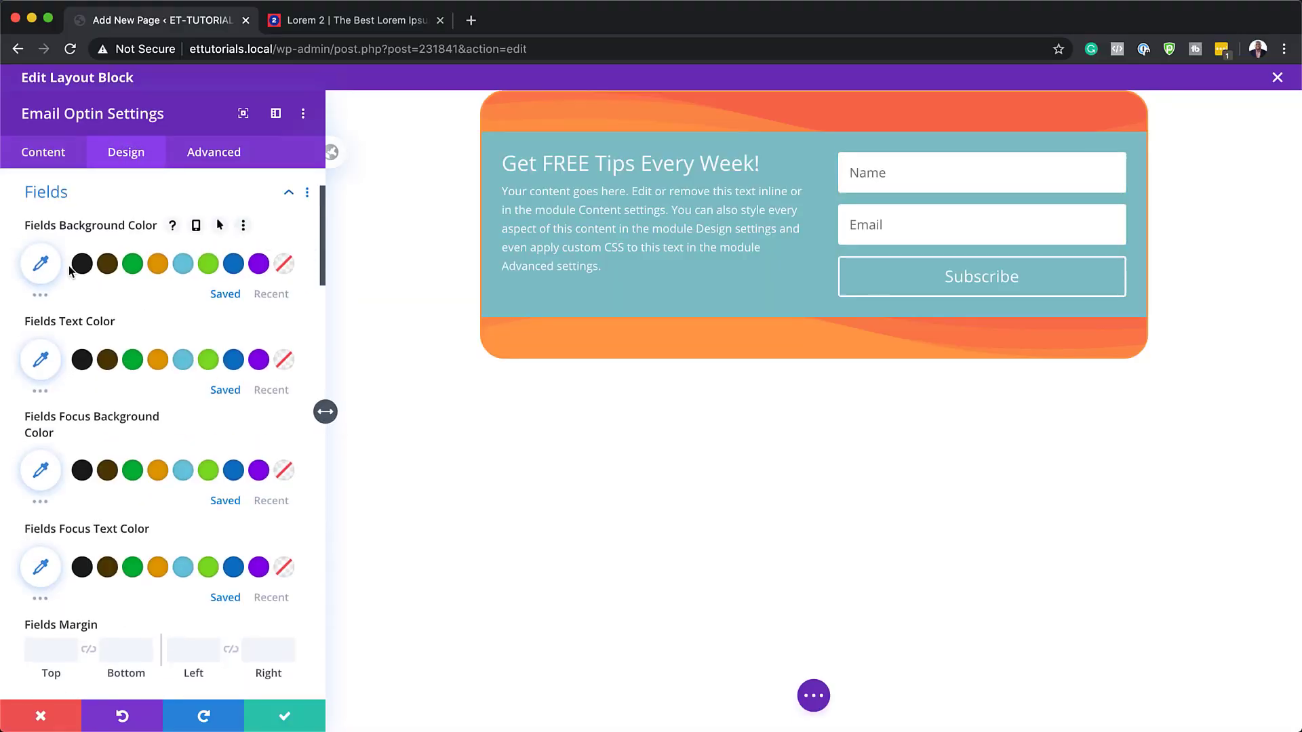
pyautogui.click(42, 265)
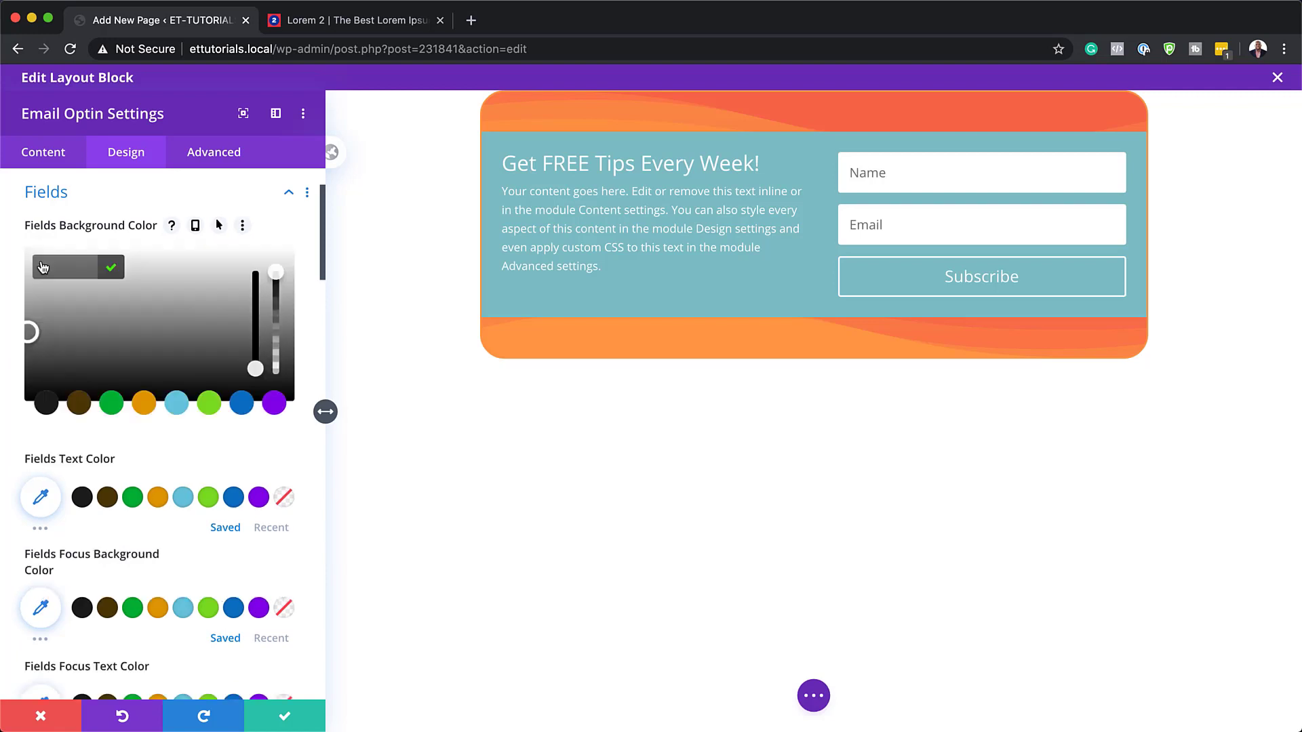
pyautogui.write('#f86a4c')
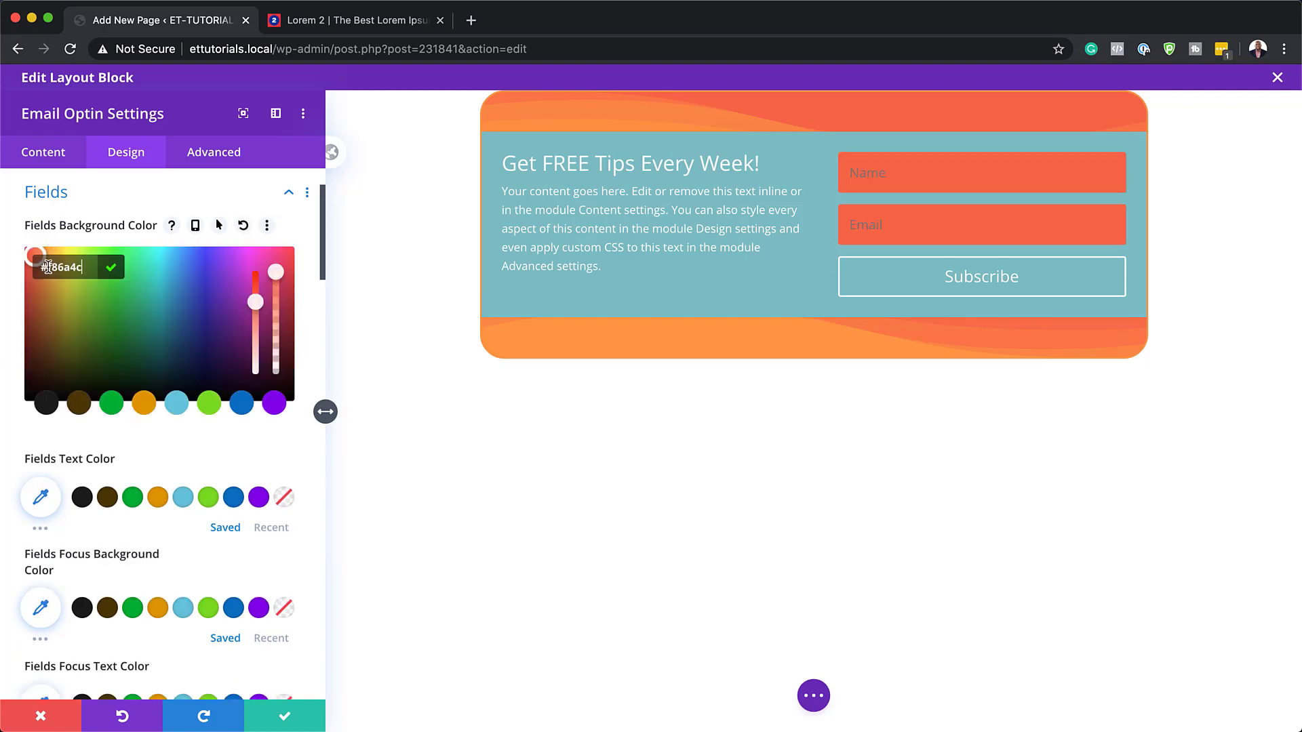
pyautogui.press('super+Tab')
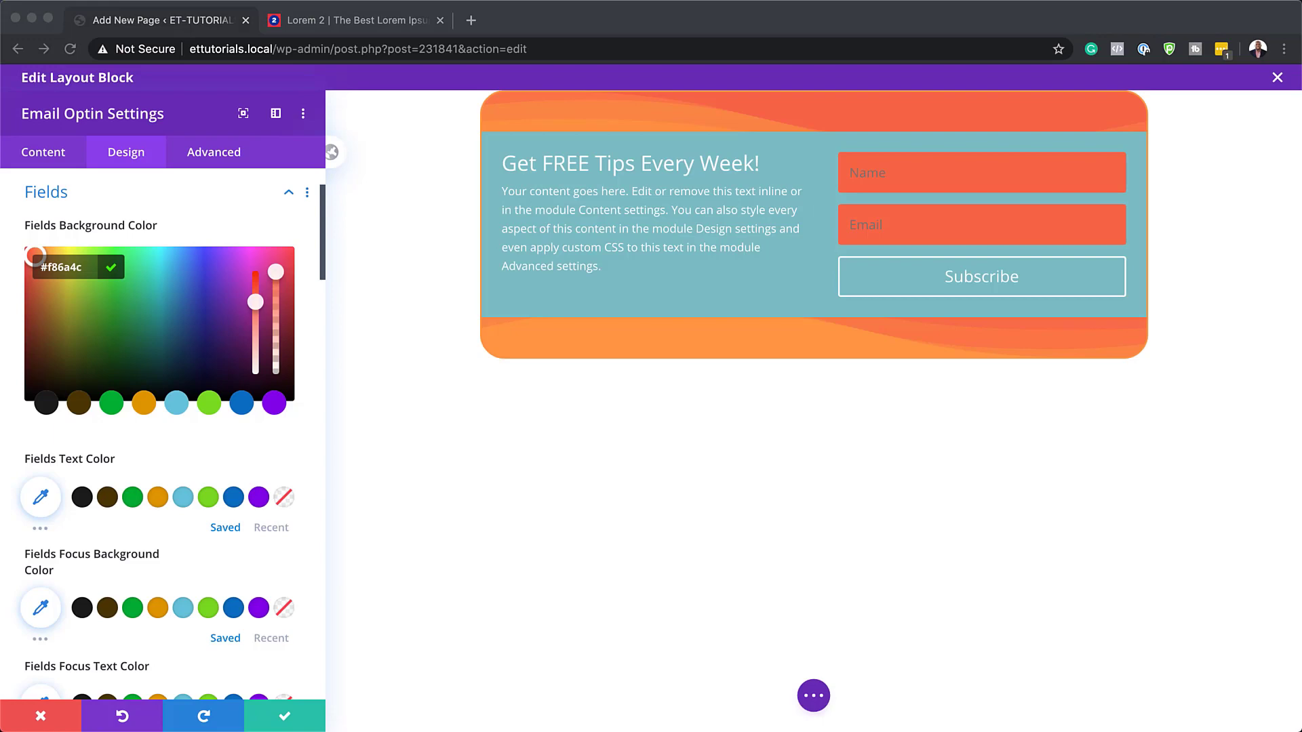
pyautogui.press('super+Tab')
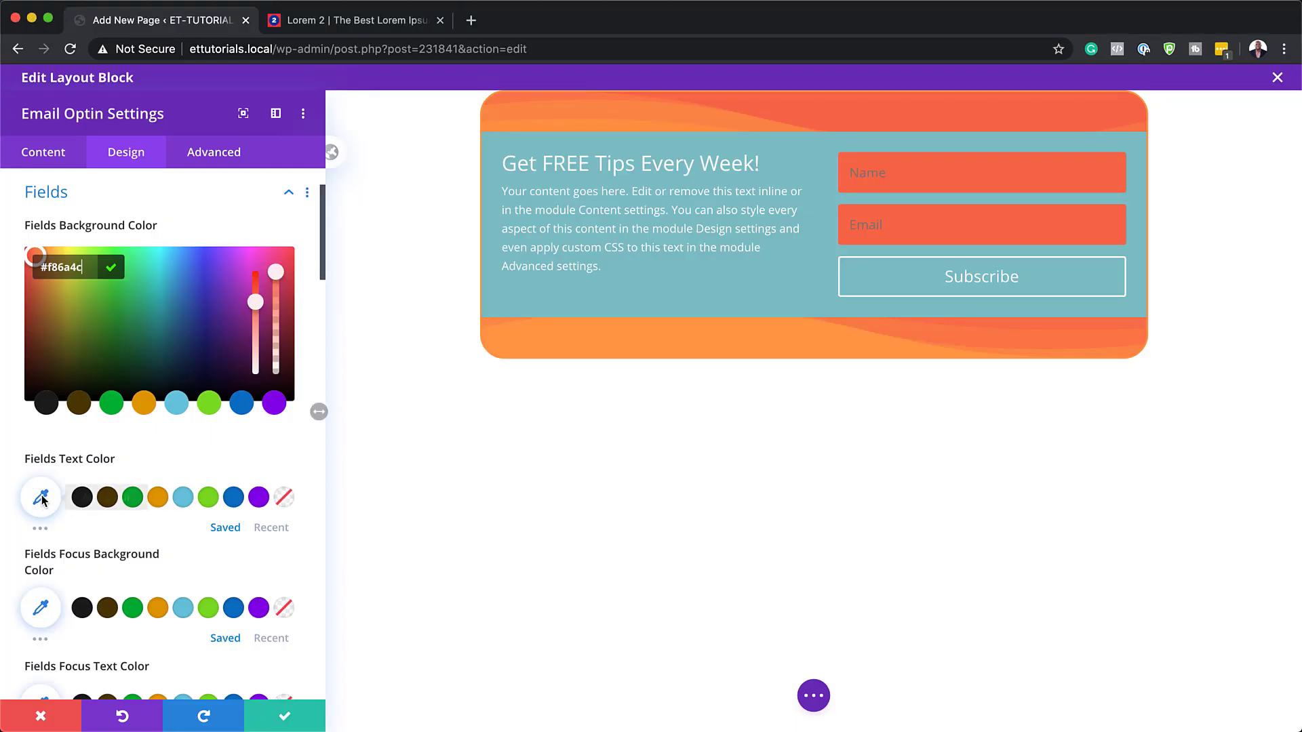
# - Set the text color of the optin form fields to #ffffff
pyautogui.click(41, 500)
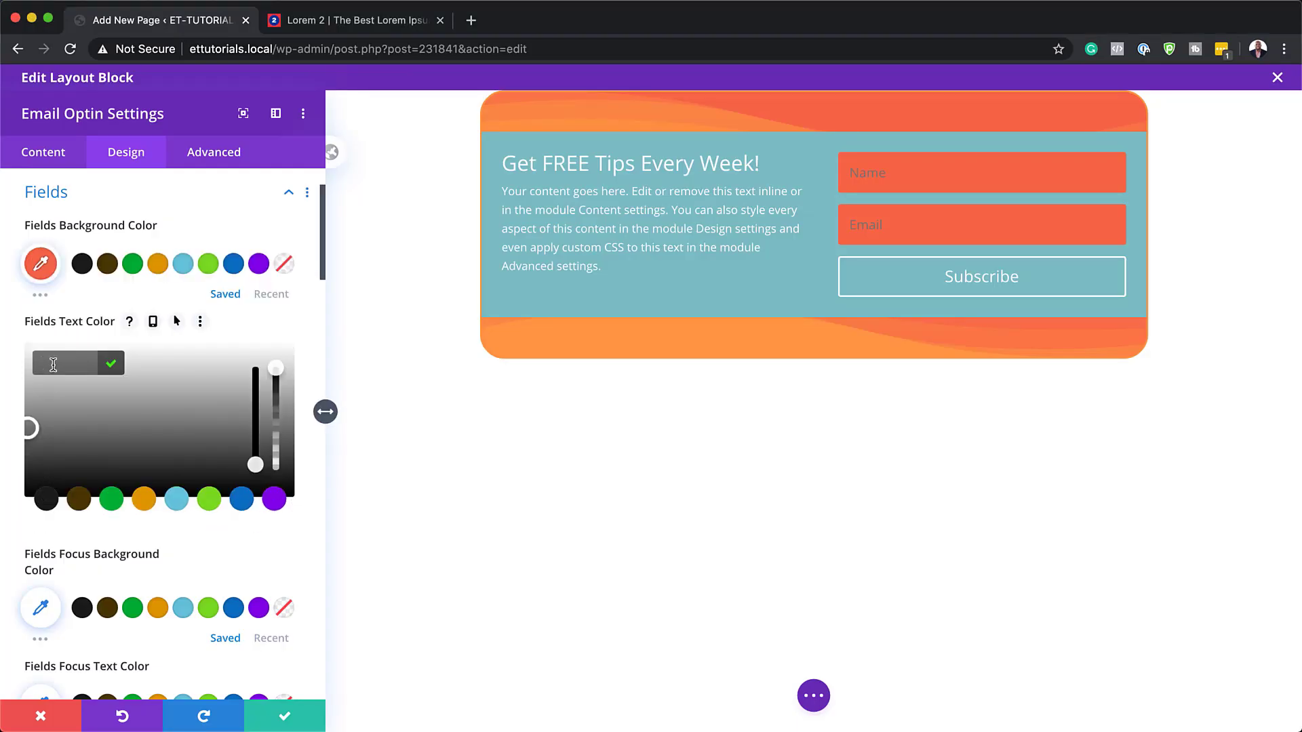
pyautogui.write('#ffffff')
pyautogui.press('super+Tab')
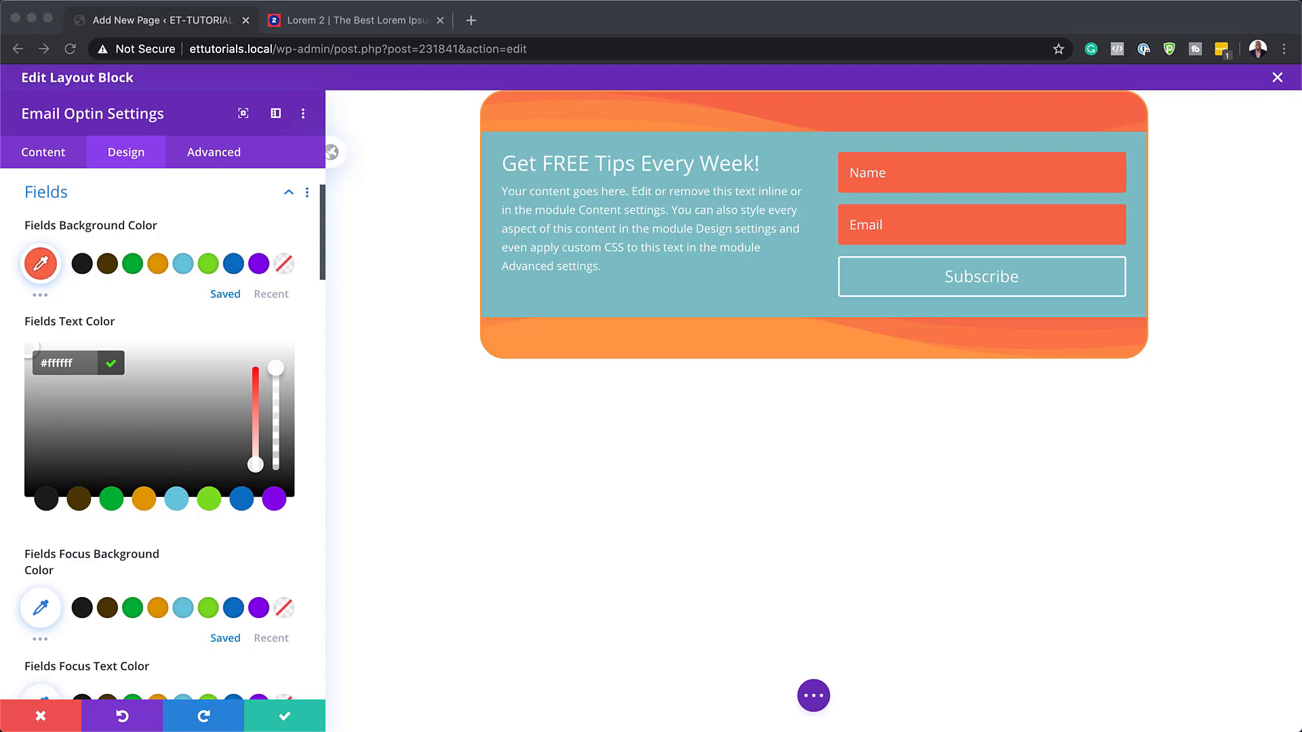
# - Change the font of the optin form fields to IBM Plex Sans
pyautogui.scroll(-5, 244, 381)
pyautogui.scroll(-4, 245, 384)
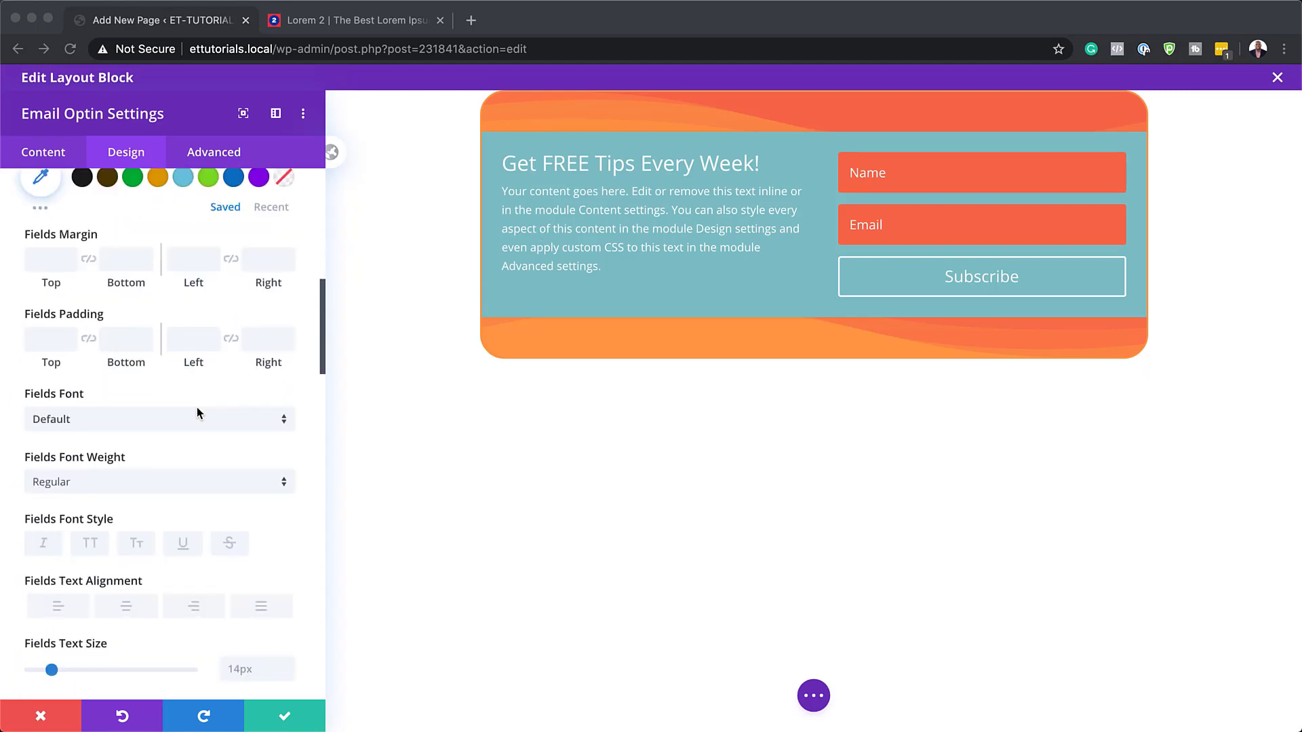
pyautogui.click(196, 422)
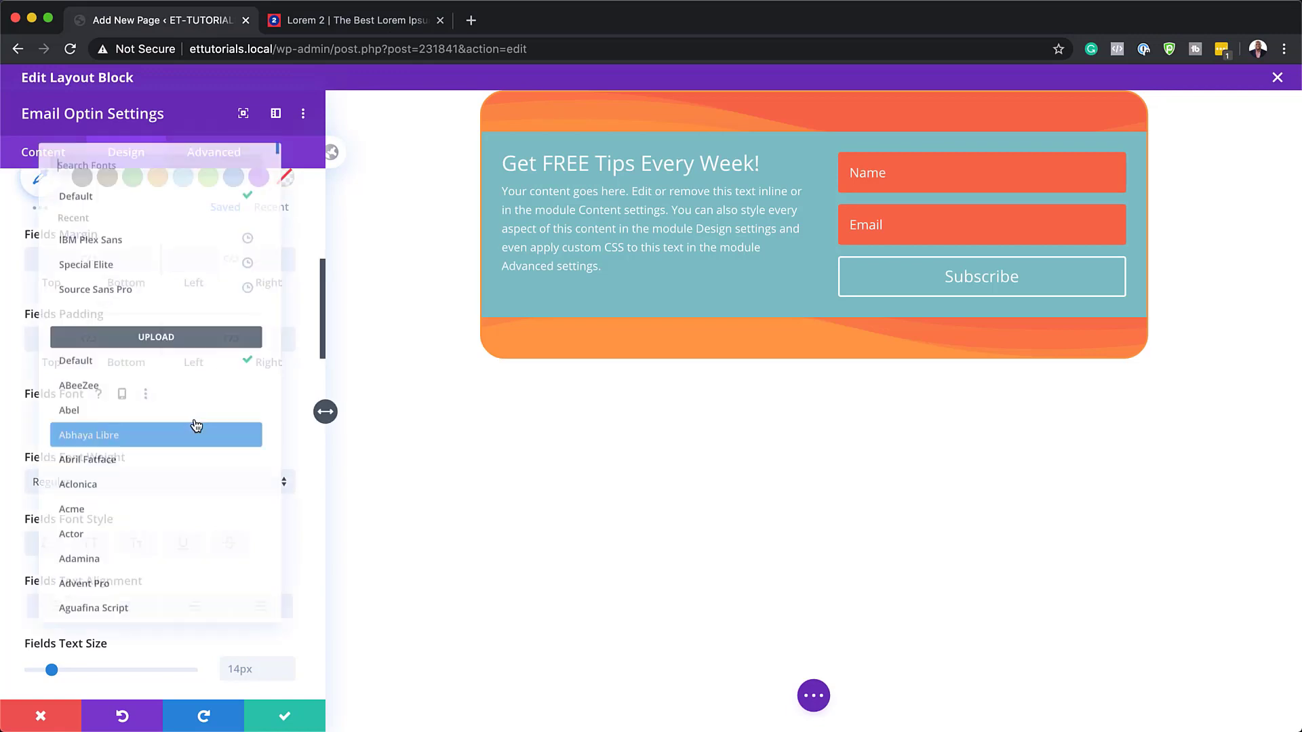
pyautogui.click(126, 229)
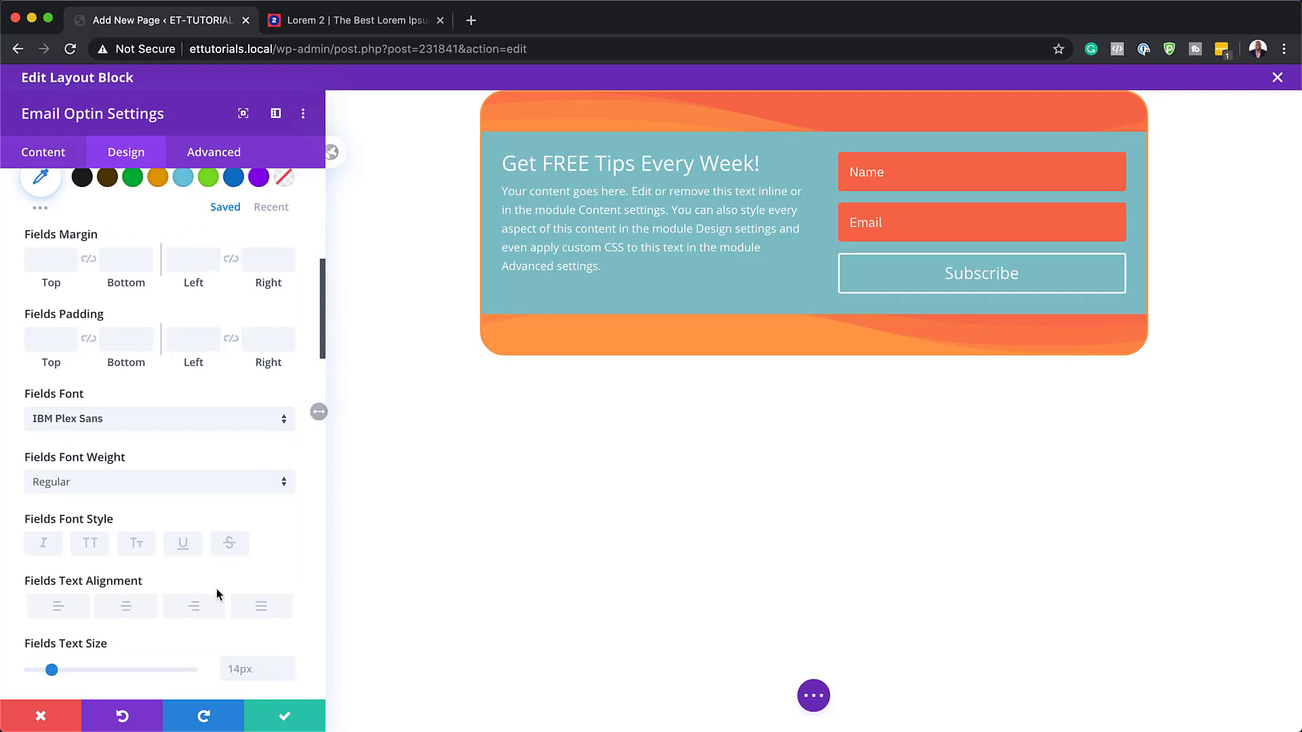
# - Increase the text size of the optin form fields to 18px
pyautogui.scroll(-2, 262, 588)
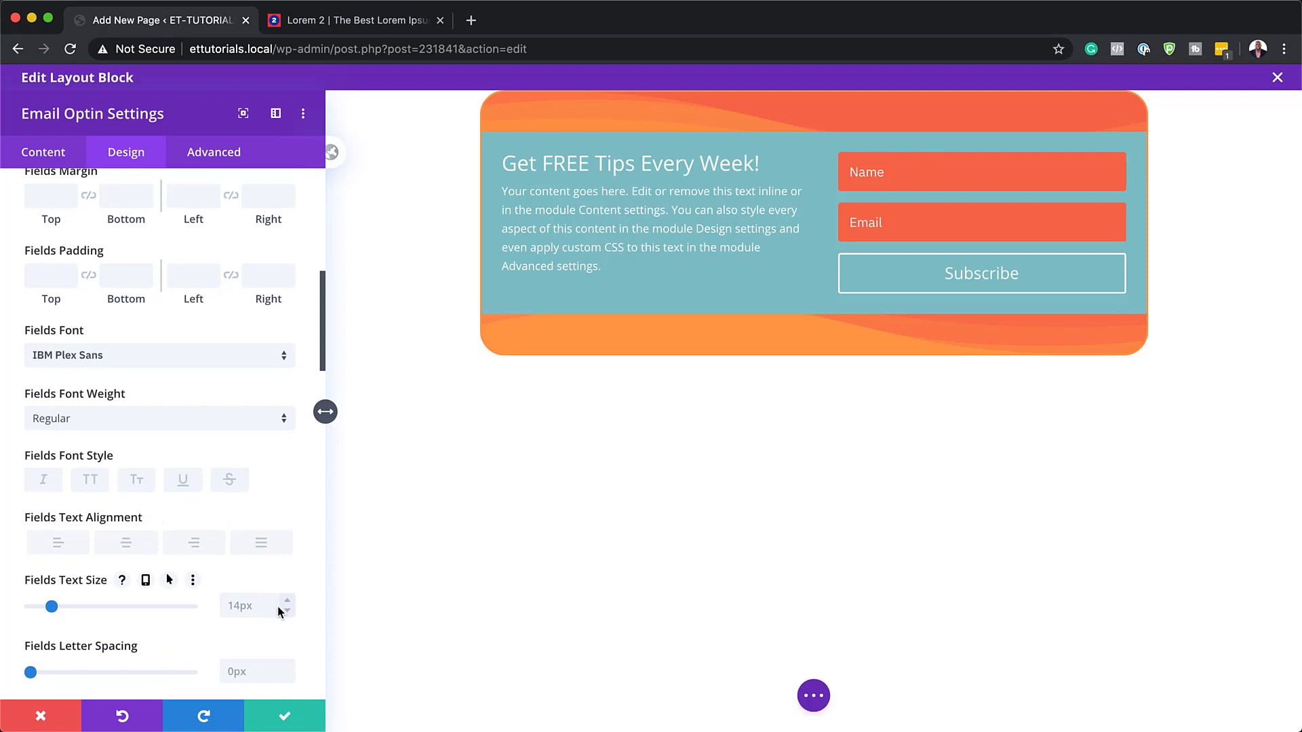
pyautogui.click(289, 603)
pyautogui.click(289, 603)
pyautogui.click(289, 603)
pyautogui.click(289, 603)
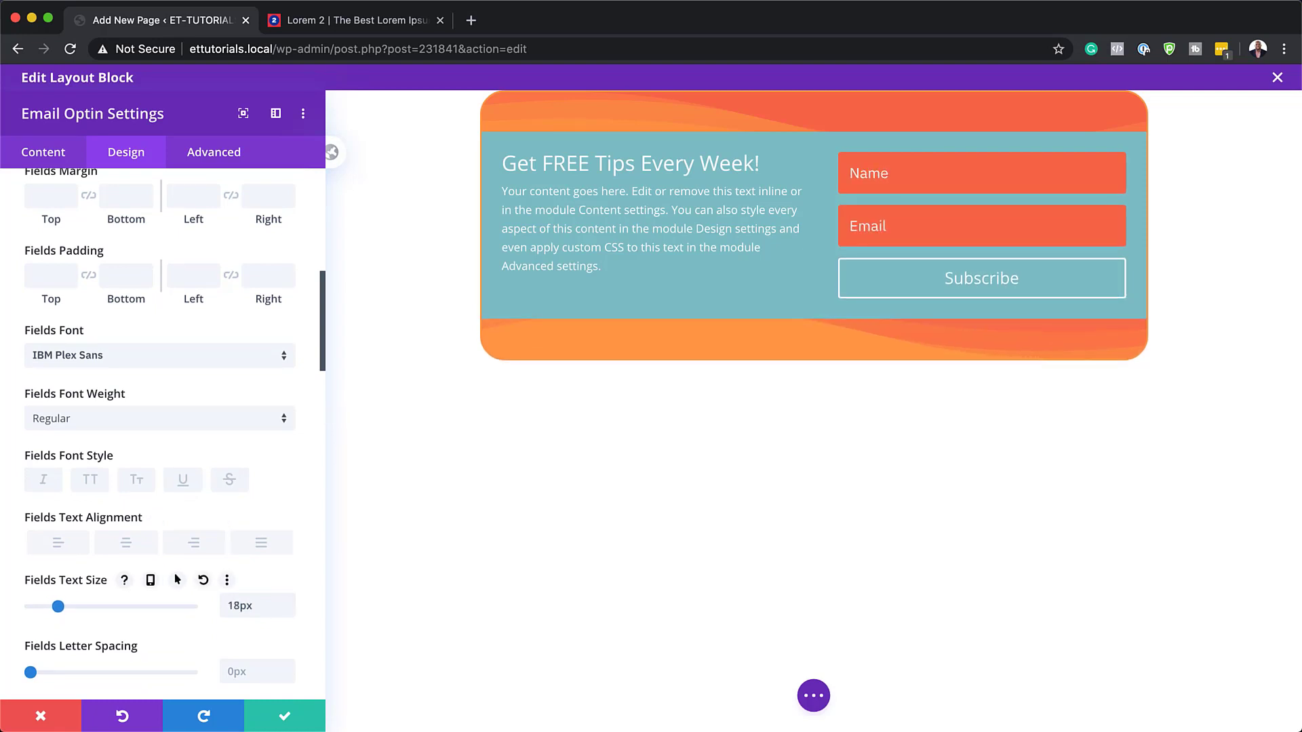
# - Set the form fields' letter spacing to 2px and their line height to 2em
pyautogui.scroll(-3, 230, 606)
pyautogui.click(291, 553)
pyautogui.click(291, 552)
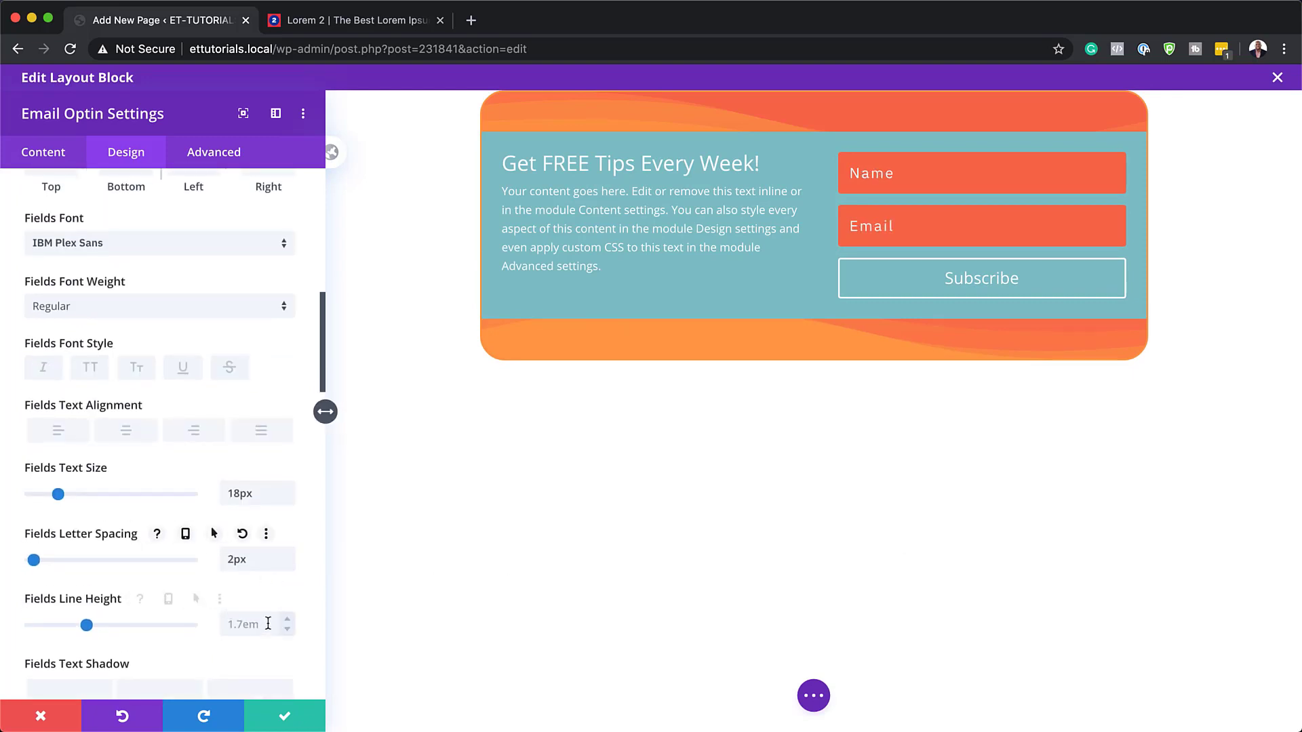
pyautogui.click(204, 625)
pyautogui.write('2em')
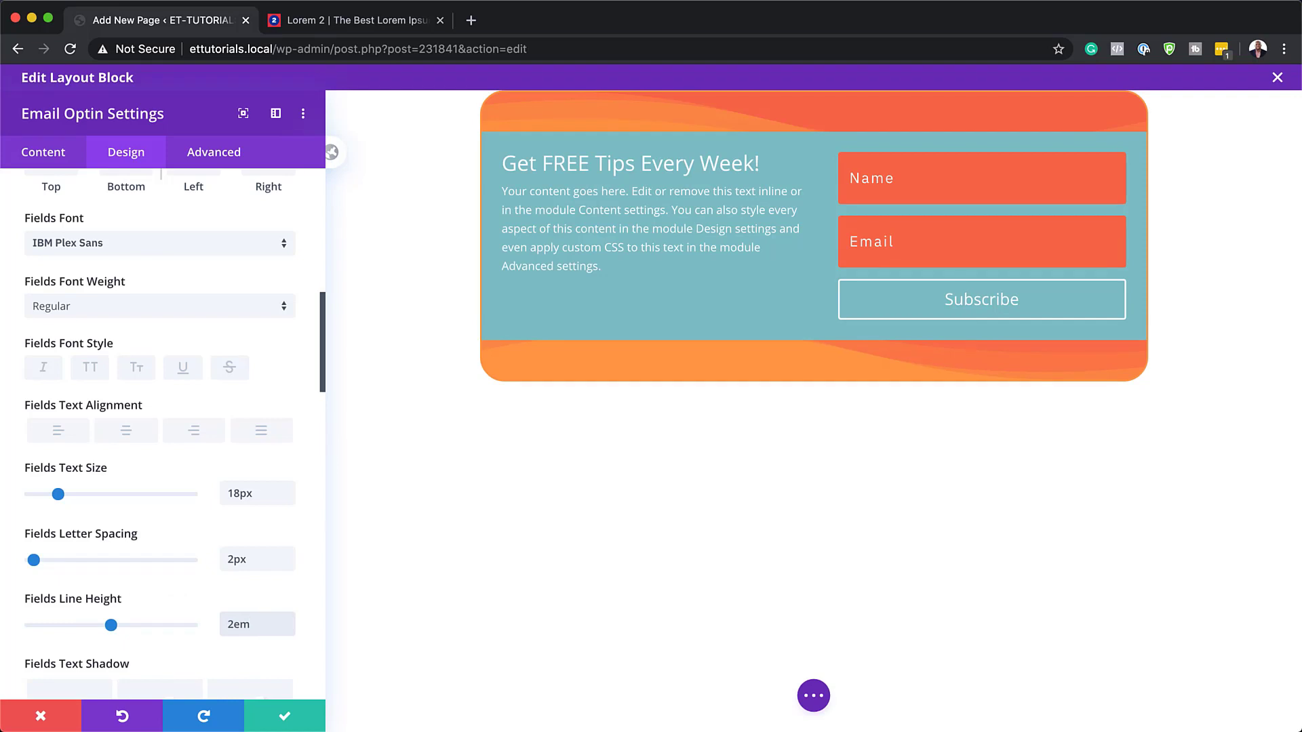
# - Change the optin module's layout to Body On Right, Form On Left
pyautogui.scroll(10, 204, 571)
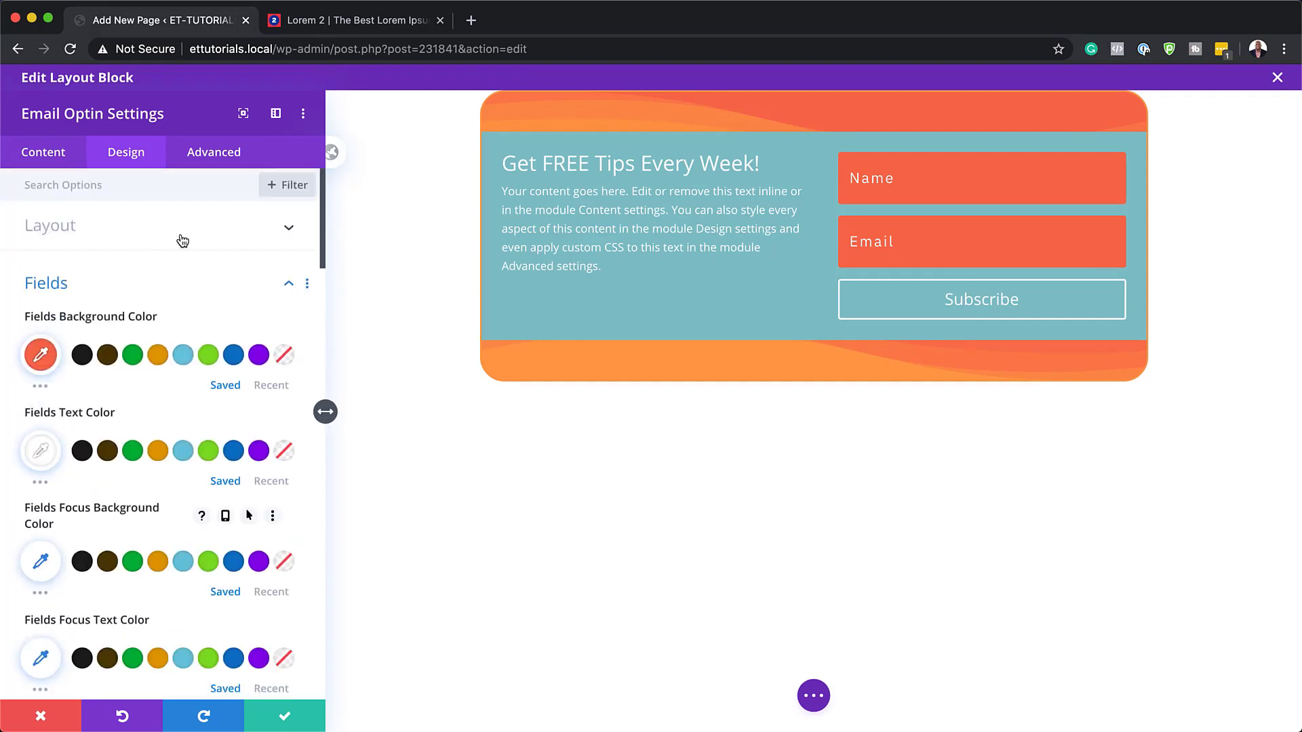
pyautogui.click(182, 242)
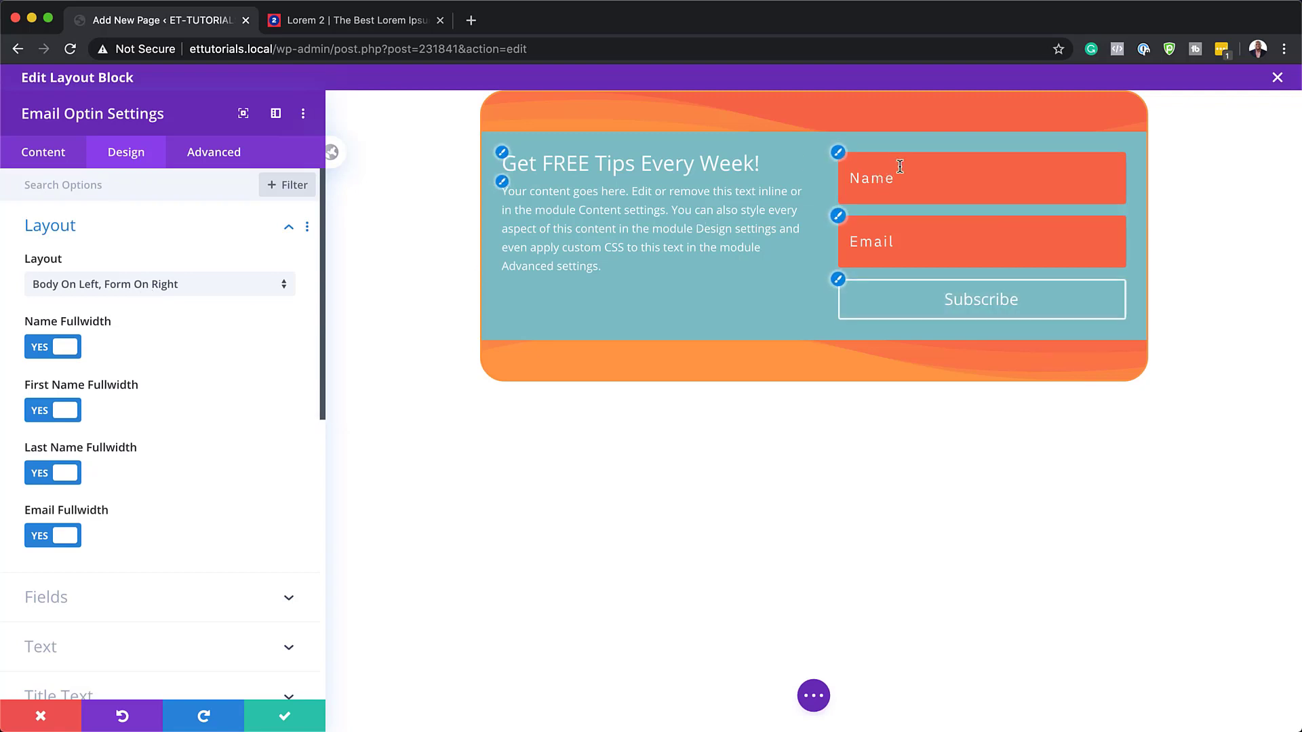
pyautogui.click(175, 292)
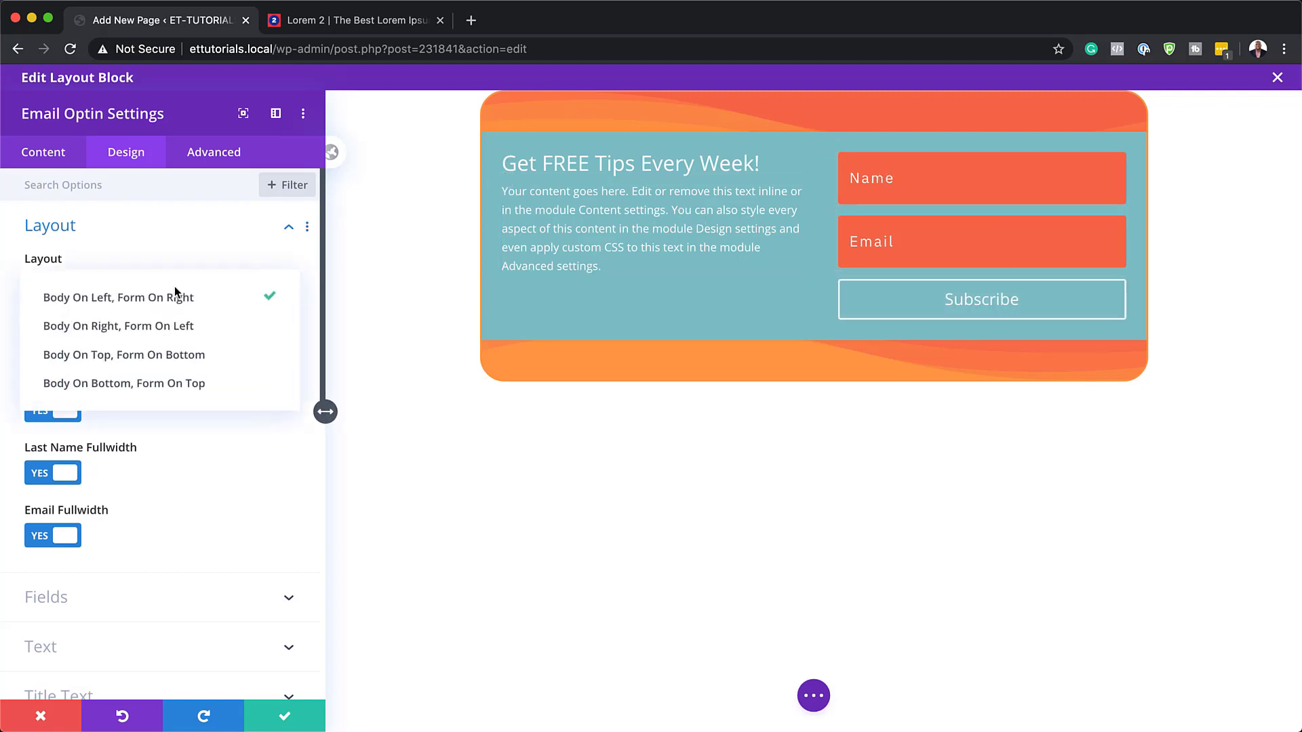
pyautogui.click(201, 329)
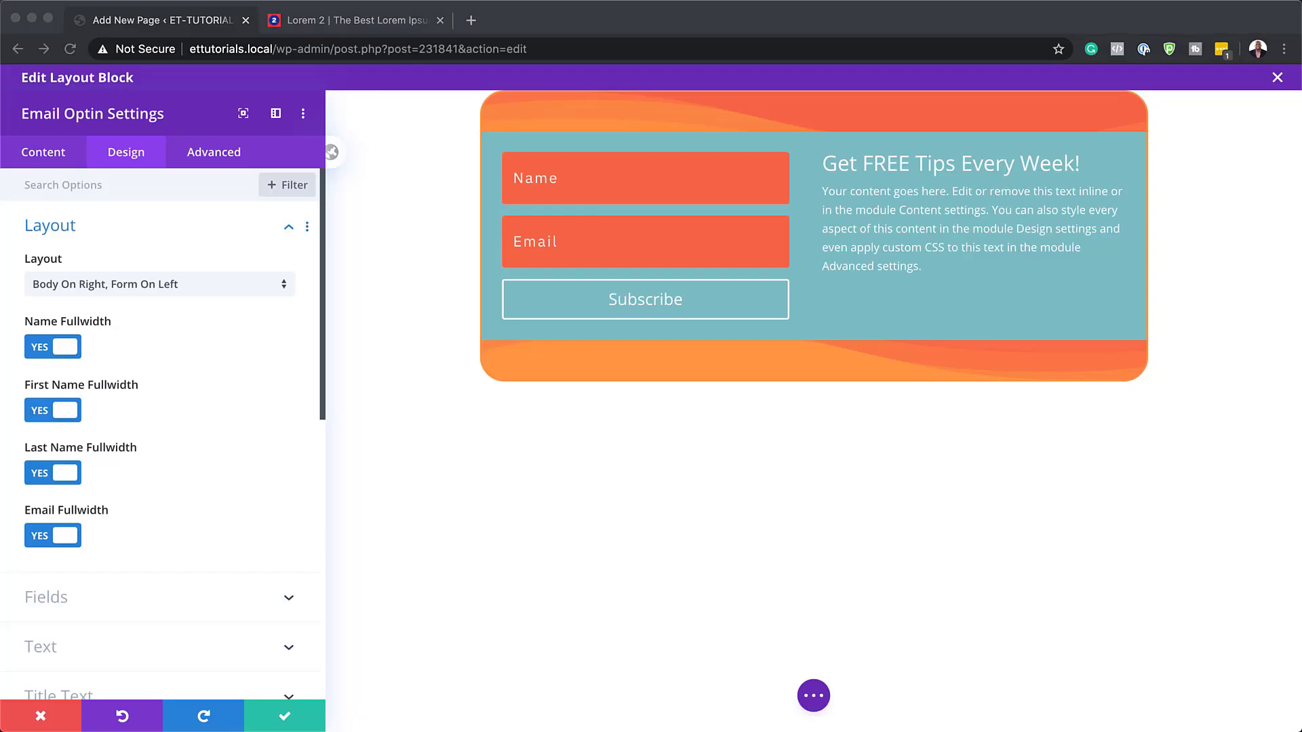
# - Set the optin title's font to IBM Plex Sans with a Semi Bold weight
pyautogui.click(823, 154)
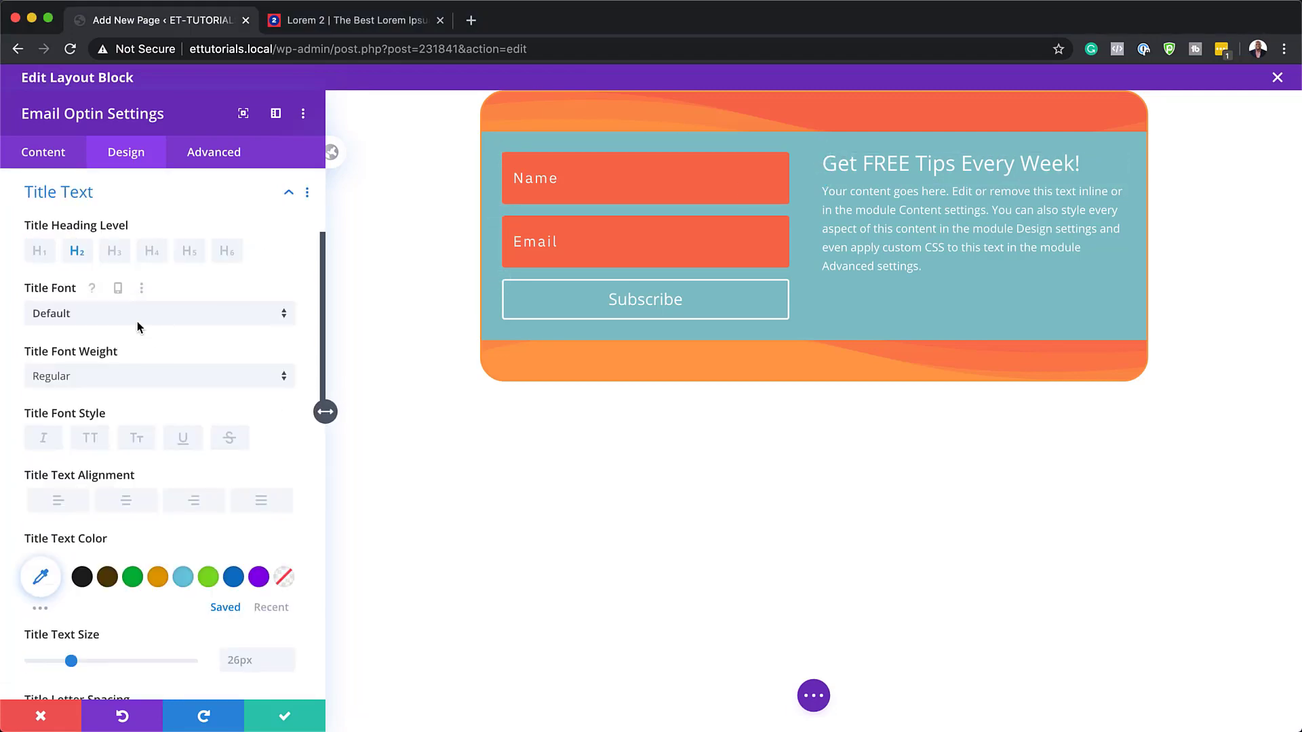
pyautogui.click(105, 314)
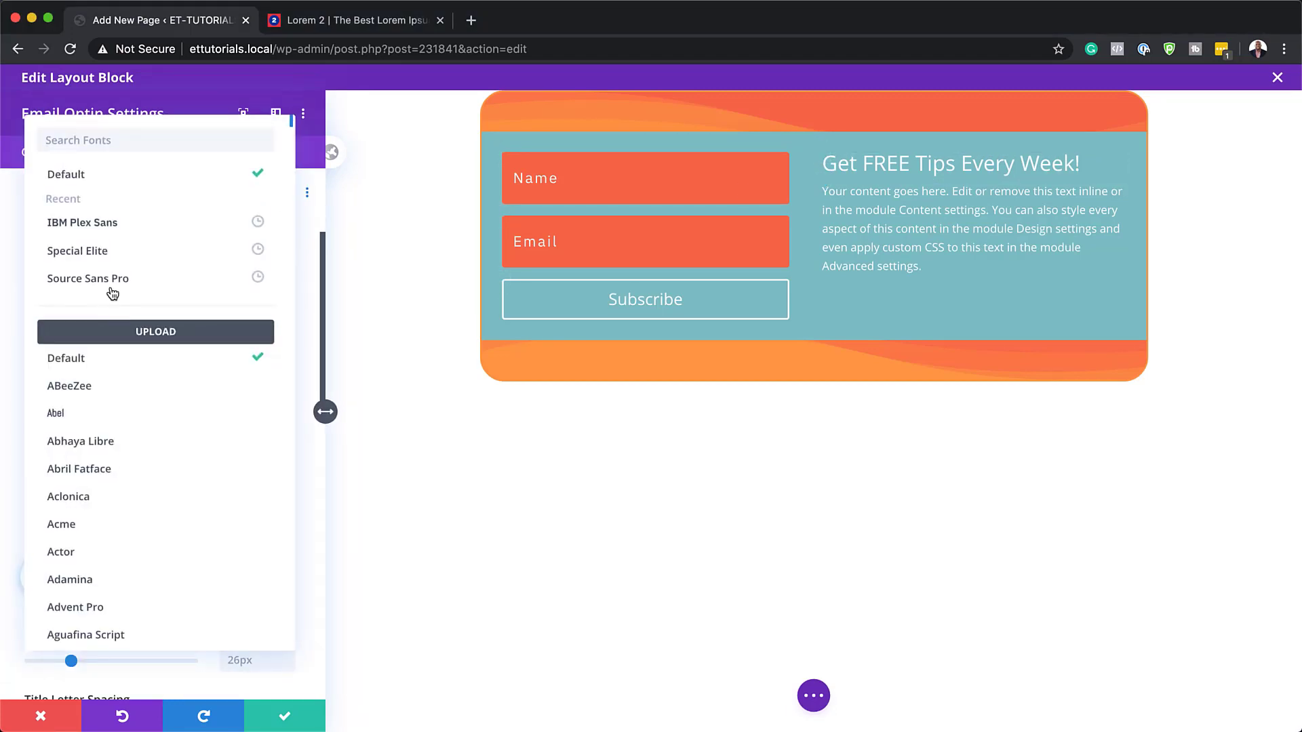
pyautogui.click(137, 227)
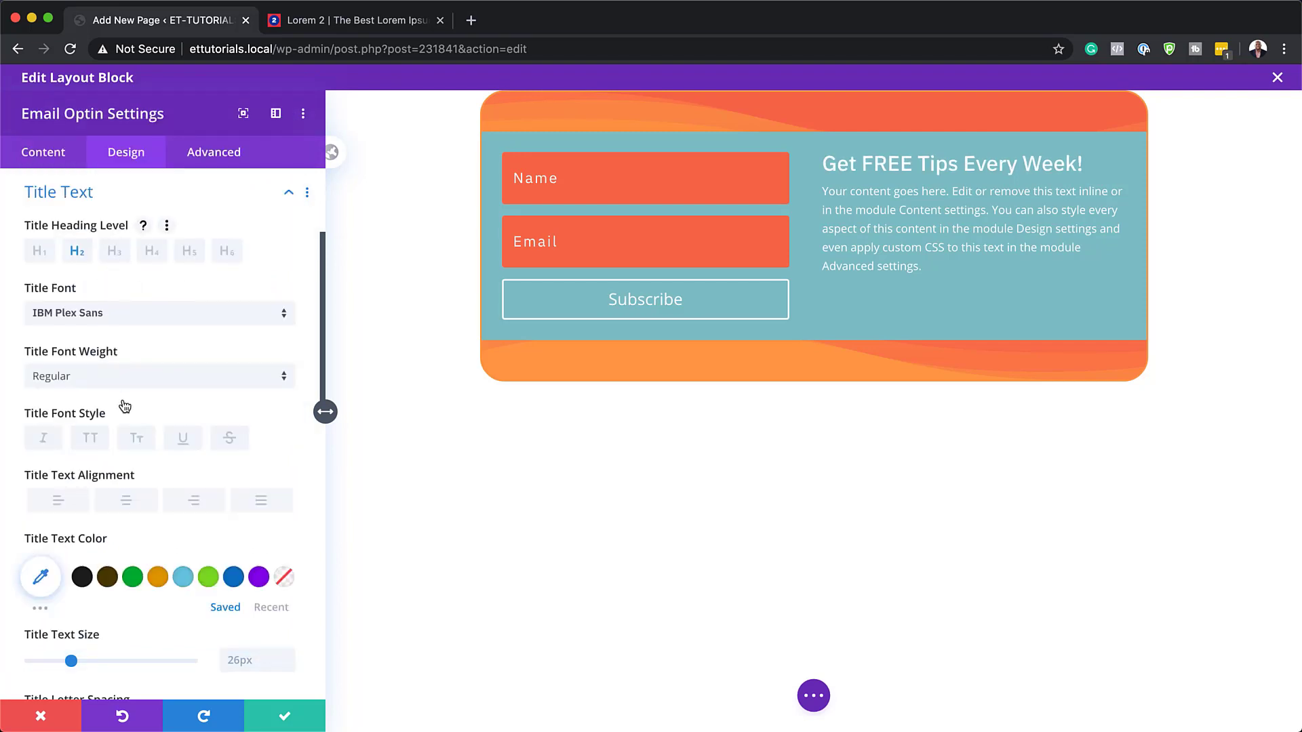
pyautogui.click(128, 378)
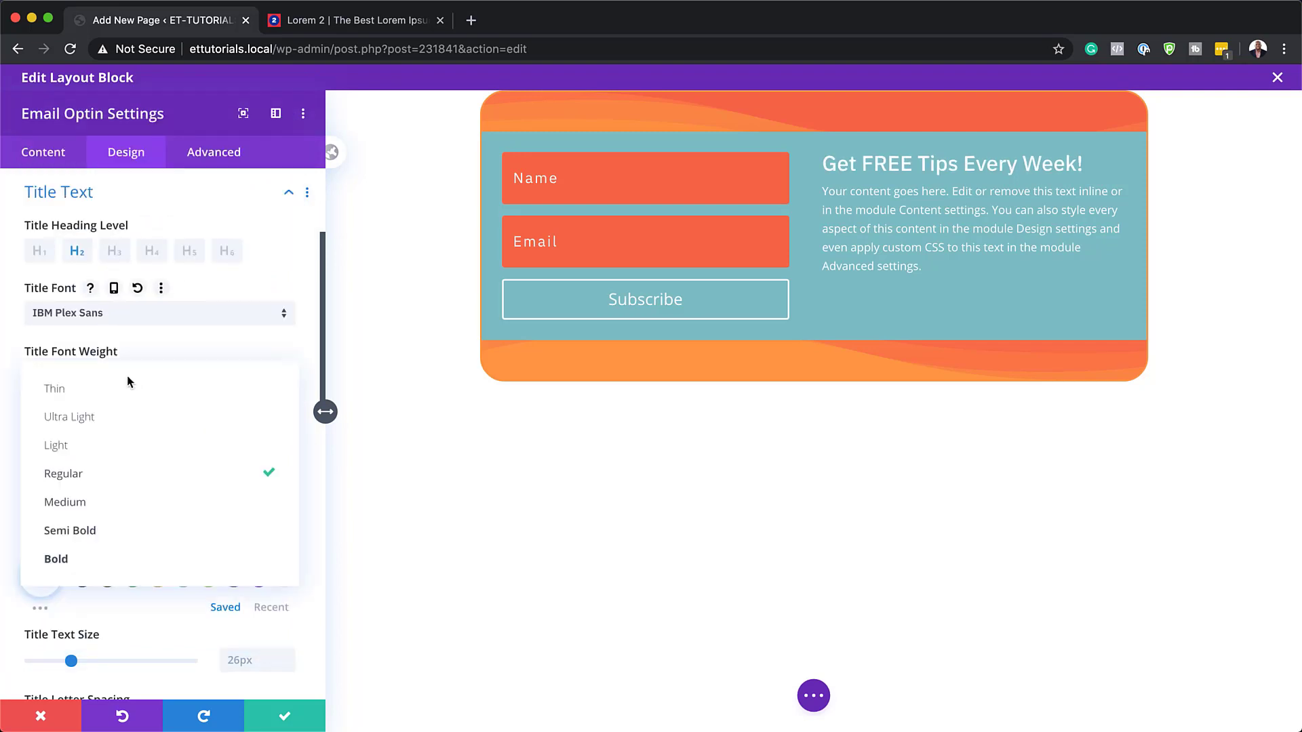
pyautogui.click(164, 529)
# - Set the optin title's text color to white, picked from the recently used colors
pyautogui.scroll(-2, 164, 524)
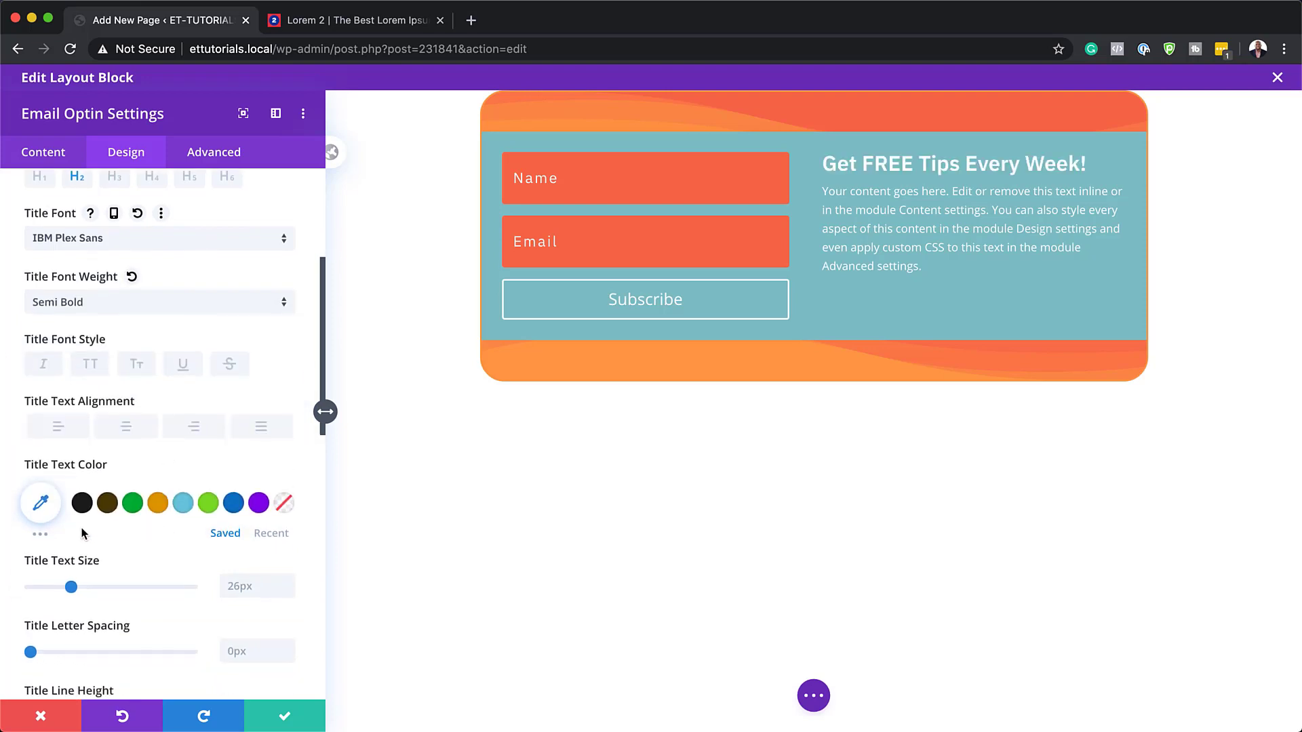
pyautogui.click(42, 504)
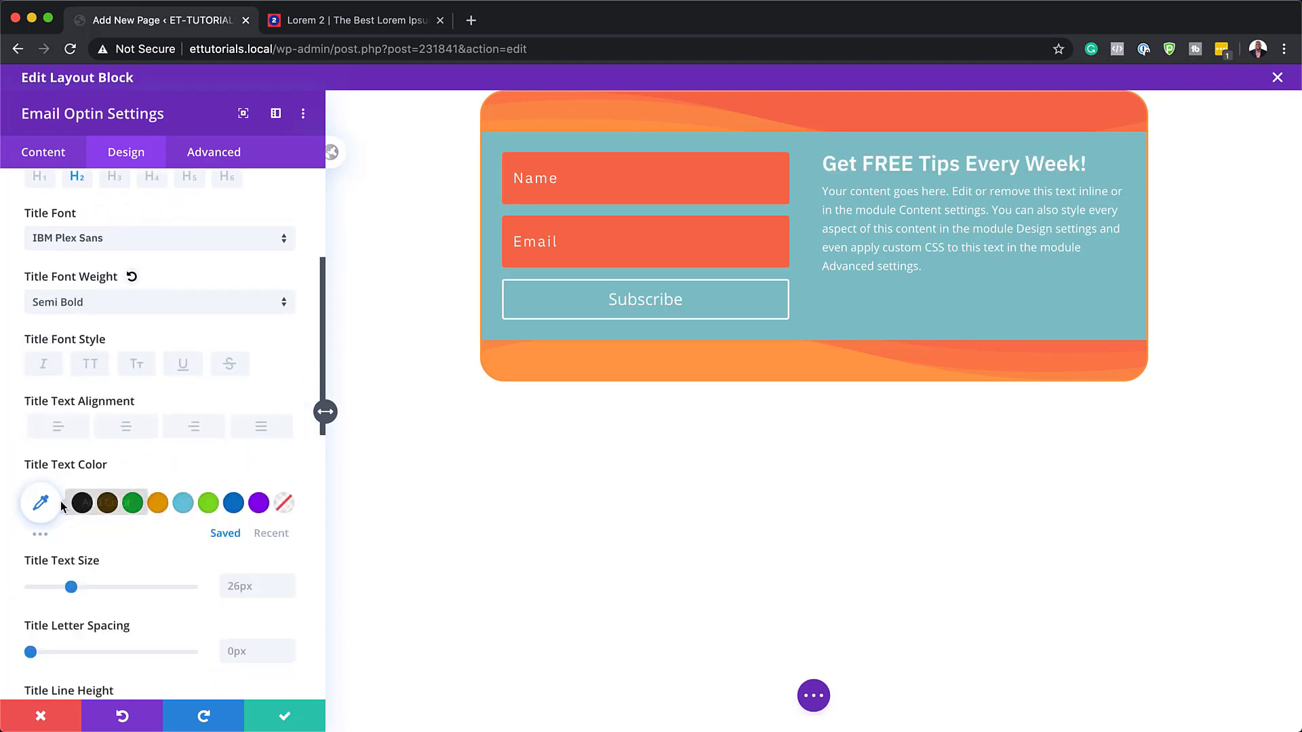
pyautogui.click(281, 535)
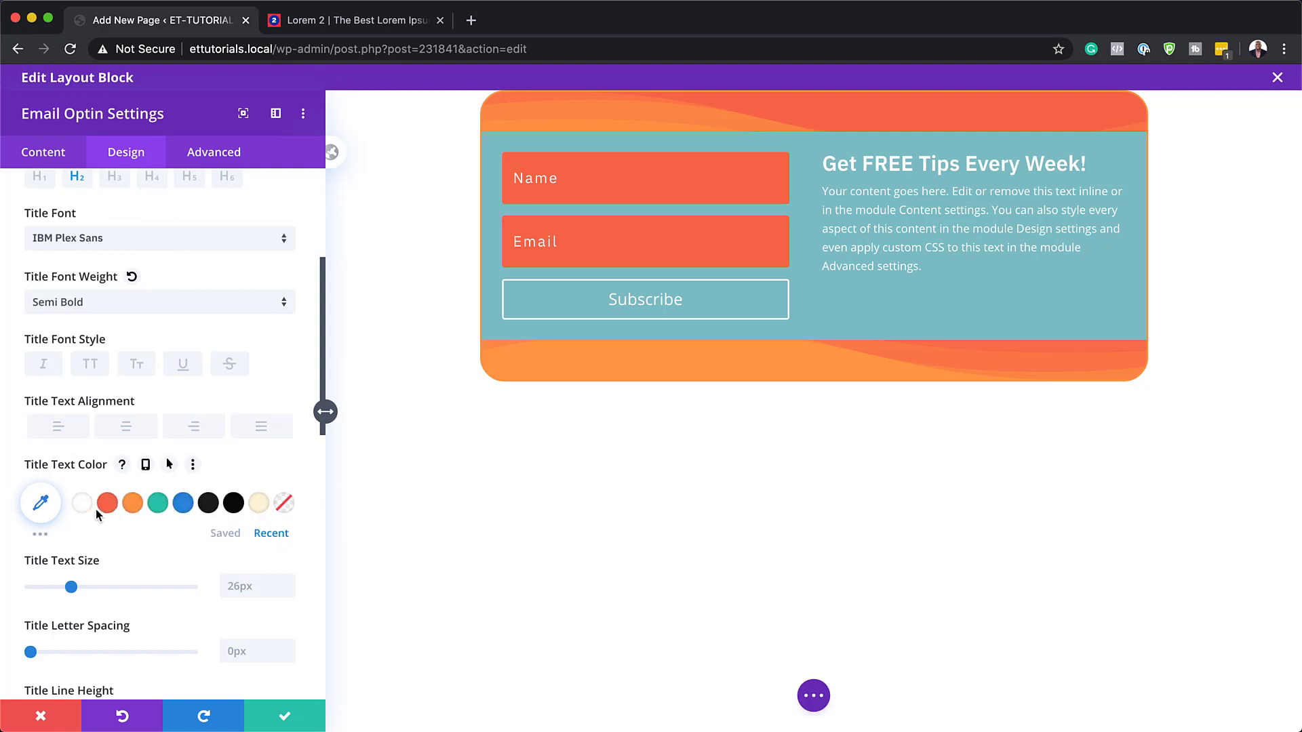
pyautogui.click(81, 505)
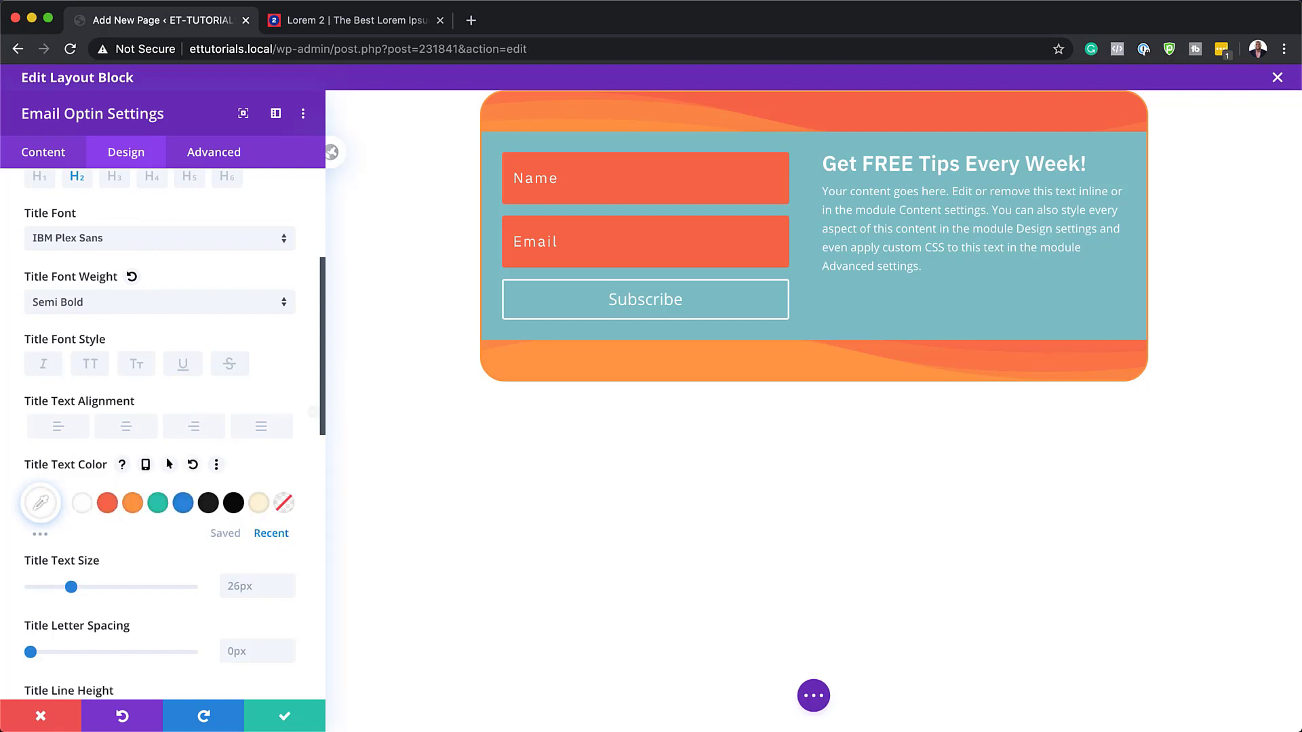
pyautogui.scroll(-1, 309, 584)
pyautogui.scroll(-1, 309, 585)
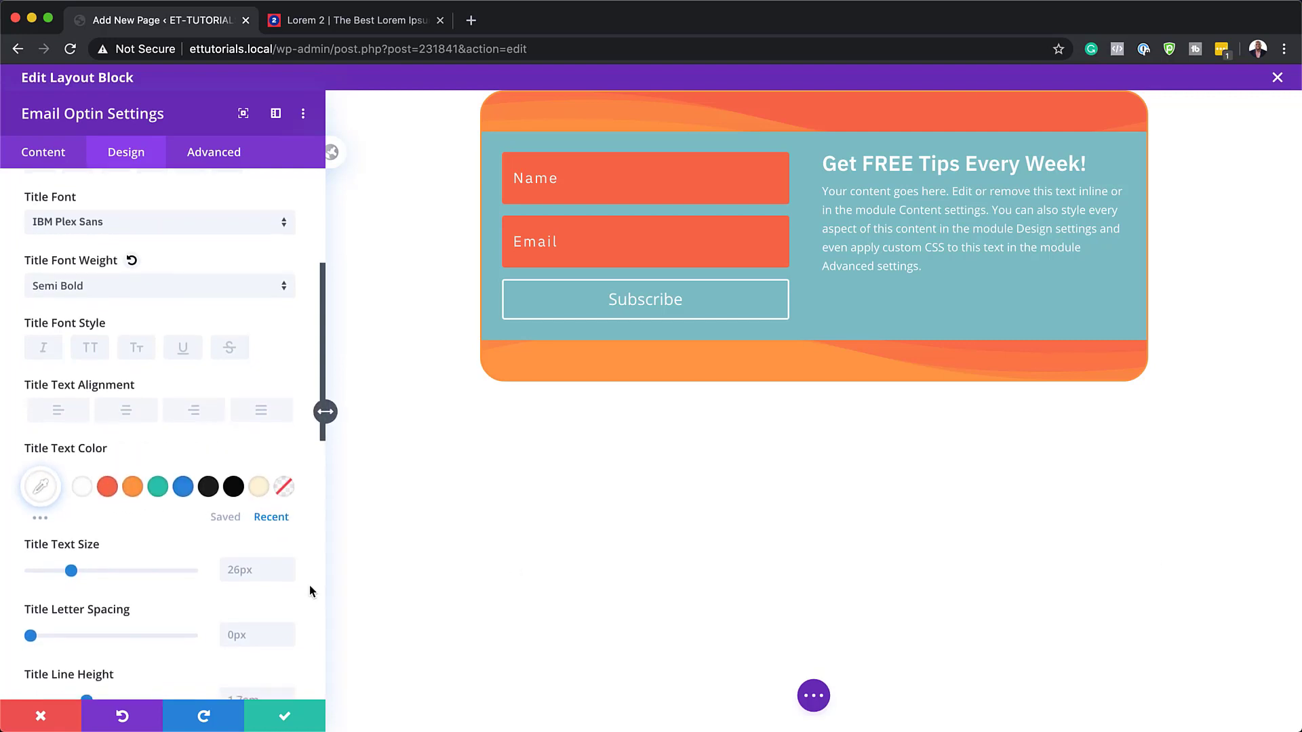
# - Set the optin title's text size to 60px on desktop and 30px on tablet, and its line height to 1.2em
pyautogui.doubleClick(263, 571)
pyautogui.write('60px')
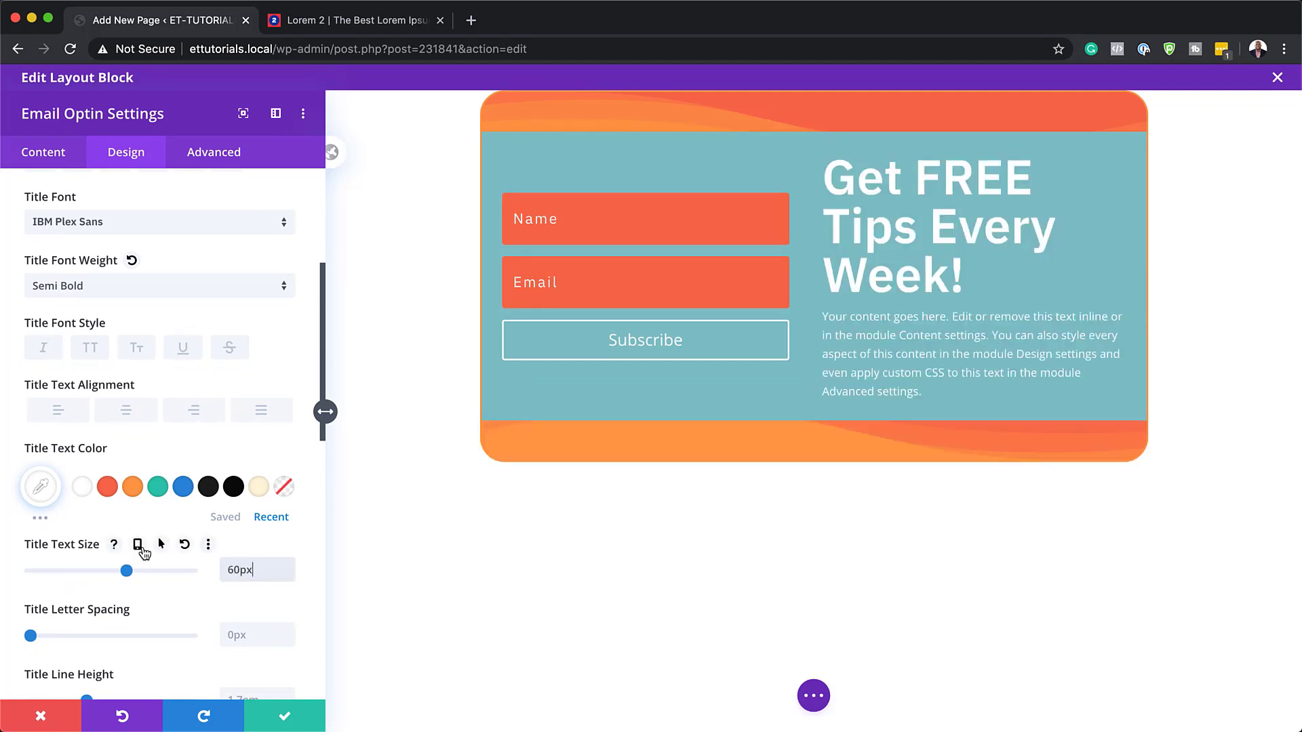
pyautogui.click(139, 545)
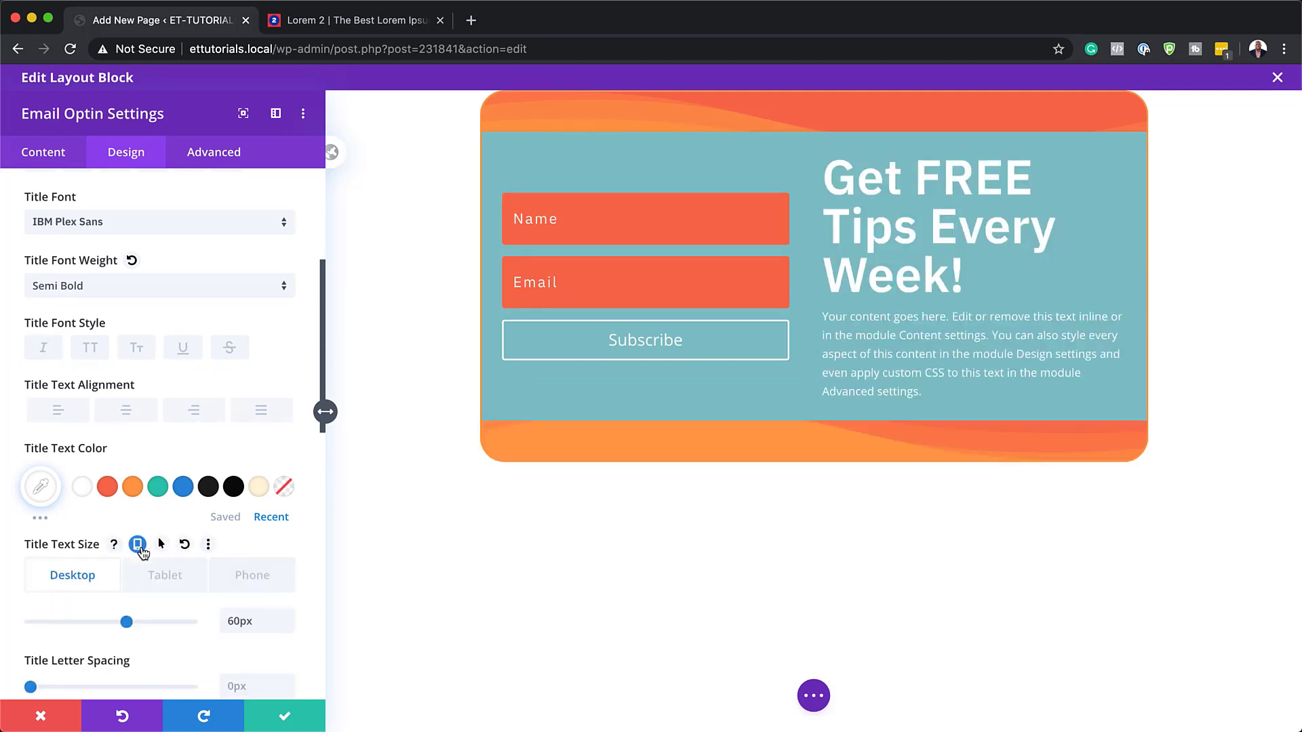
pyautogui.click(165, 575)
pyautogui.click(256, 624)
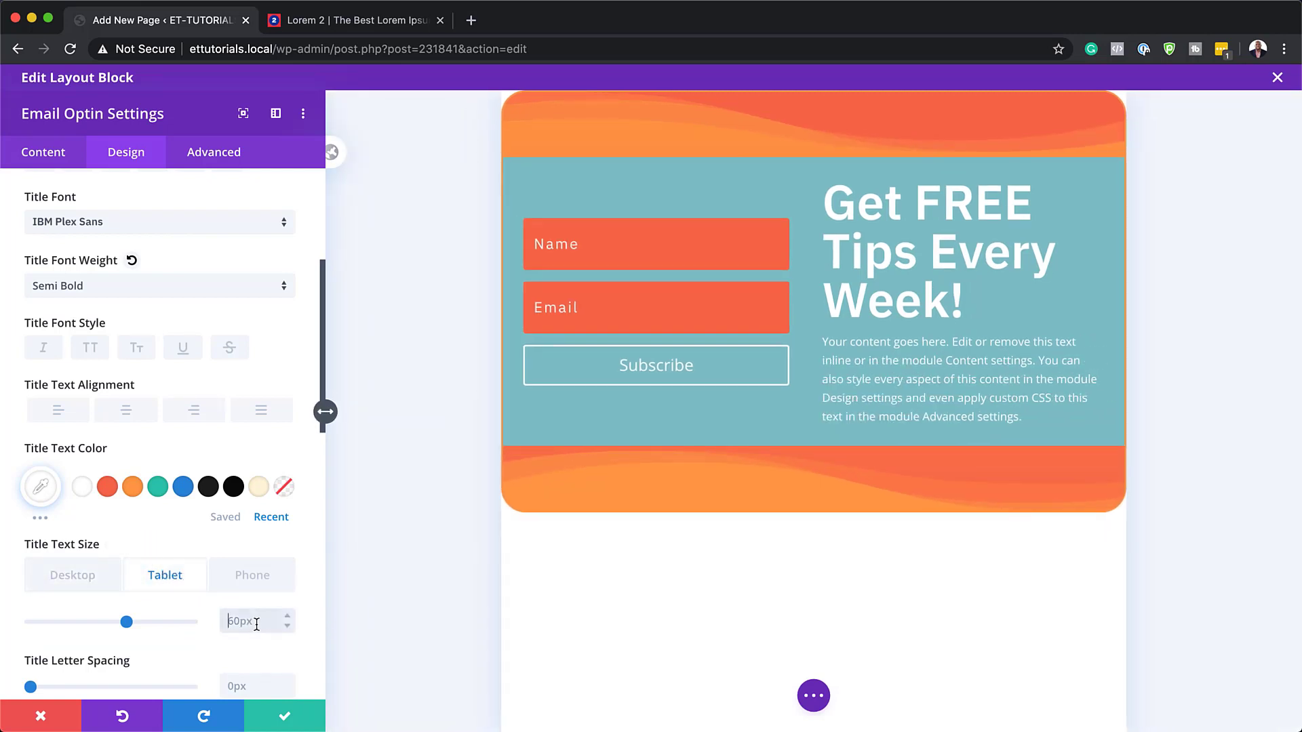
pyautogui.write('30')
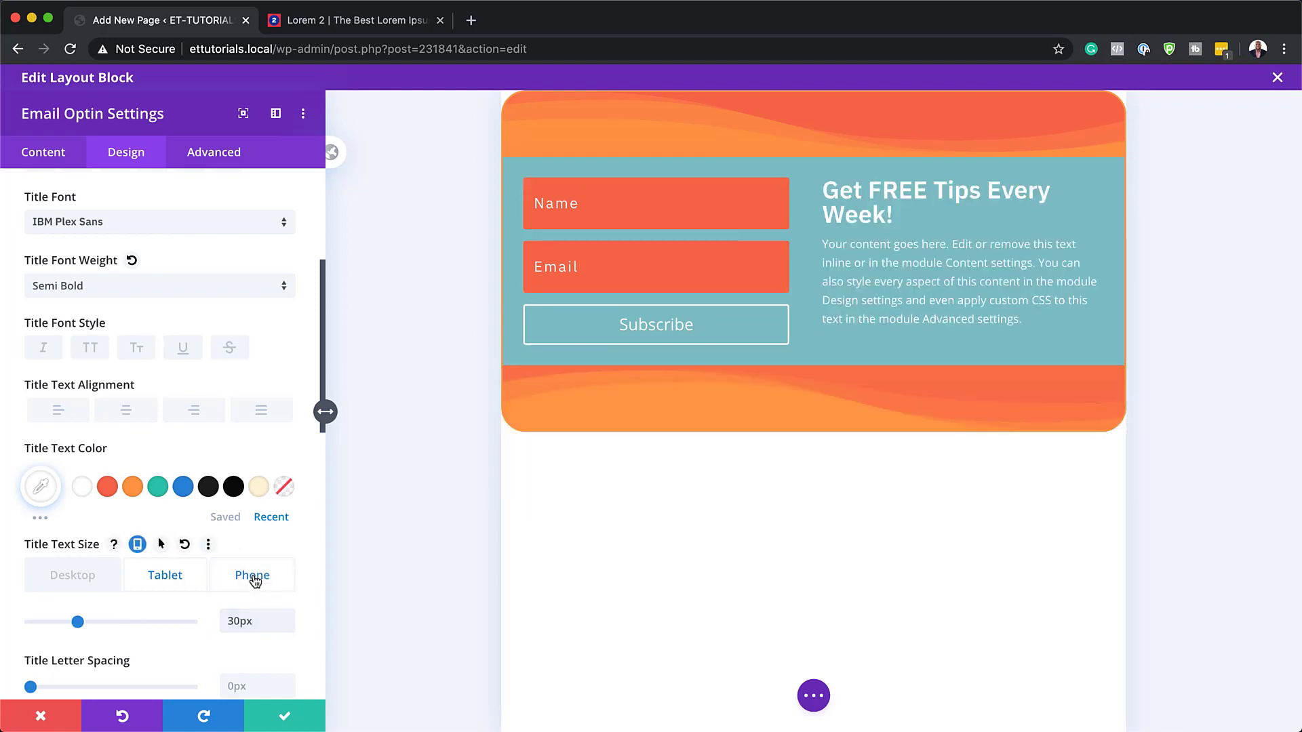
pyautogui.click(252, 577)
pyautogui.click(87, 573)
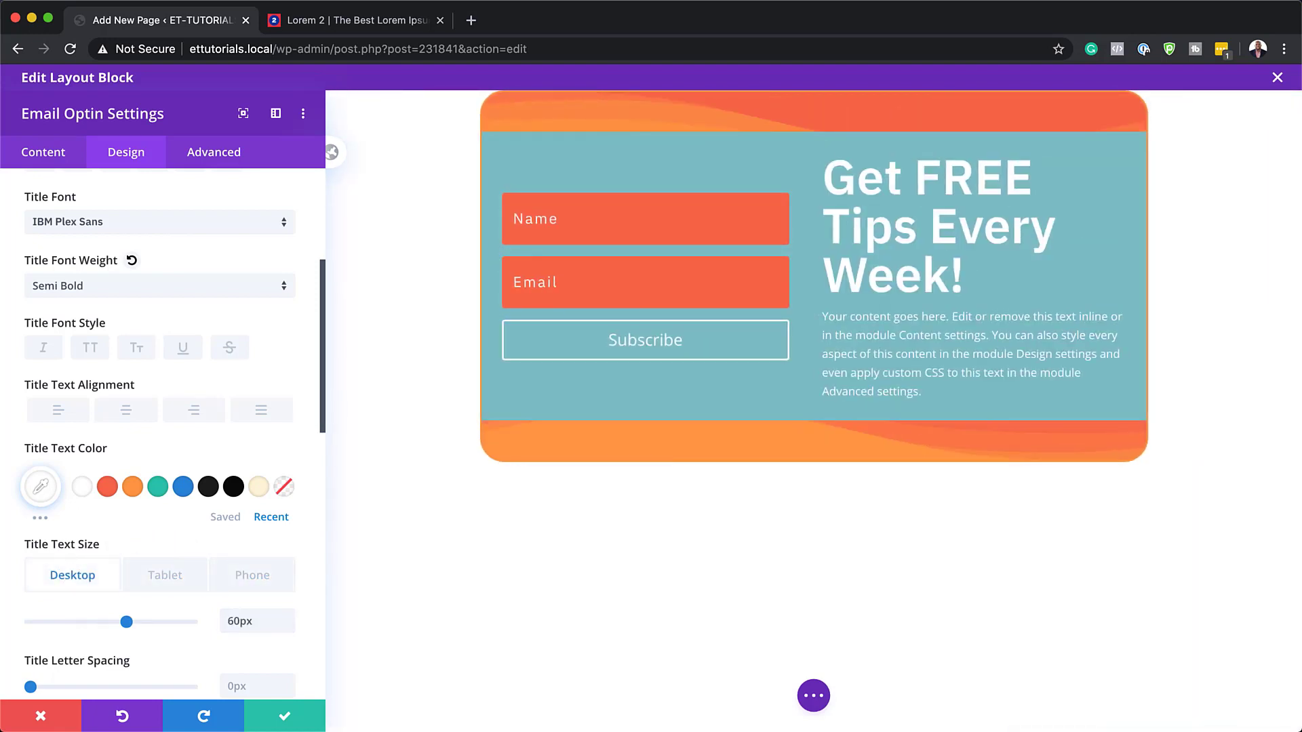
pyautogui.scroll(-3, 273, 538)
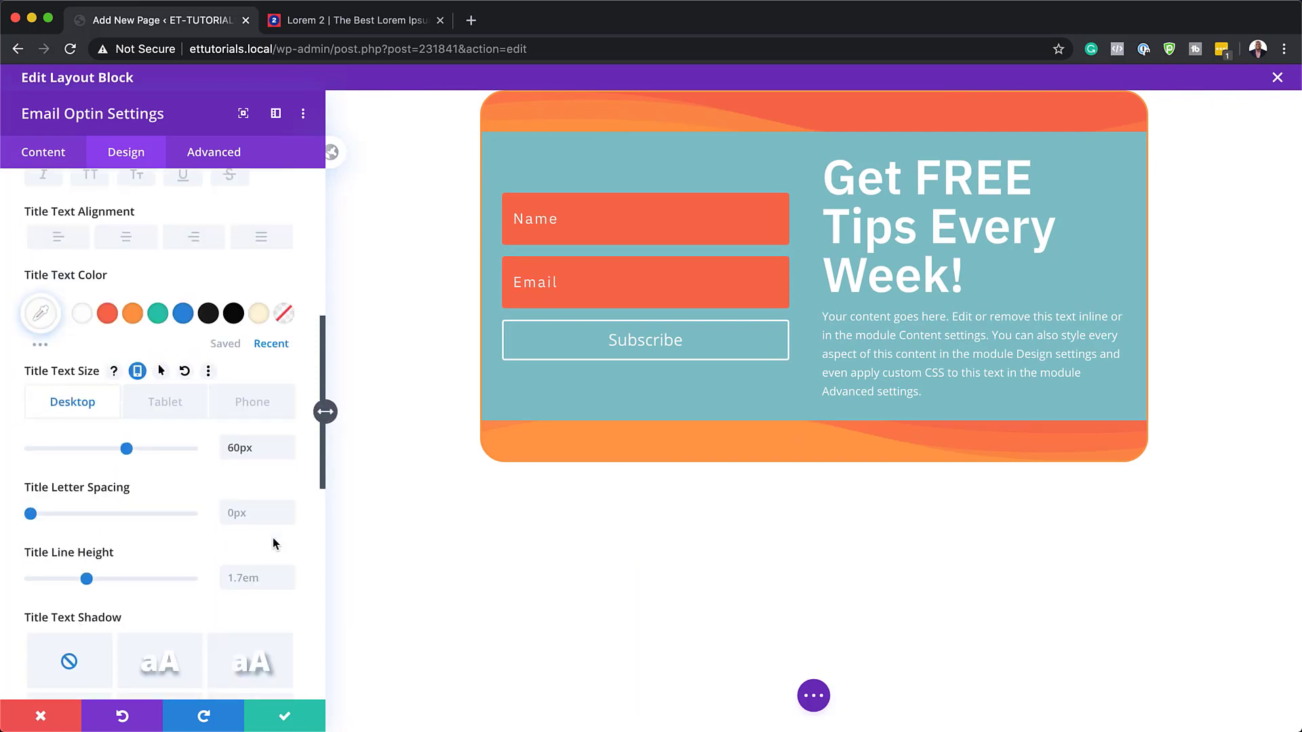
pyautogui.click(287, 581)
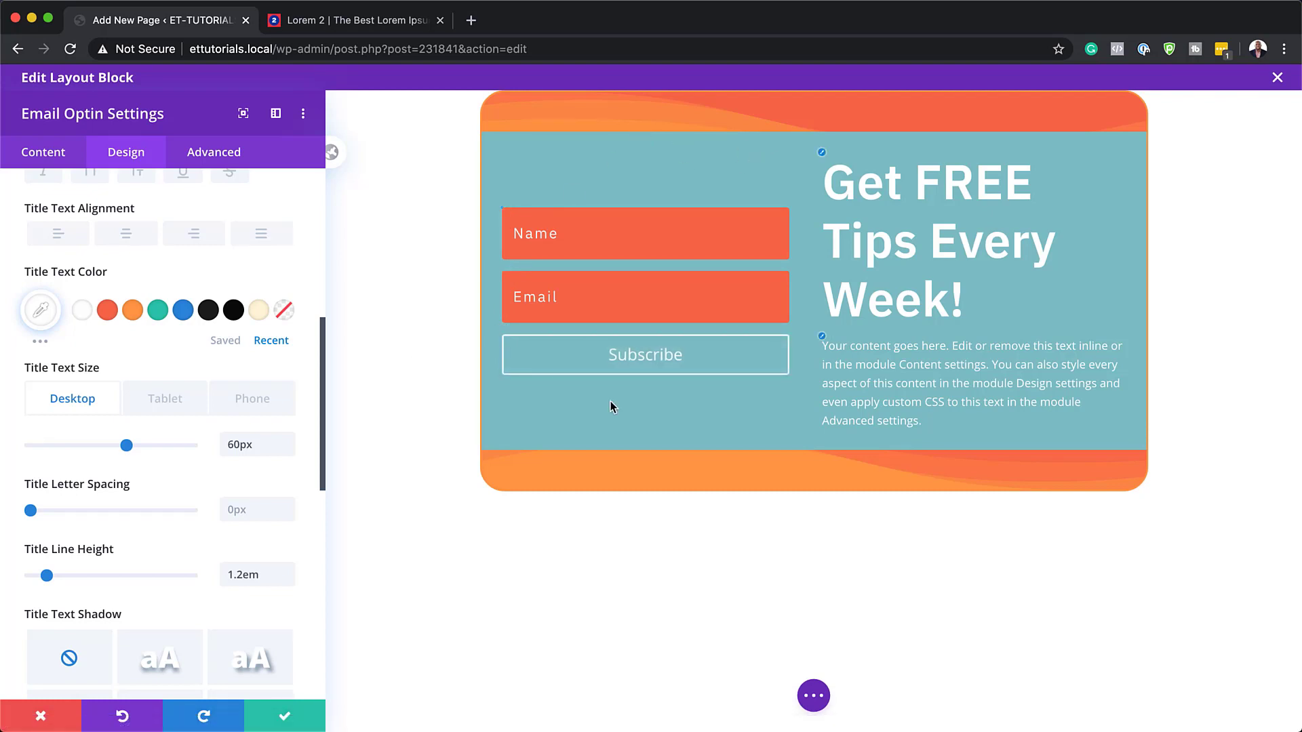
# - Turn off the background color of the email optin module
pyautogui.click(40, 156)
pyautogui.click(87, 522)
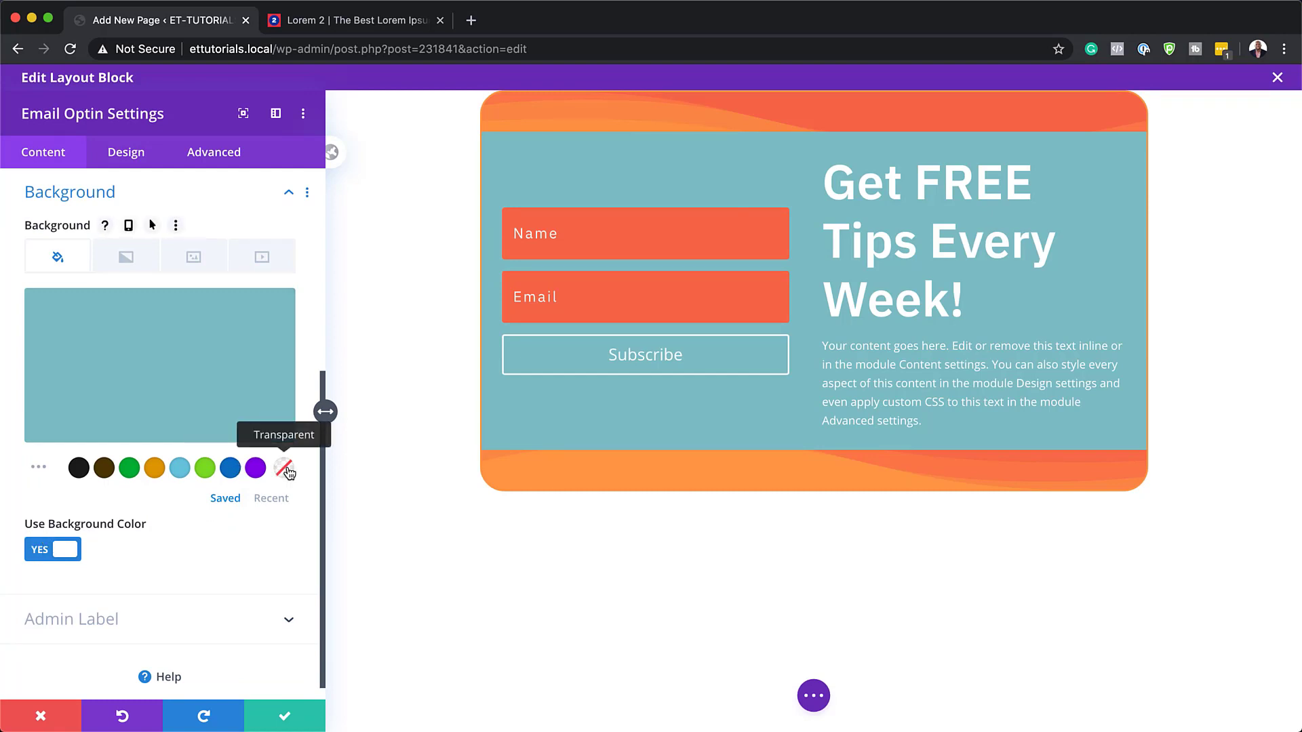
pyautogui.click(40, 551)
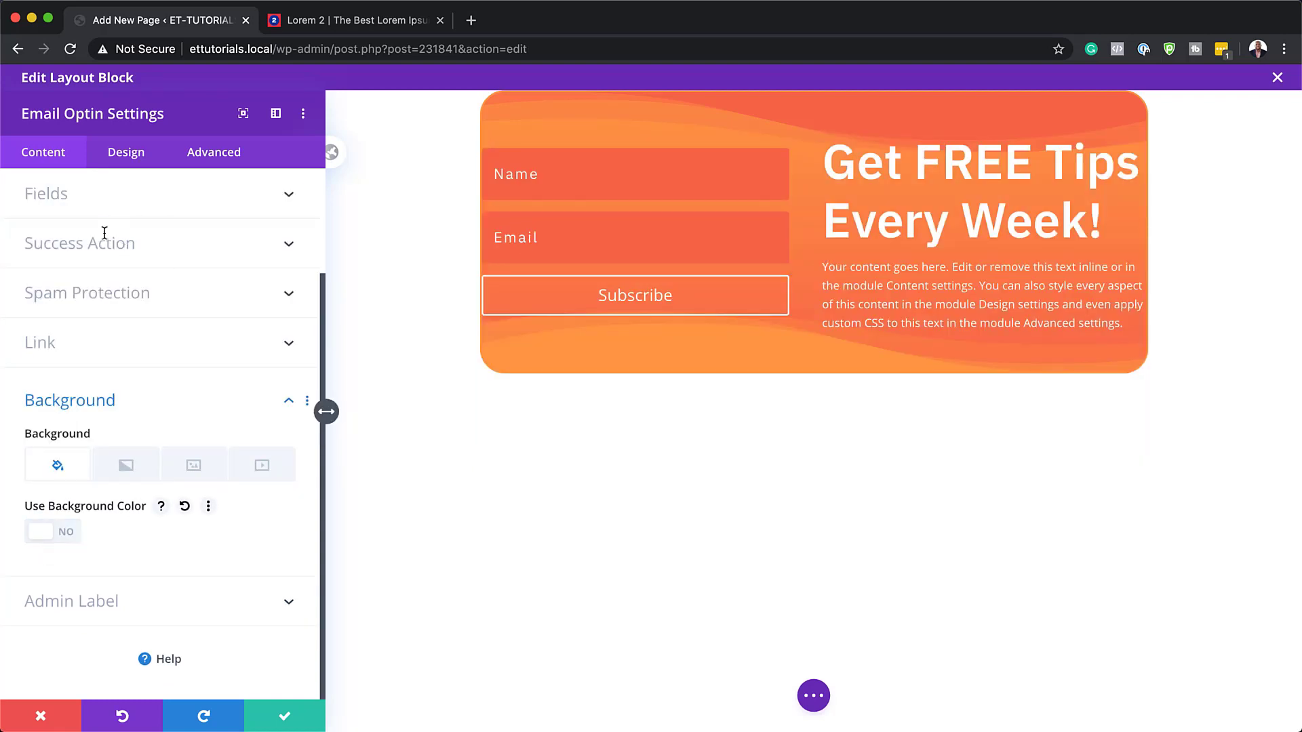
# - Enable custom styles for the optin module's Subscribe button in its design settings
pyautogui.click(127, 153)
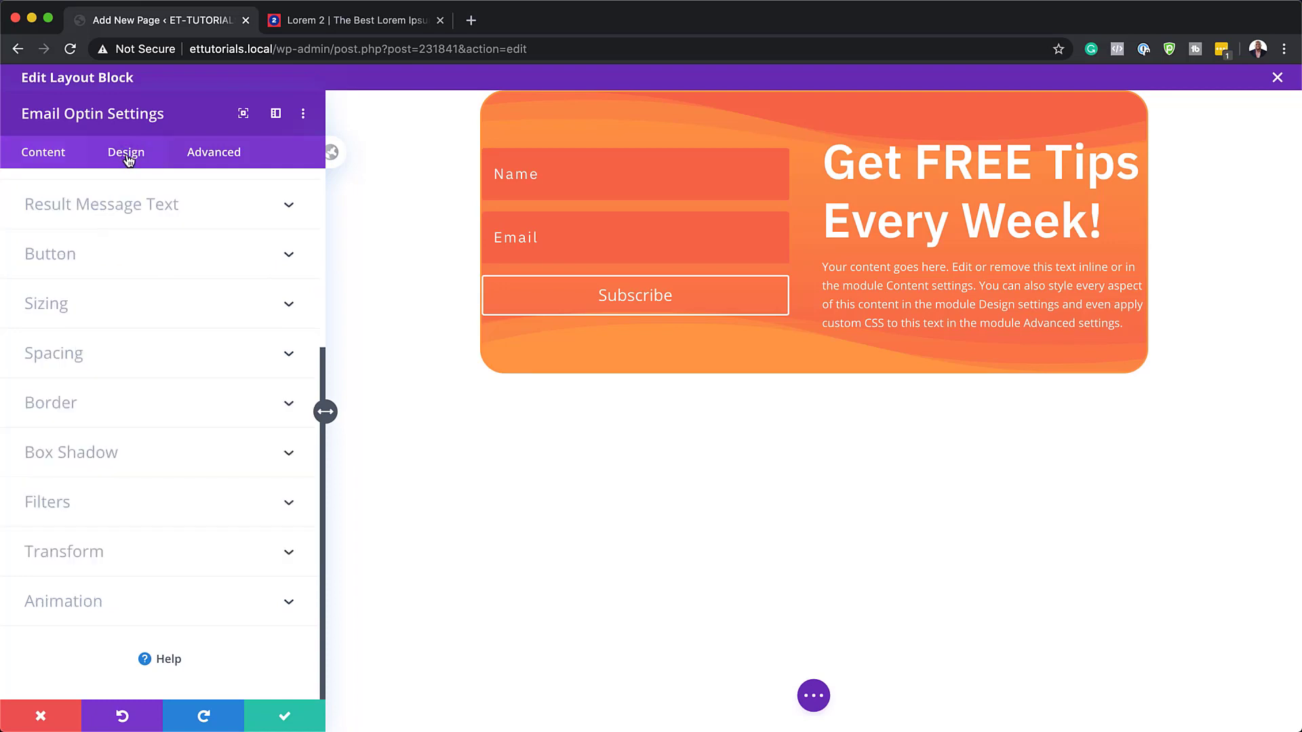
pyautogui.click(486, 277)
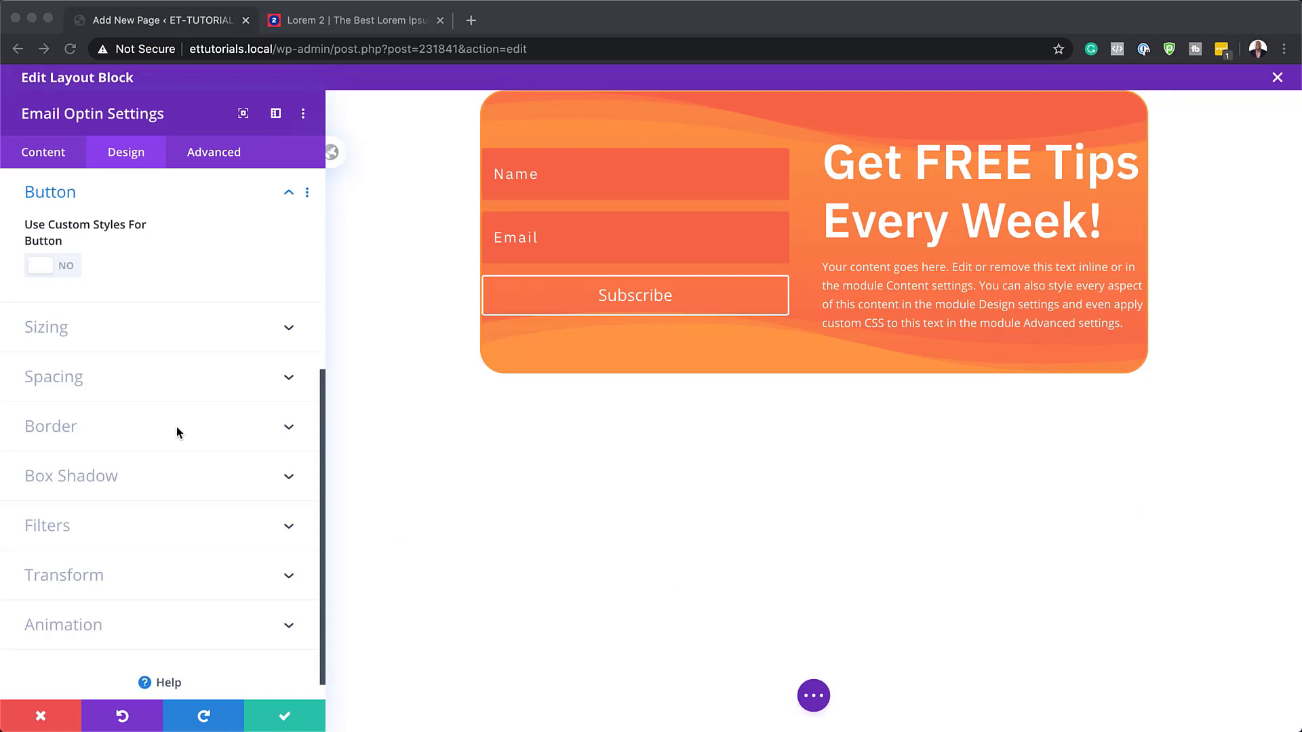
pyautogui.click(68, 267)
pyautogui.click(68, 267)
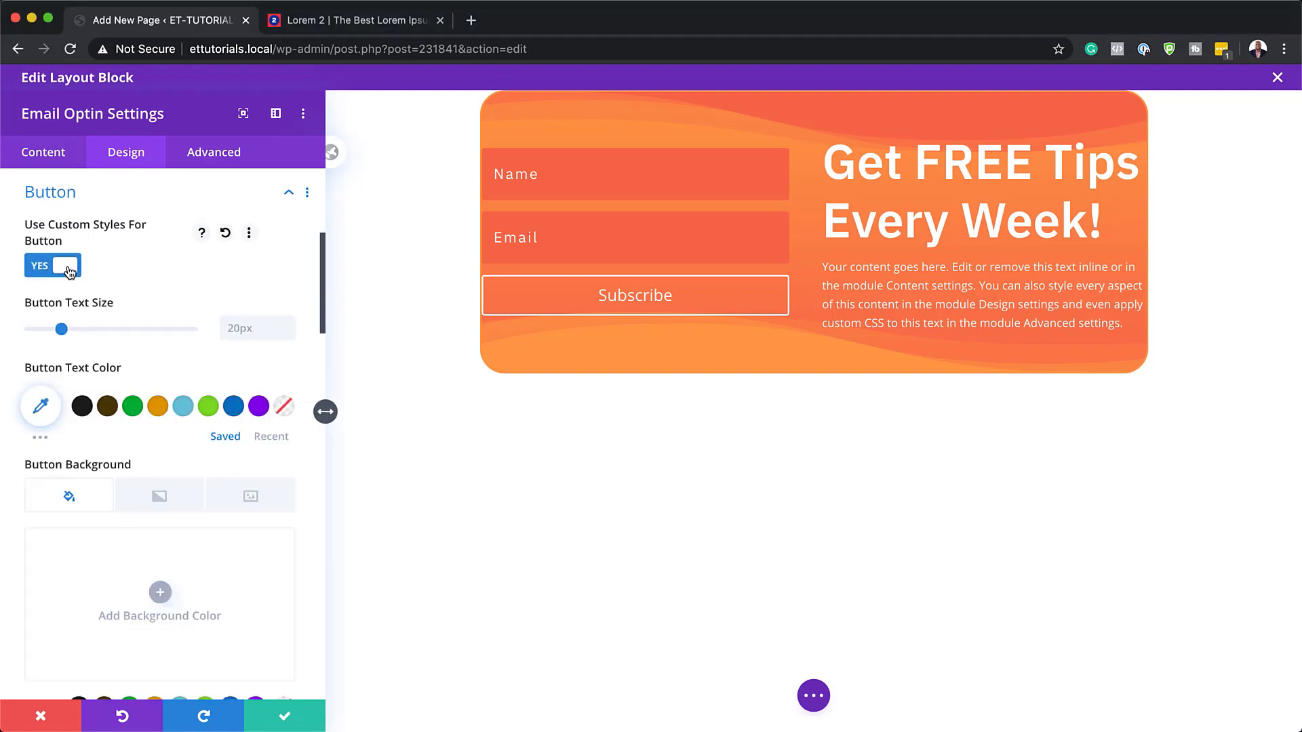
# - Set the button background gradient's first color to #ff9945 and its second to white, #ffffff, from the recently used colors
pyautogui.scroll(-3, 195, 577)
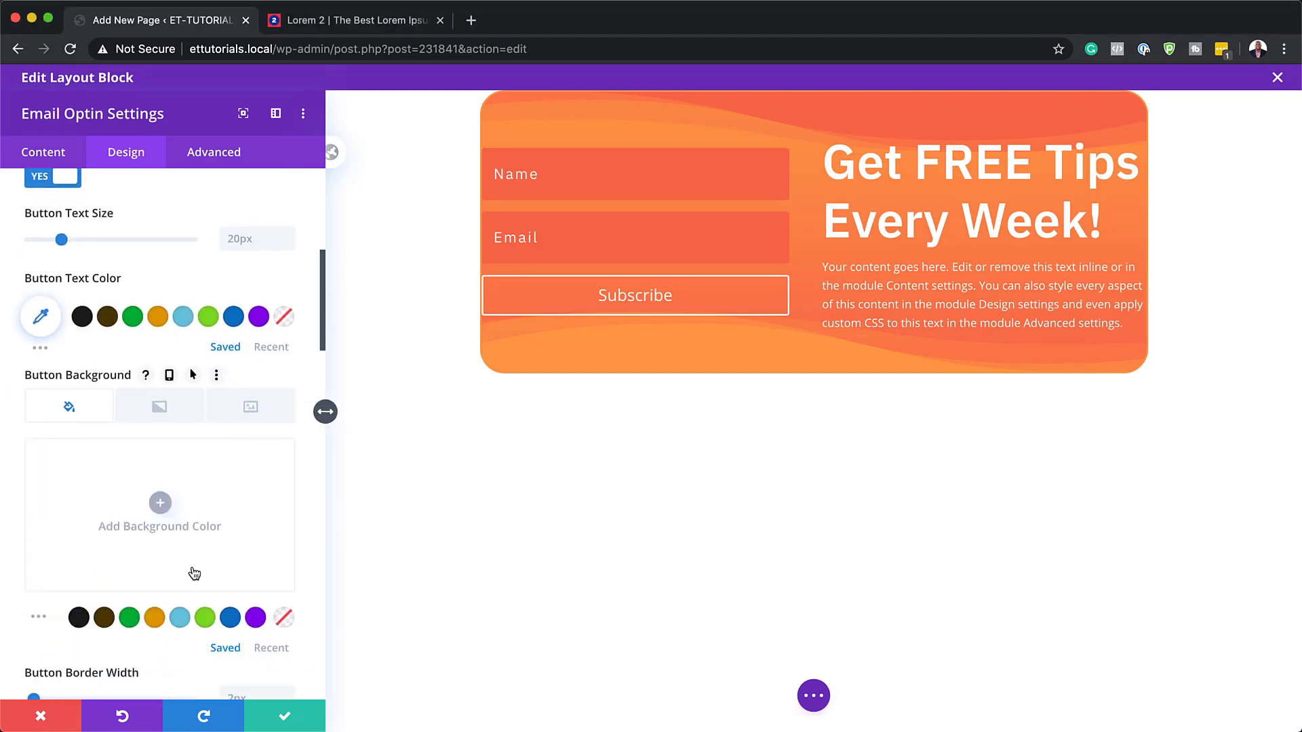
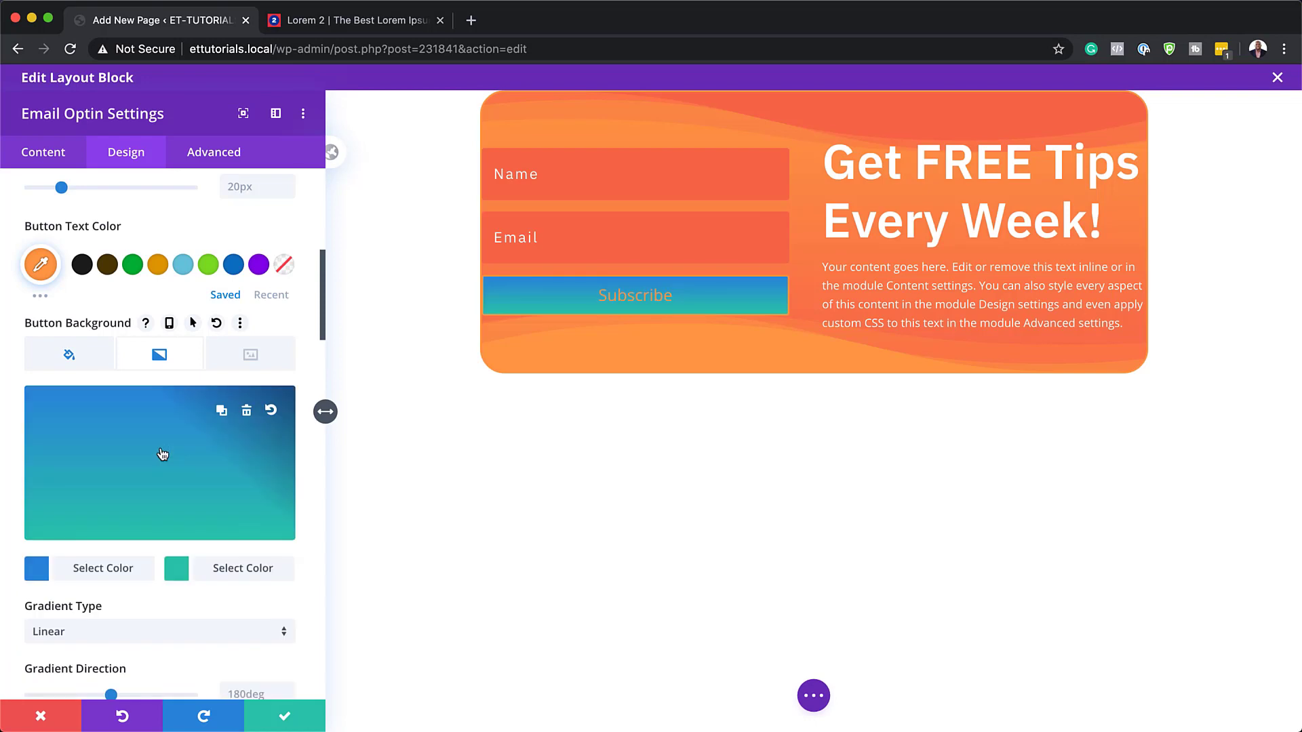
pyautogui.click(38, 570)
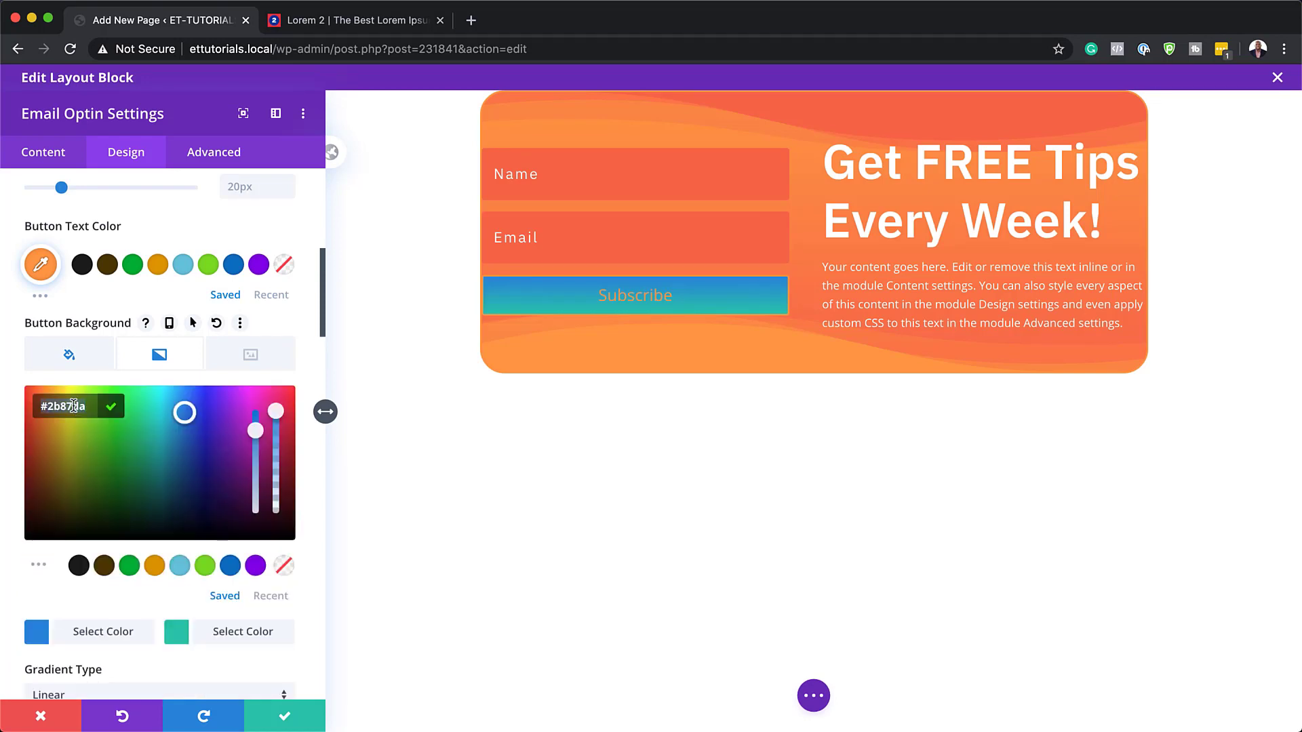
pyautogui.write('#ff9945')
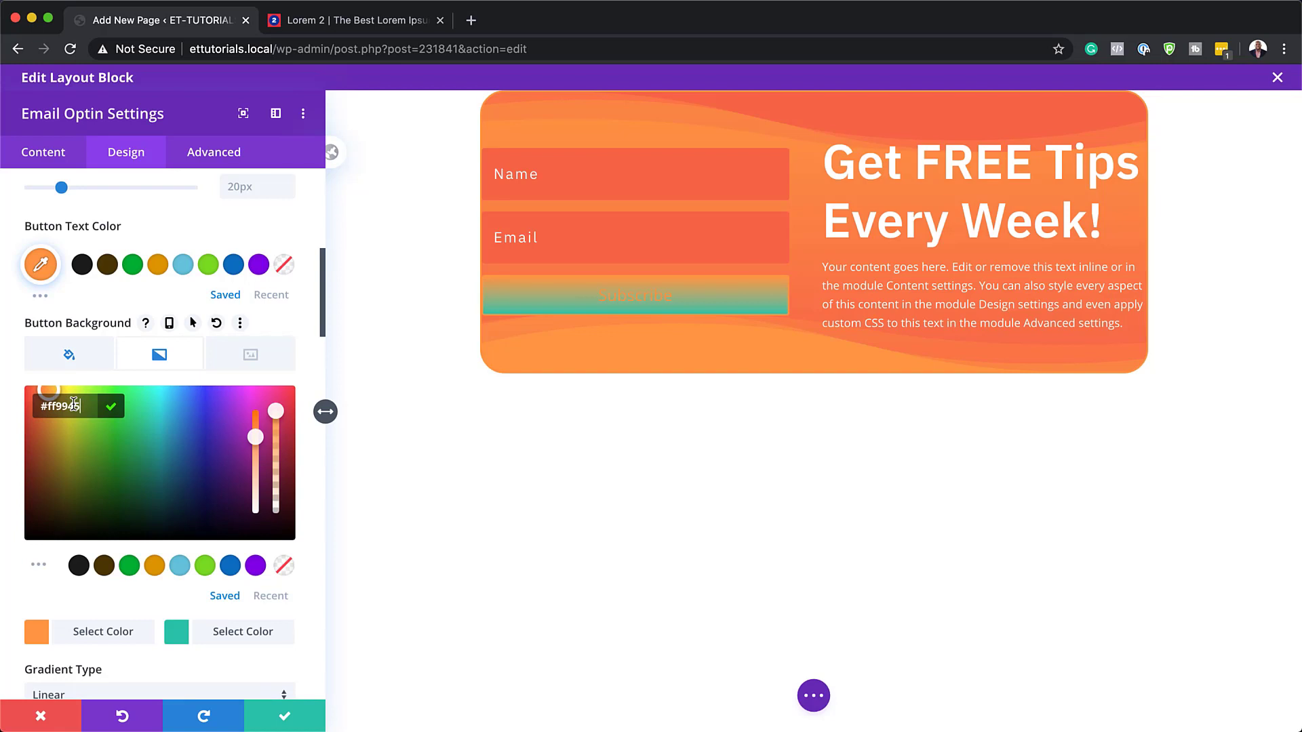
pyautogui.click(183, 637)
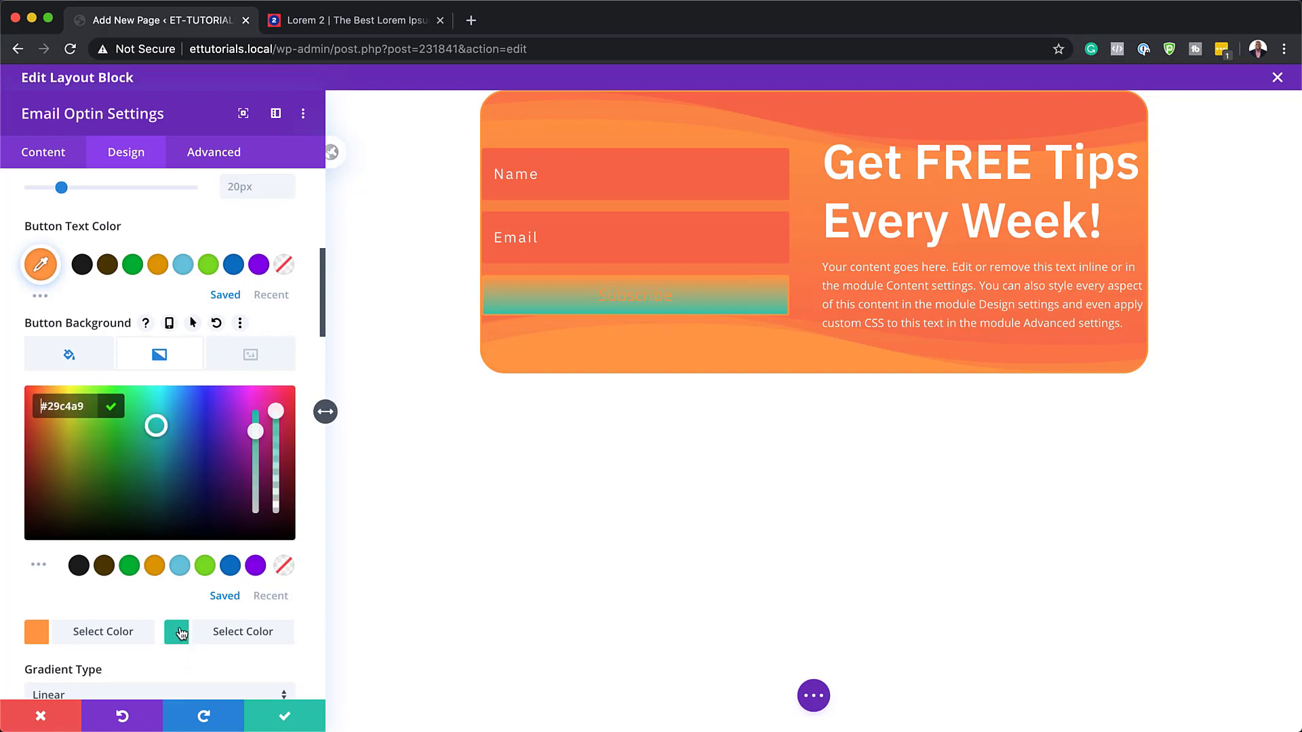
pyautogui.click(178, 634)
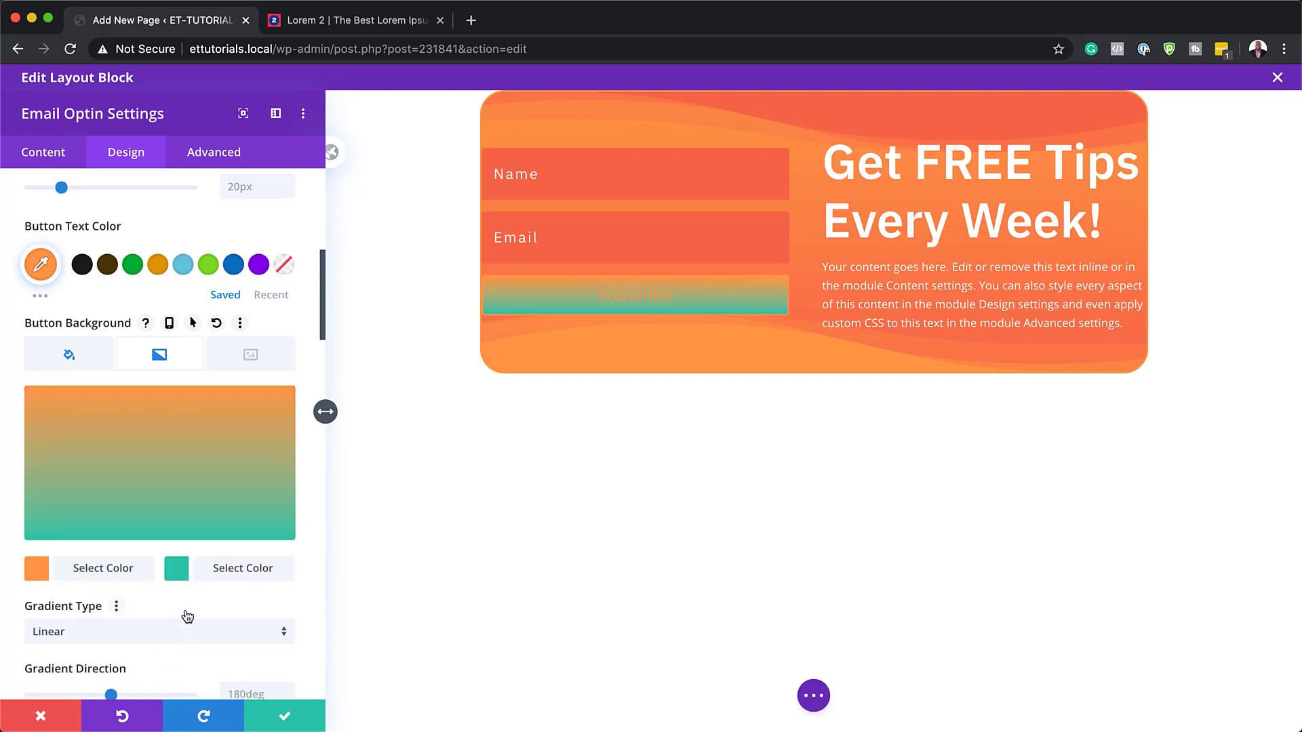
pyautogui.click(177, 575)
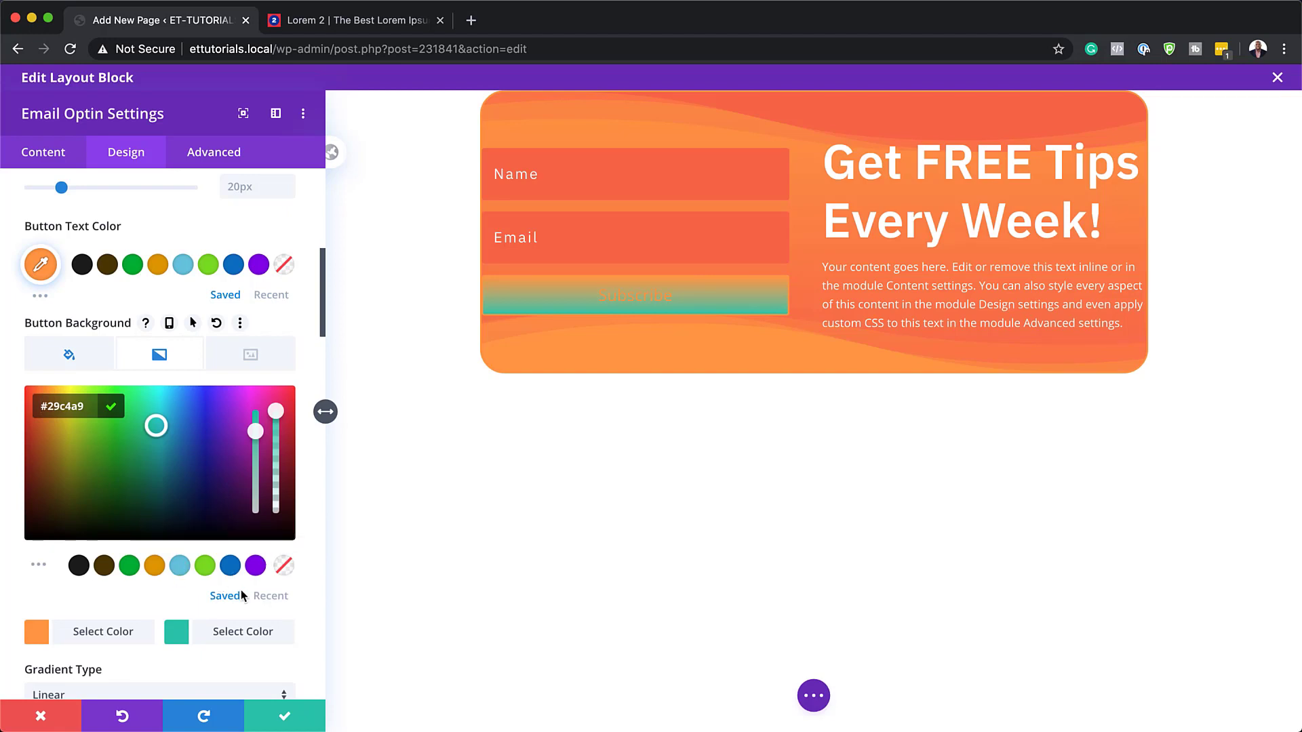
pyautogui.click(271, 596)
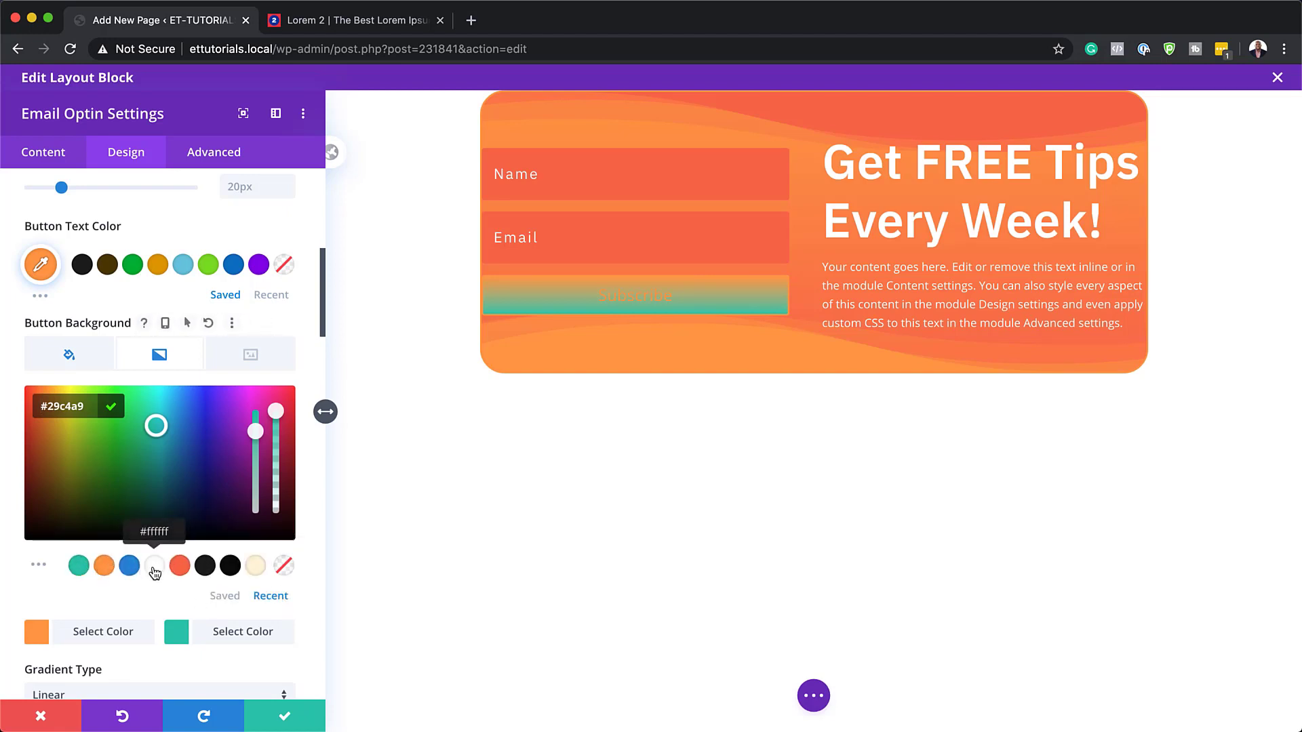
pyautogui.click(155, 567)
# - Set the button background gradient's direction to 90deg and its end position to 34%
pyautogui.scroll(-5, 226, 607)
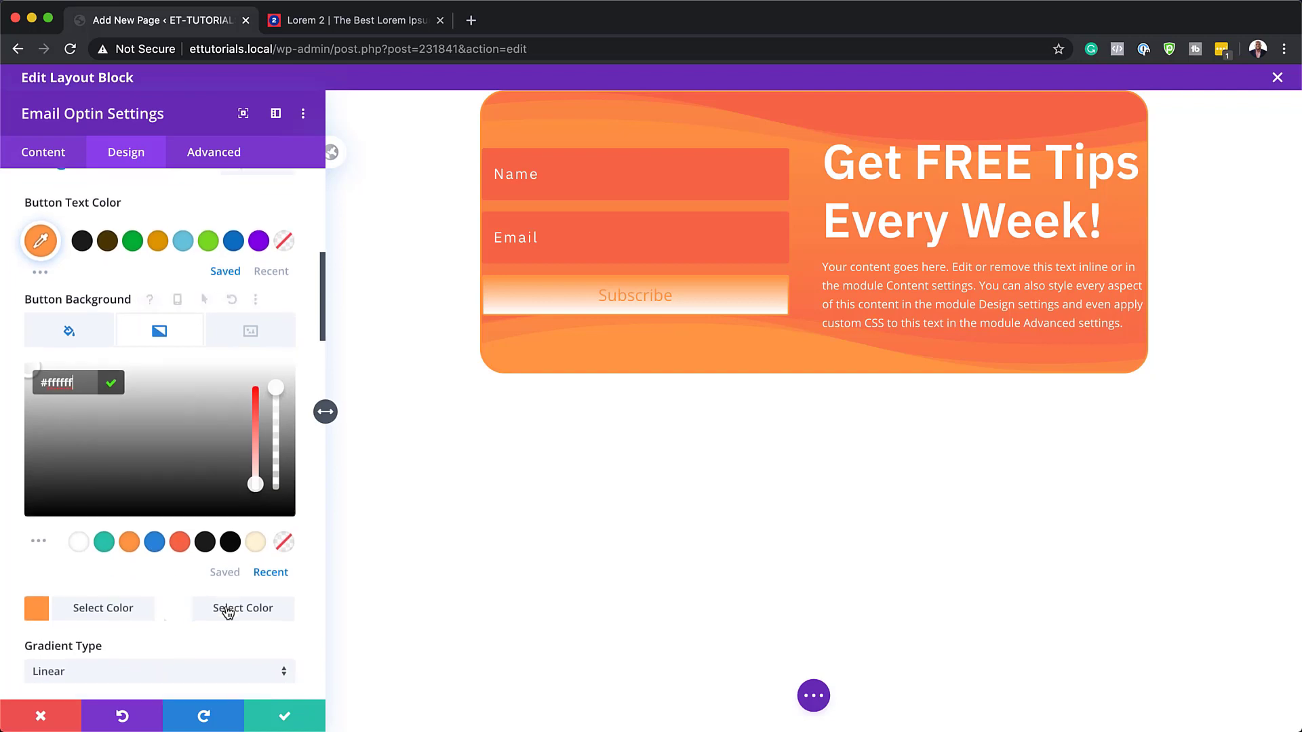
pyautogui.doubleClick(255, 537)
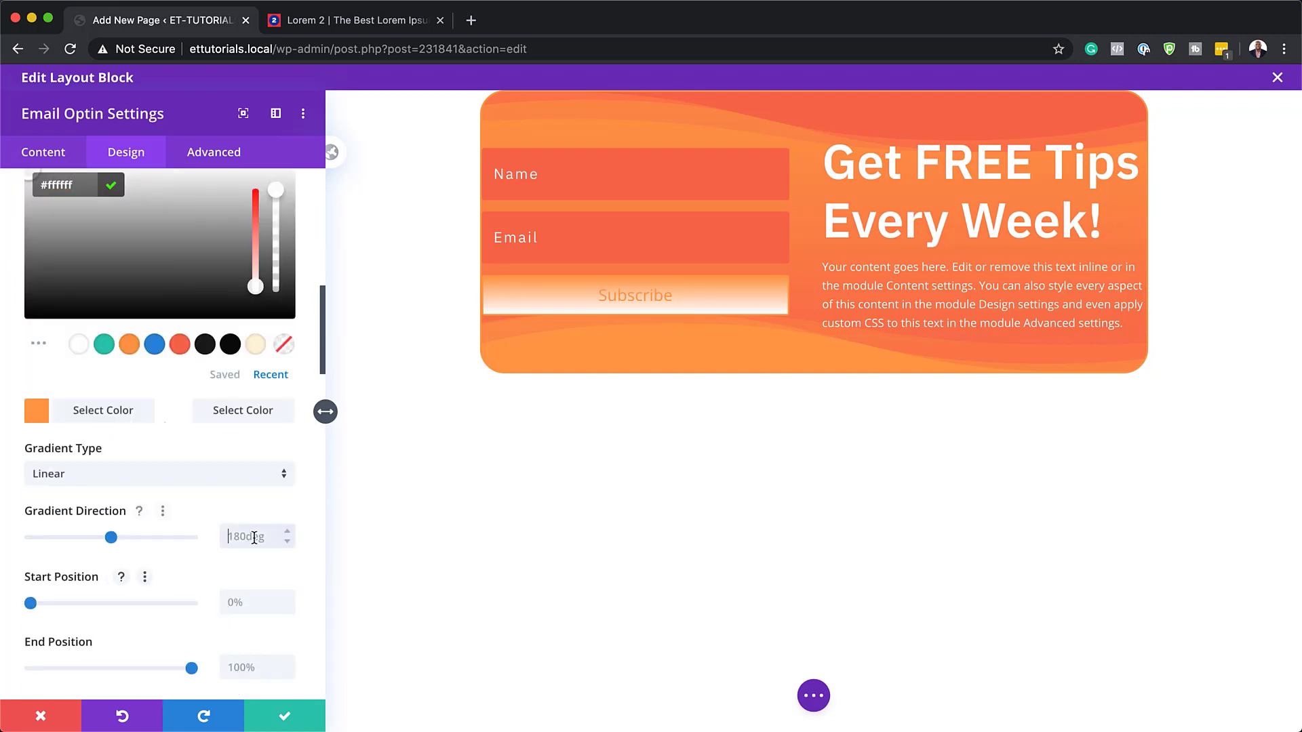
pyautogui.write('90deg')
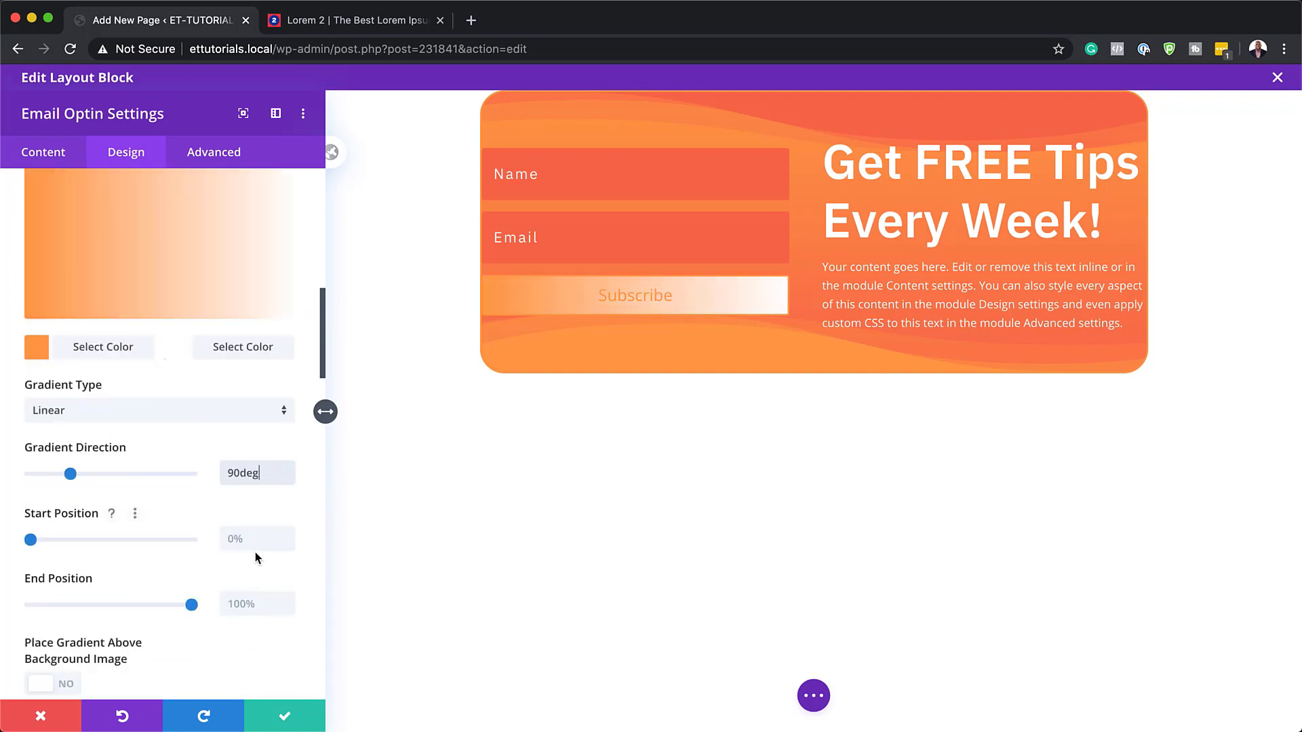
pyautogui.click(250, 604)
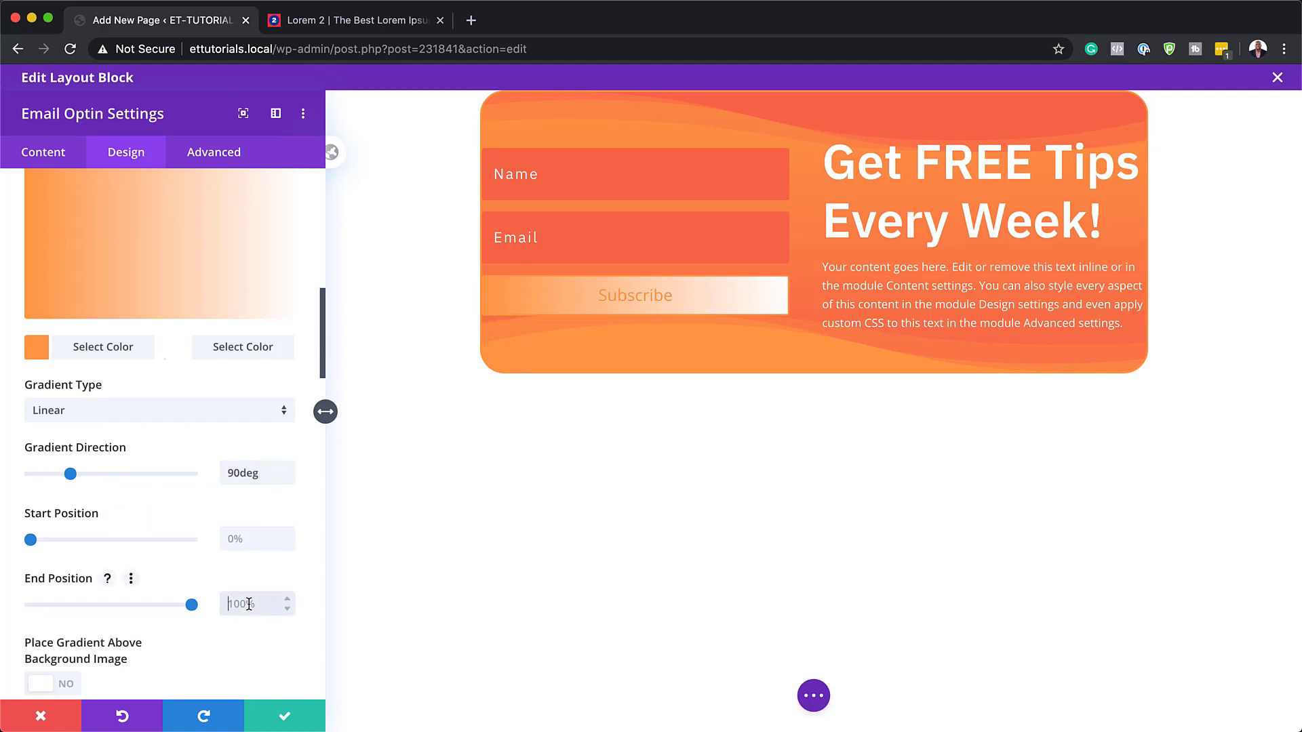
pyautogui.write('34')
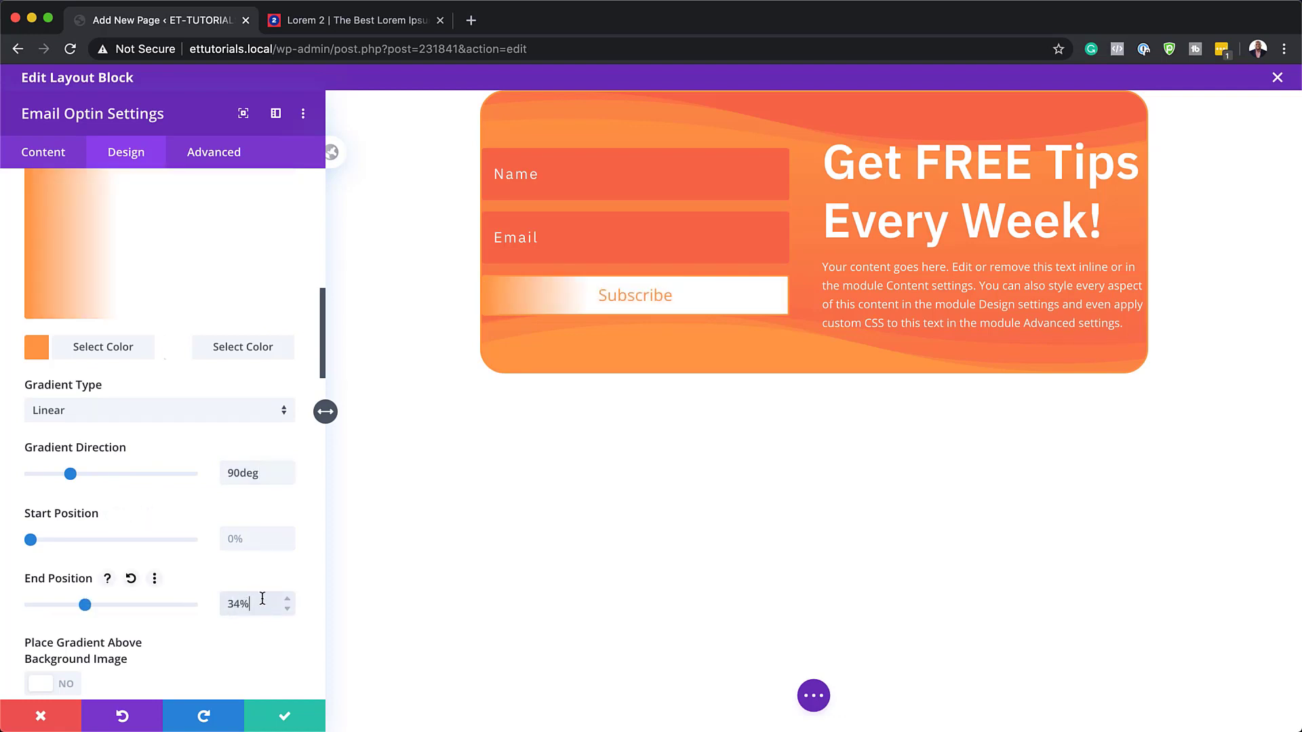
# - Set the Subscribe button's border width to 0px
pyautogui.scroll(-3, 261, 590)
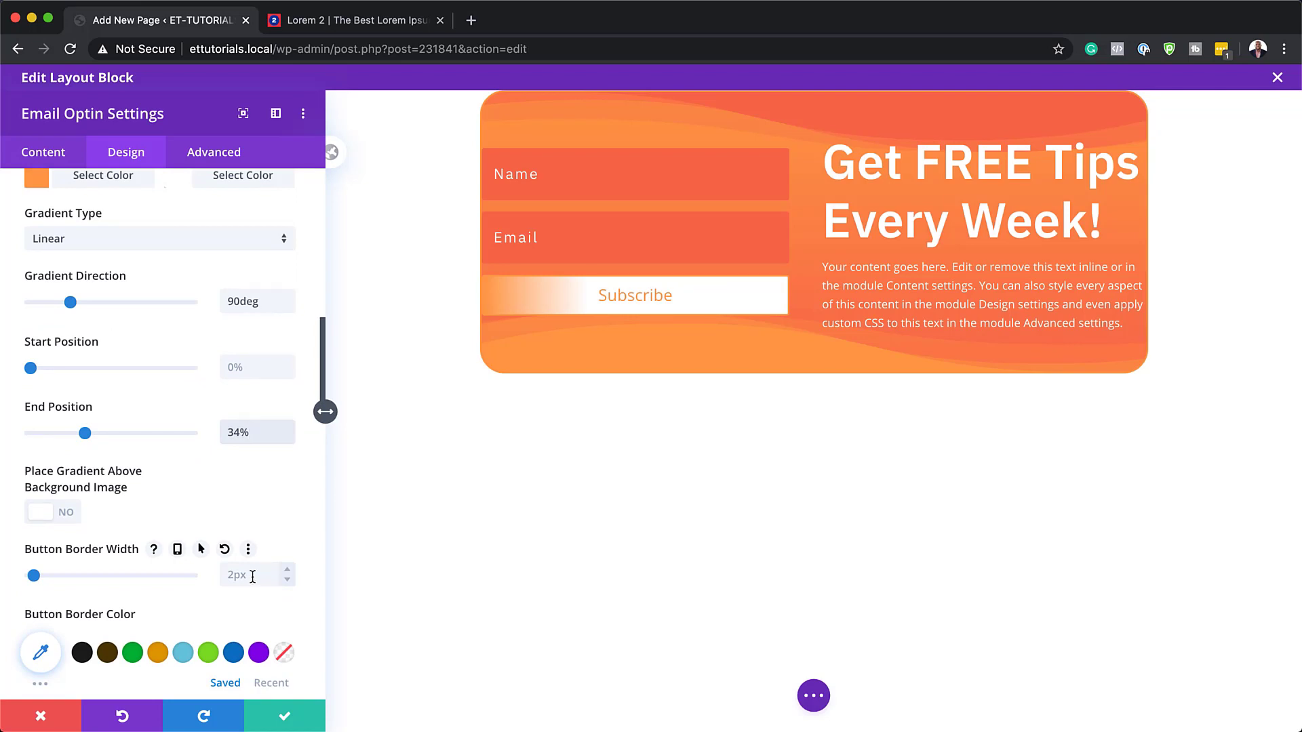
pyautogui.click(251, 575)
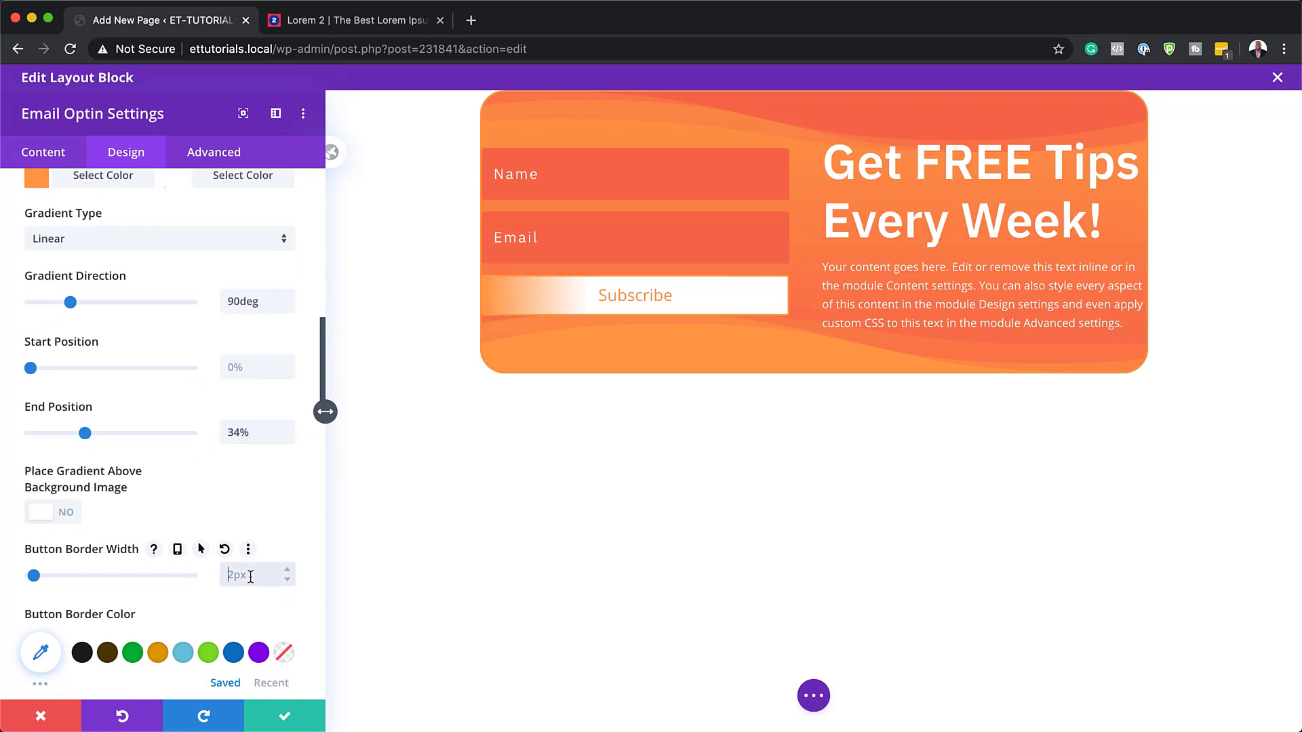
pyautogui.write('0px')
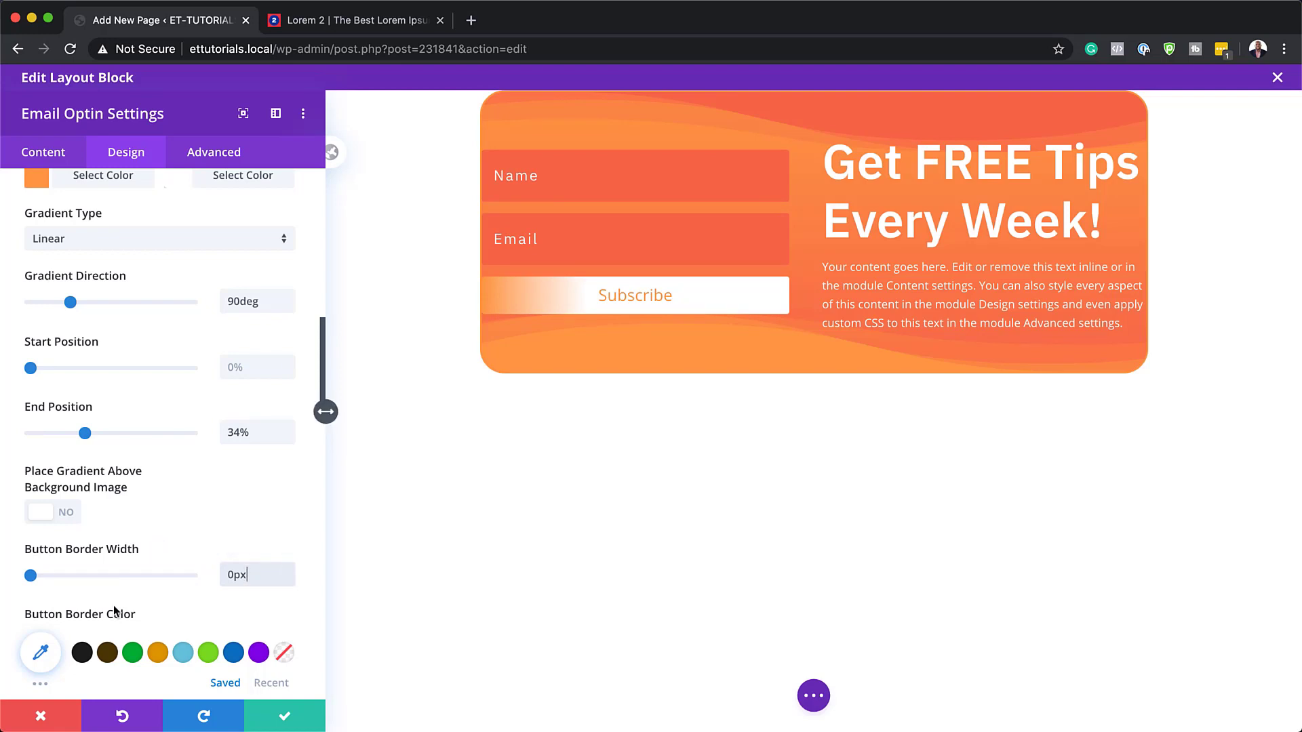
# - Set the button's font to IBM Plex Sans with a Bold weight and an uppercase font style
pyautogui.scroll(-3, 178, 682)
pyautogui.scroll(-2, 180, 583)
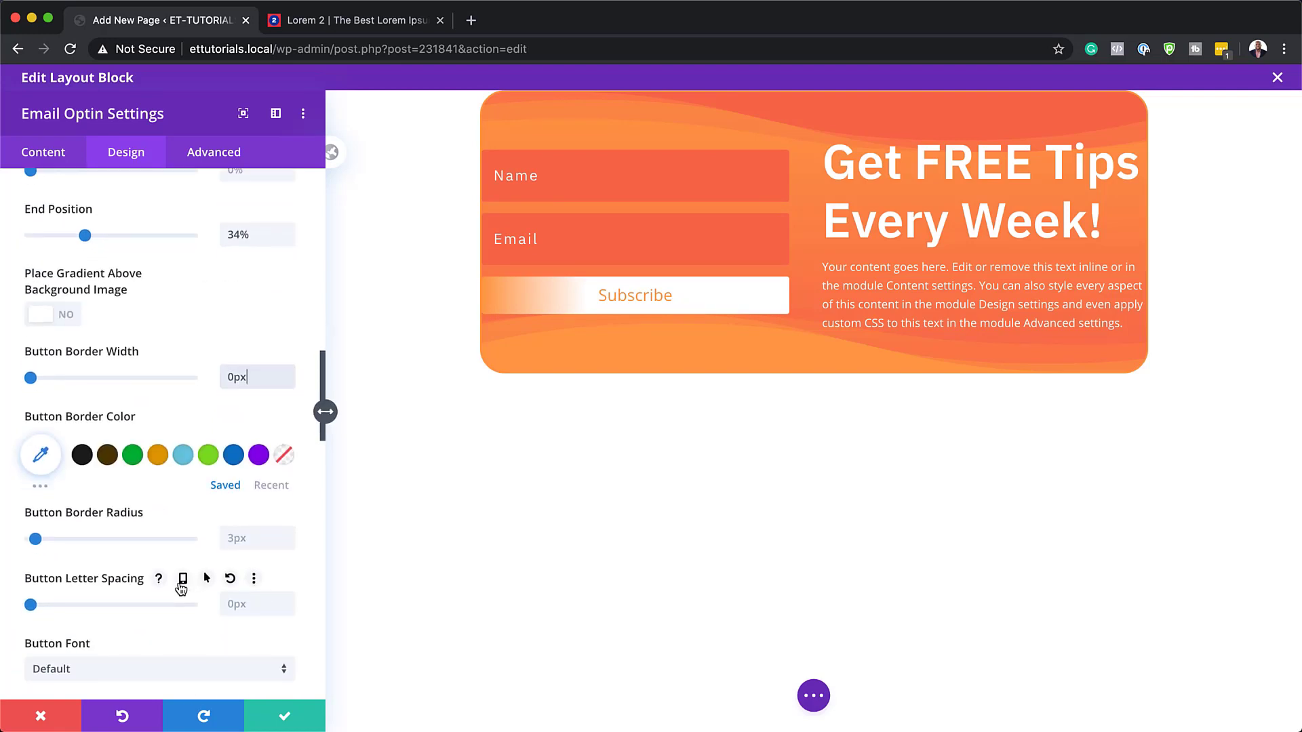
pyautogui.click(170, 572)
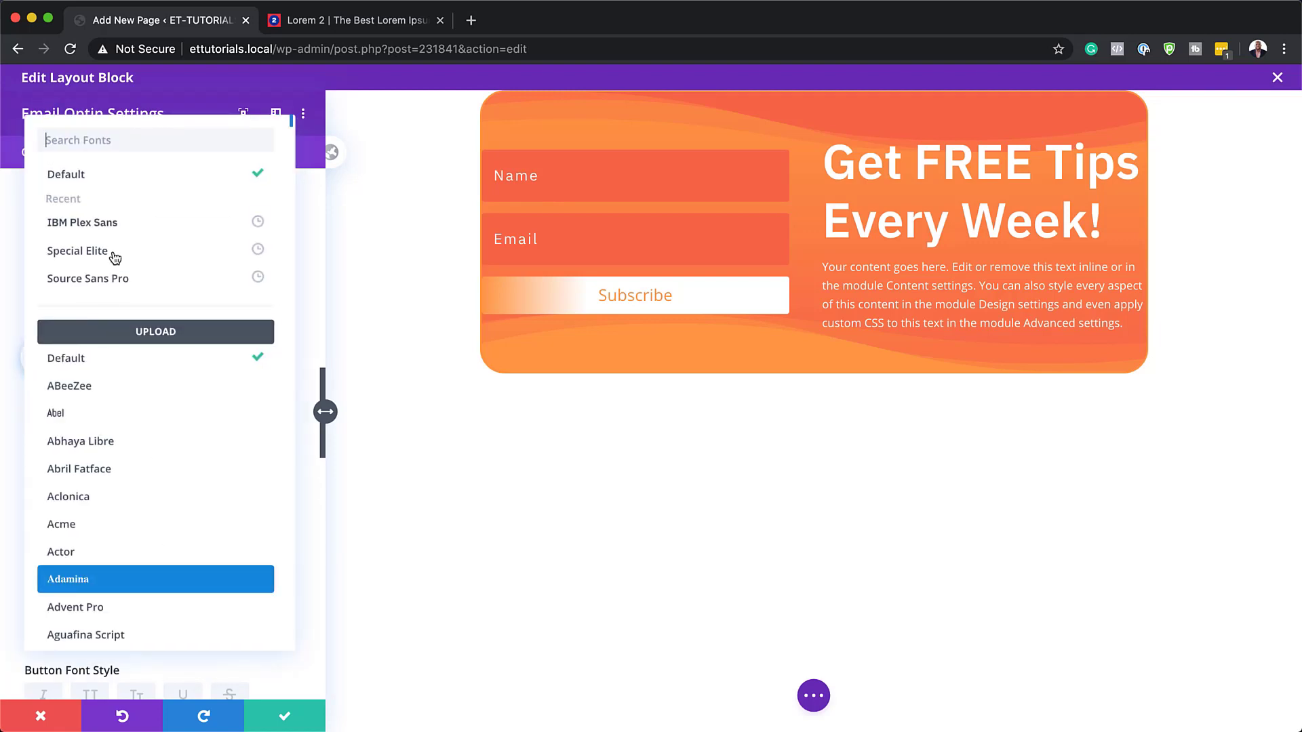
pyautogui.click(119, 231)
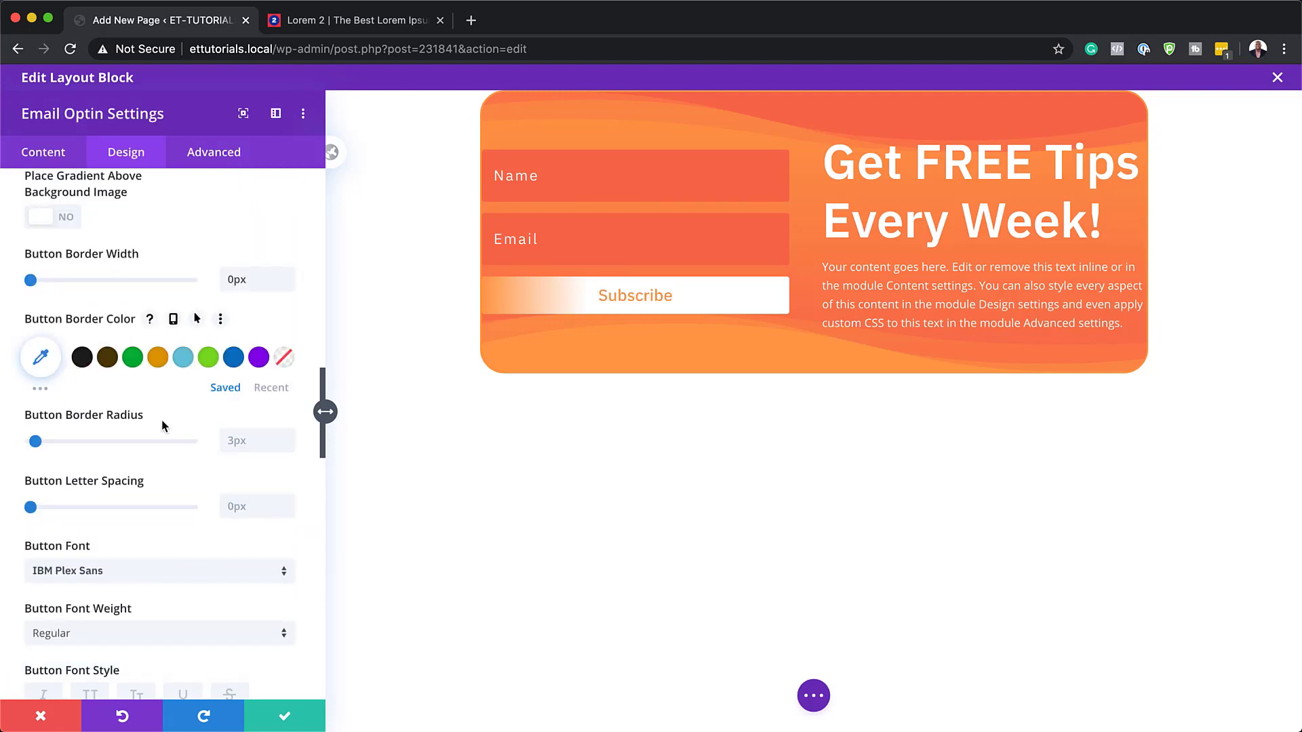
pyautogui.scroll(-2, 143, 541)
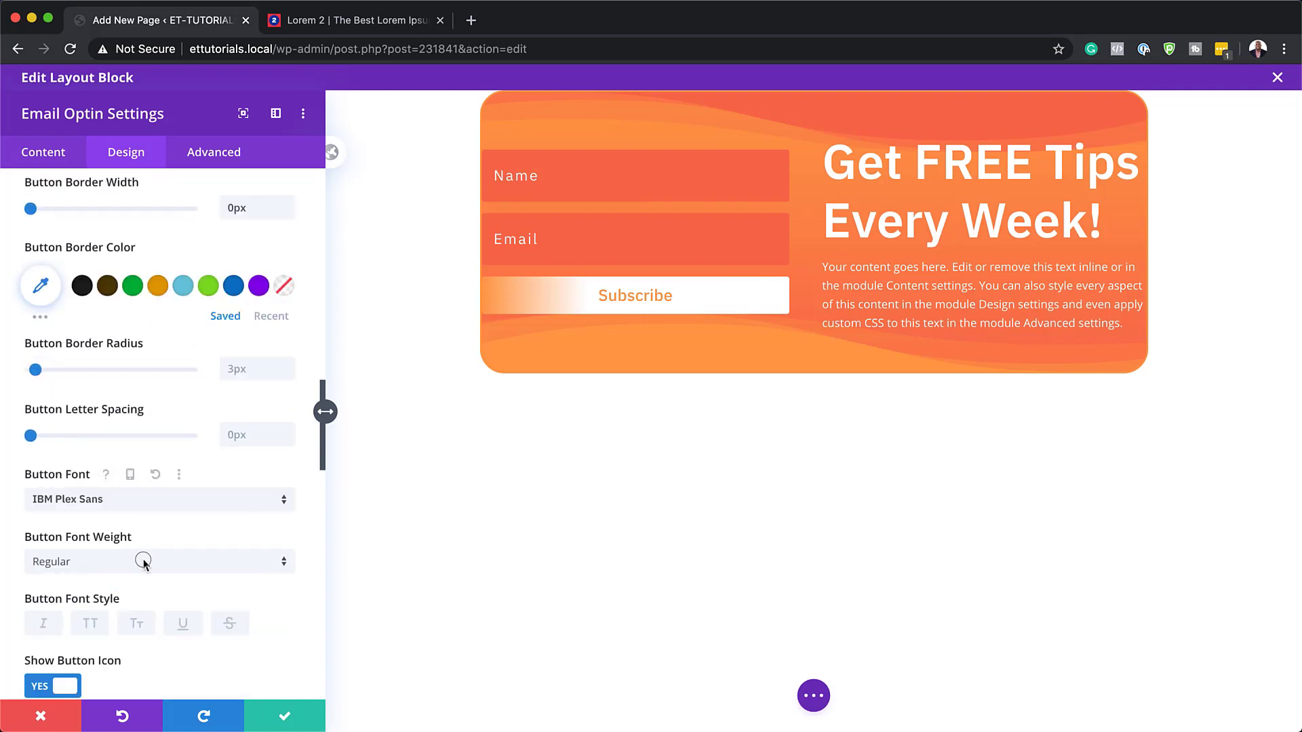
pyautogui.click(145, 561)
pyautogui.click(137, 622)
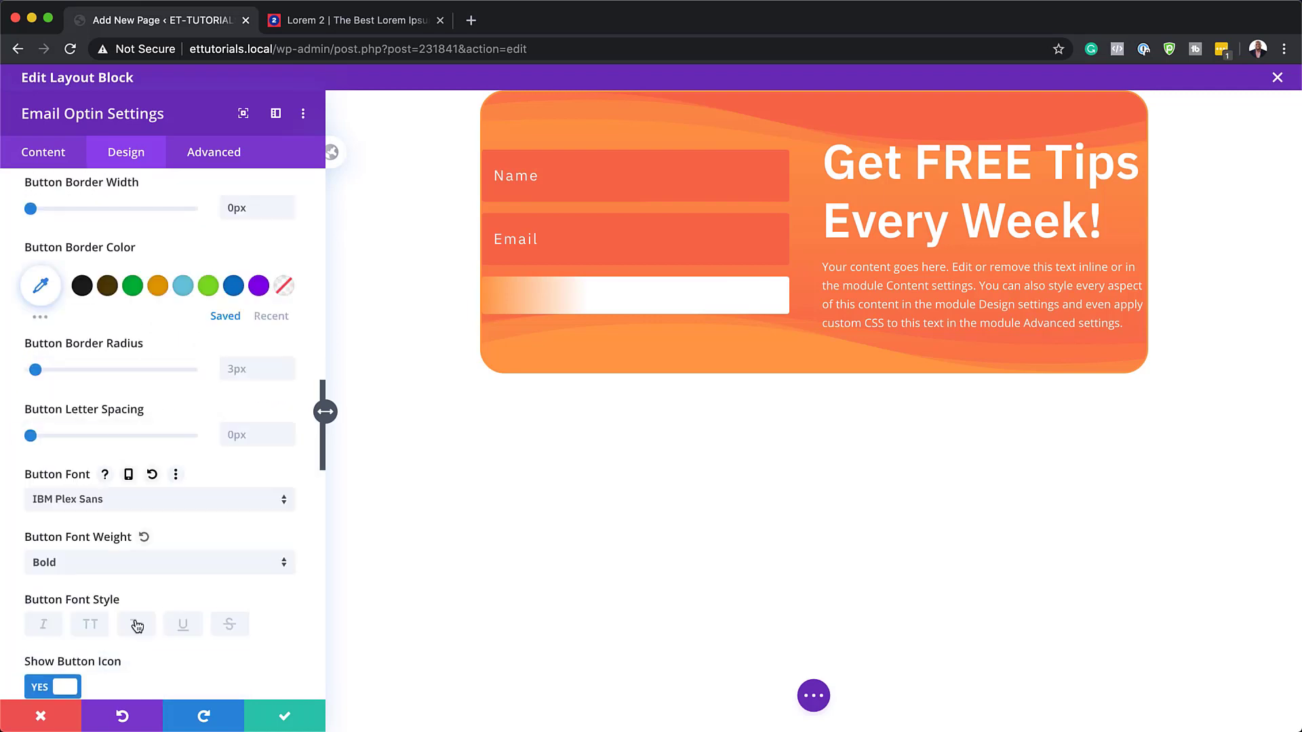
pyautogui.scroll(-1, 136, 625)
pyautogui.click(91, 595)
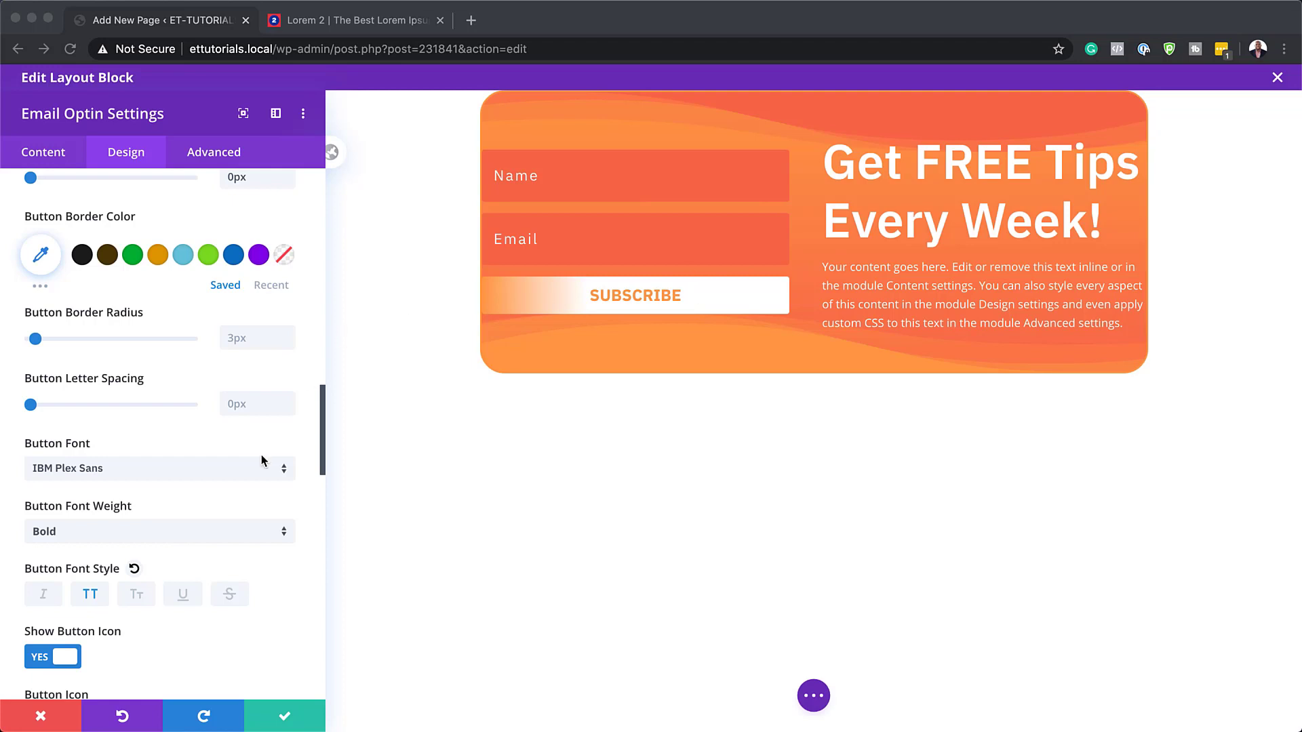
# - Set the Subscribe button's top and bottom padding to 15px, linking the two values
pyautogui.scroll(-5, 124, 601)
pyautogui.scroll(-10, 124, 598)
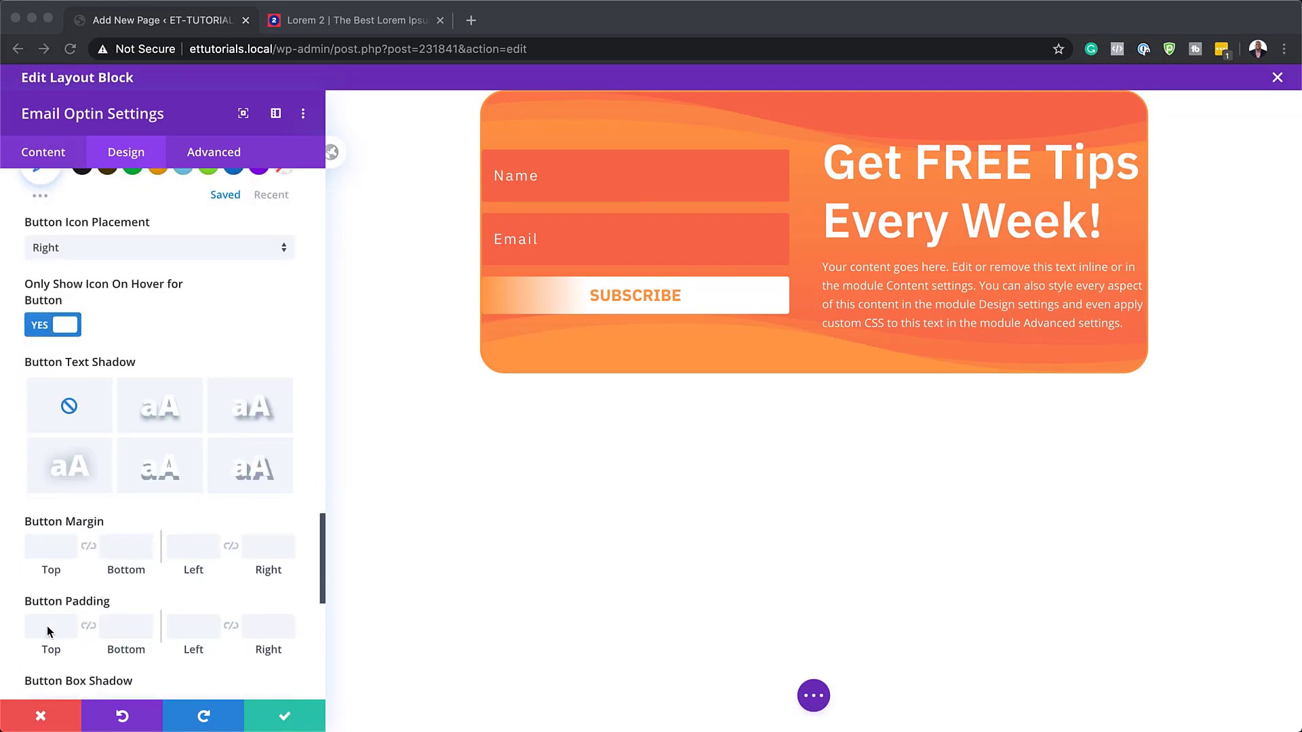
pyautogui.scroll(-1, 48, 631)
pyautogui.click(49, 605)
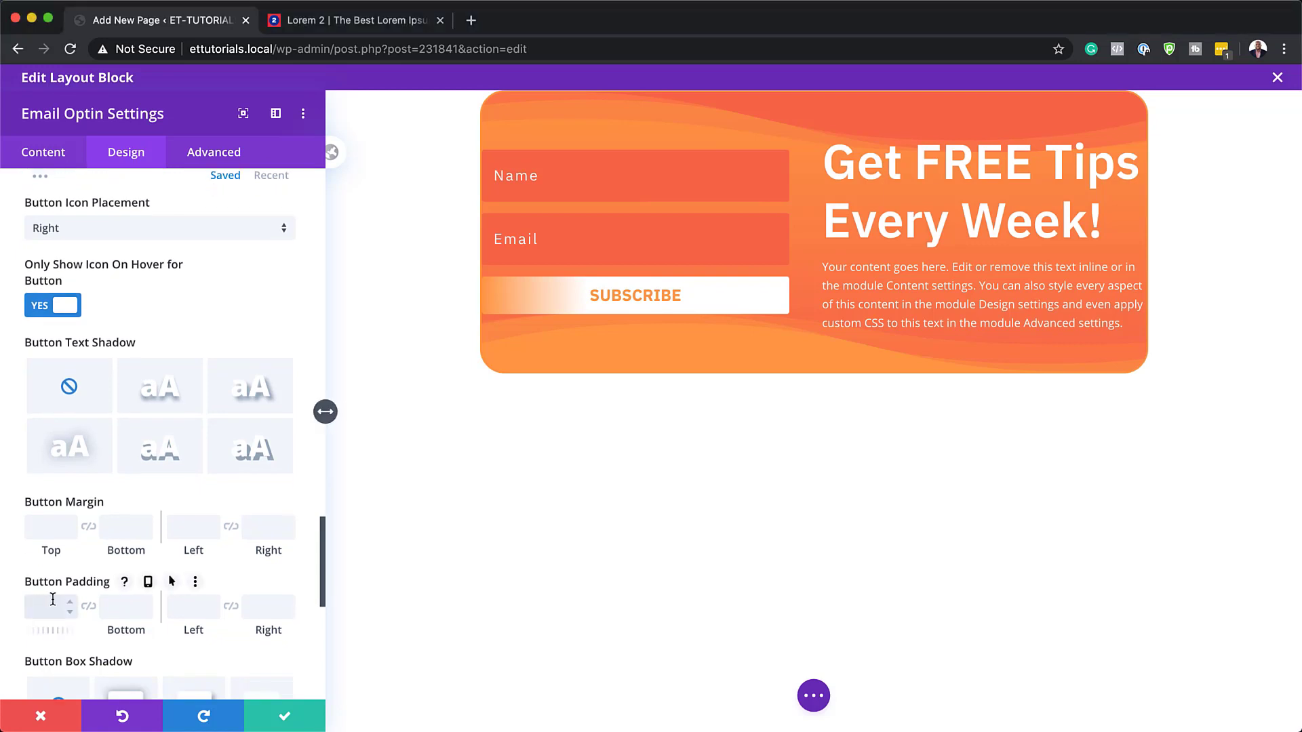
pyautogui.write('15px')
pyautogui.click(88, 607)
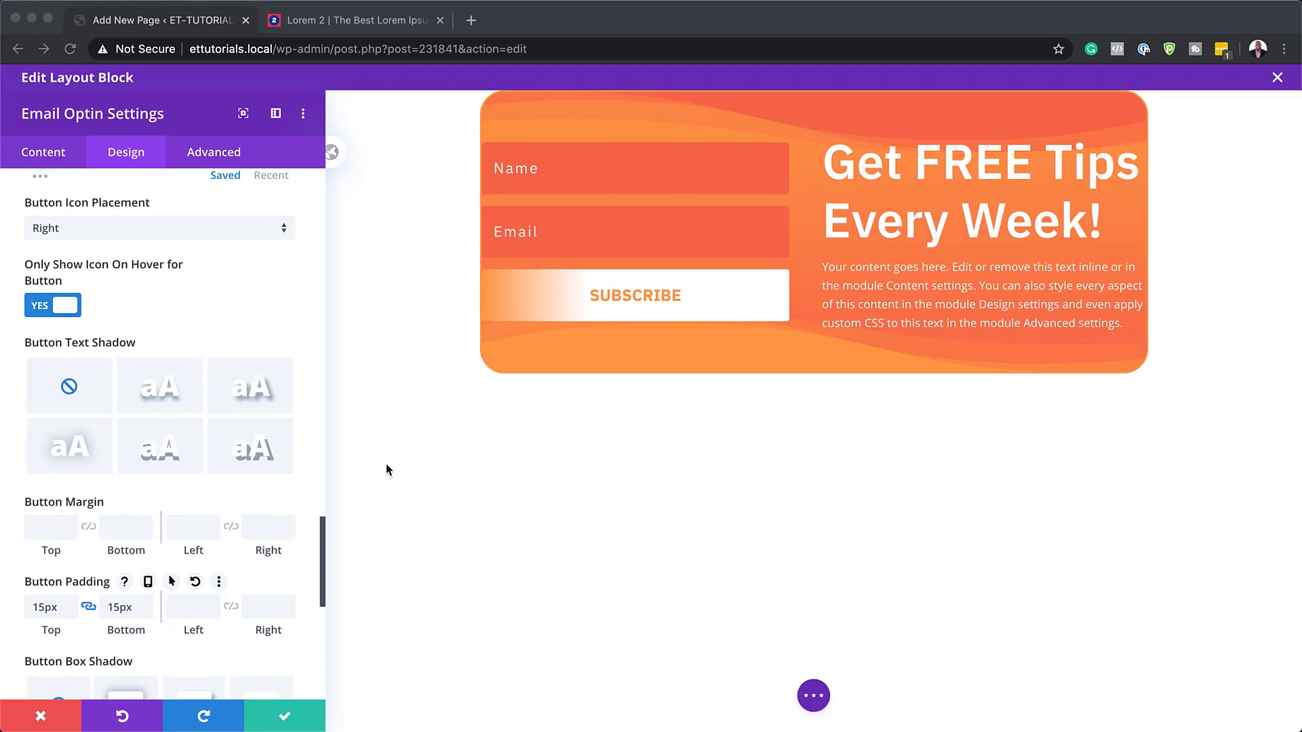
# - Open the email optin module's spacing settings
pyautogui.scroll(-10, 242, 529)
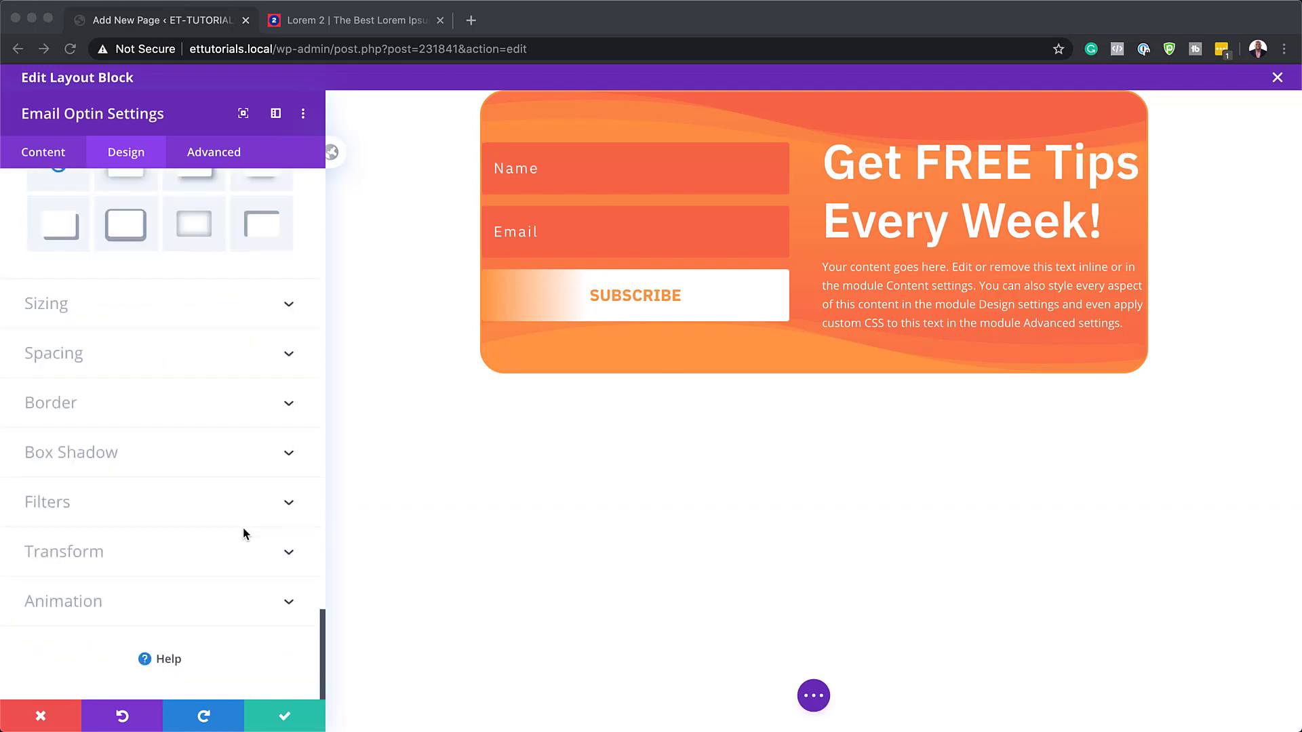
pyautogui.click(57, 355)
pyautogui.click(60, 356)
pyautogui.click(49, 325)
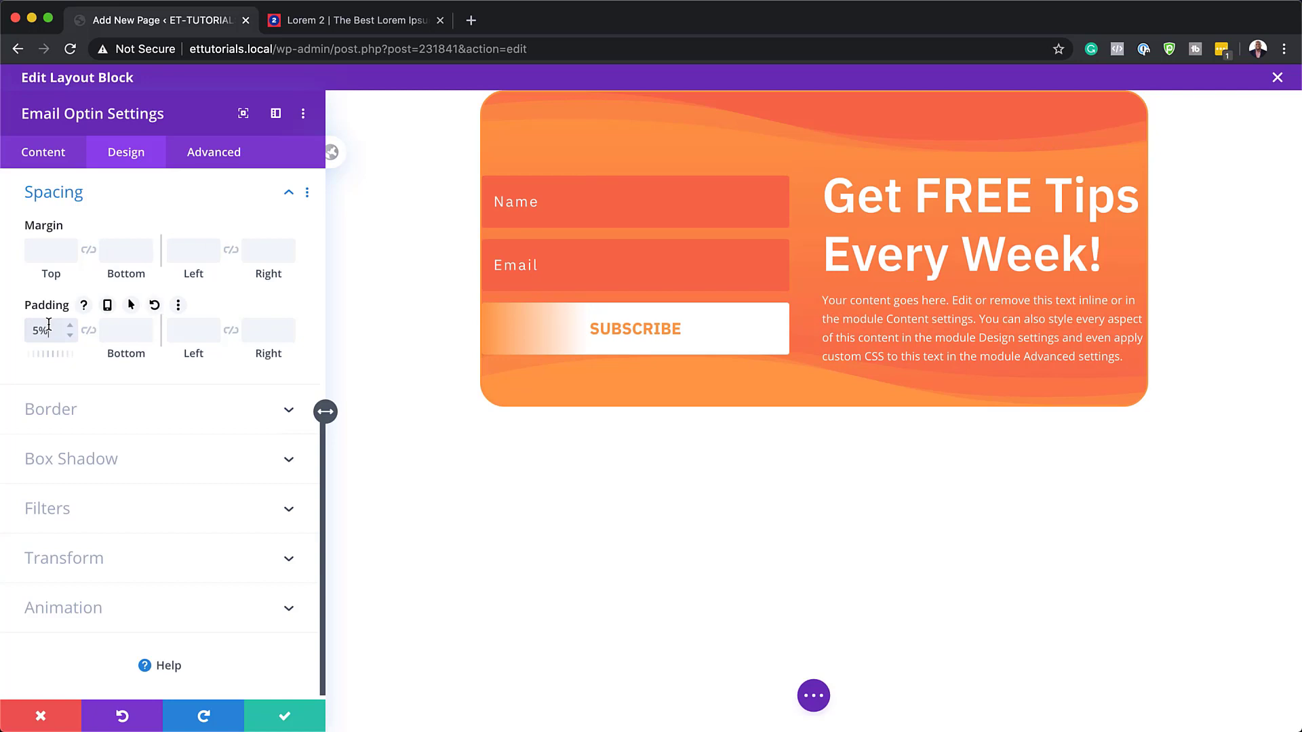
pyautogui.doubleClick(54, 329)
pyautogui.press('BackSpace')
# - Set the email optin module's left and right padding to 5% with linked values and save the module settings
pyautogui.click(186, 335)
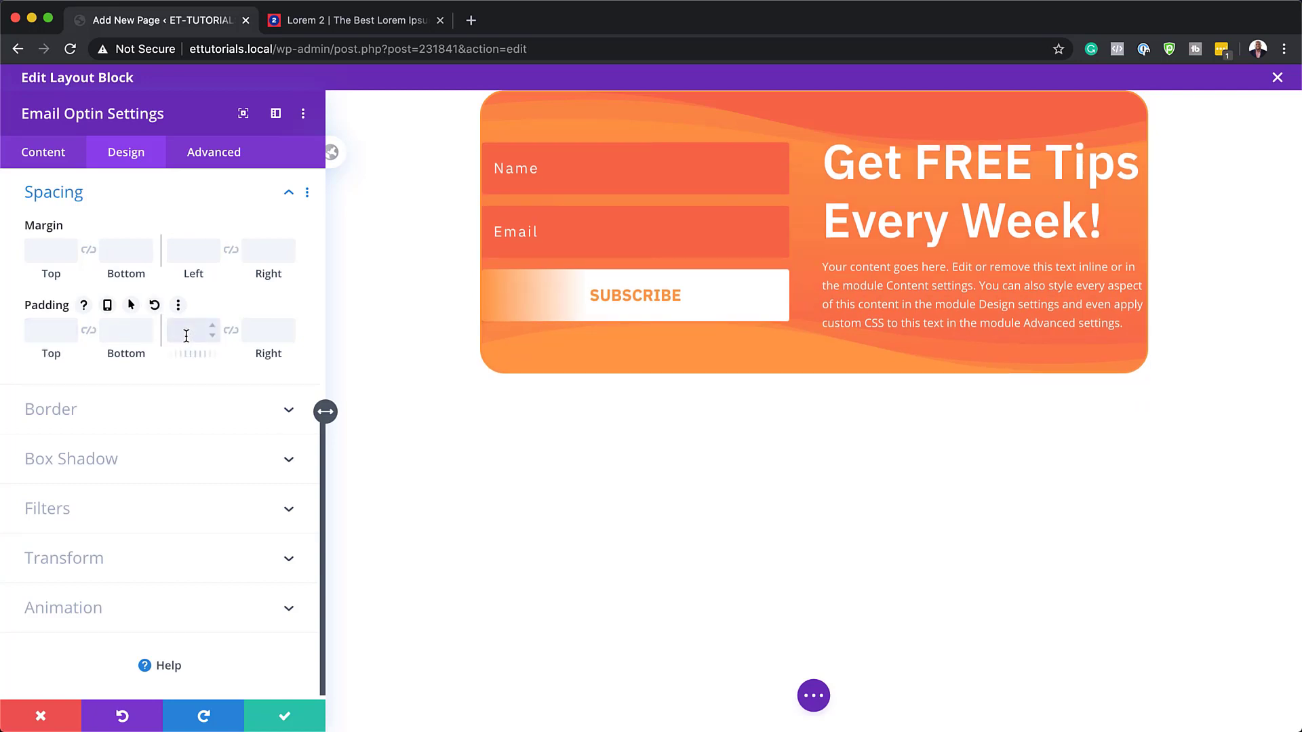
pyautogui.click(231, 331)
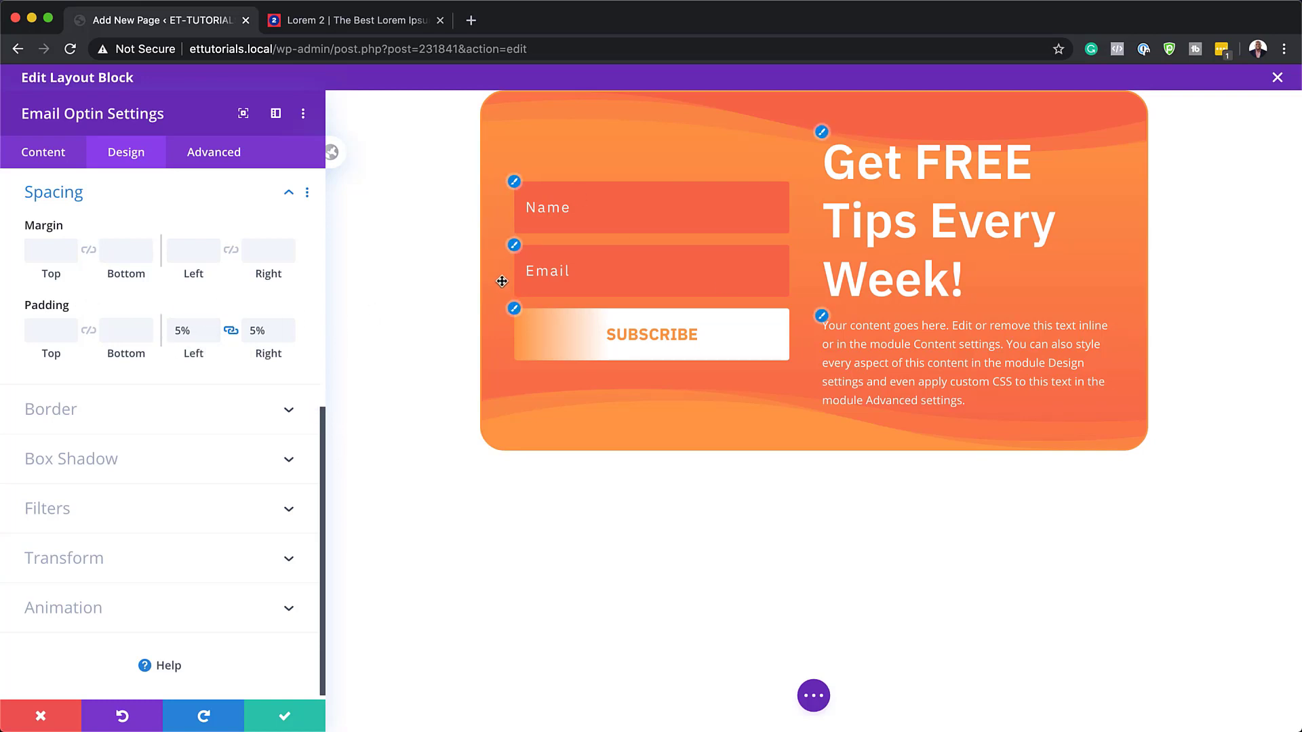
pyautogui.click(268, 718)
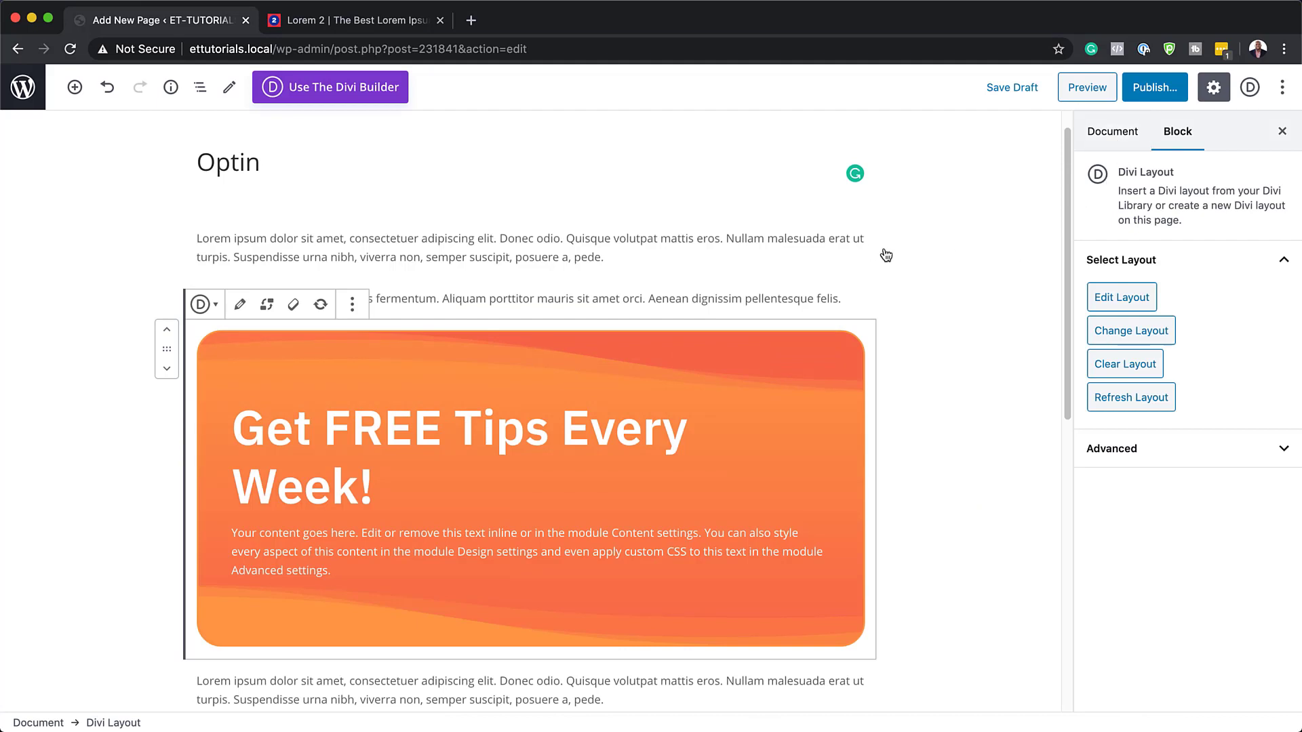
# - Set the page layout to No Sidebar in the document's Divi page settings
pyautogui.click(1109, 137)
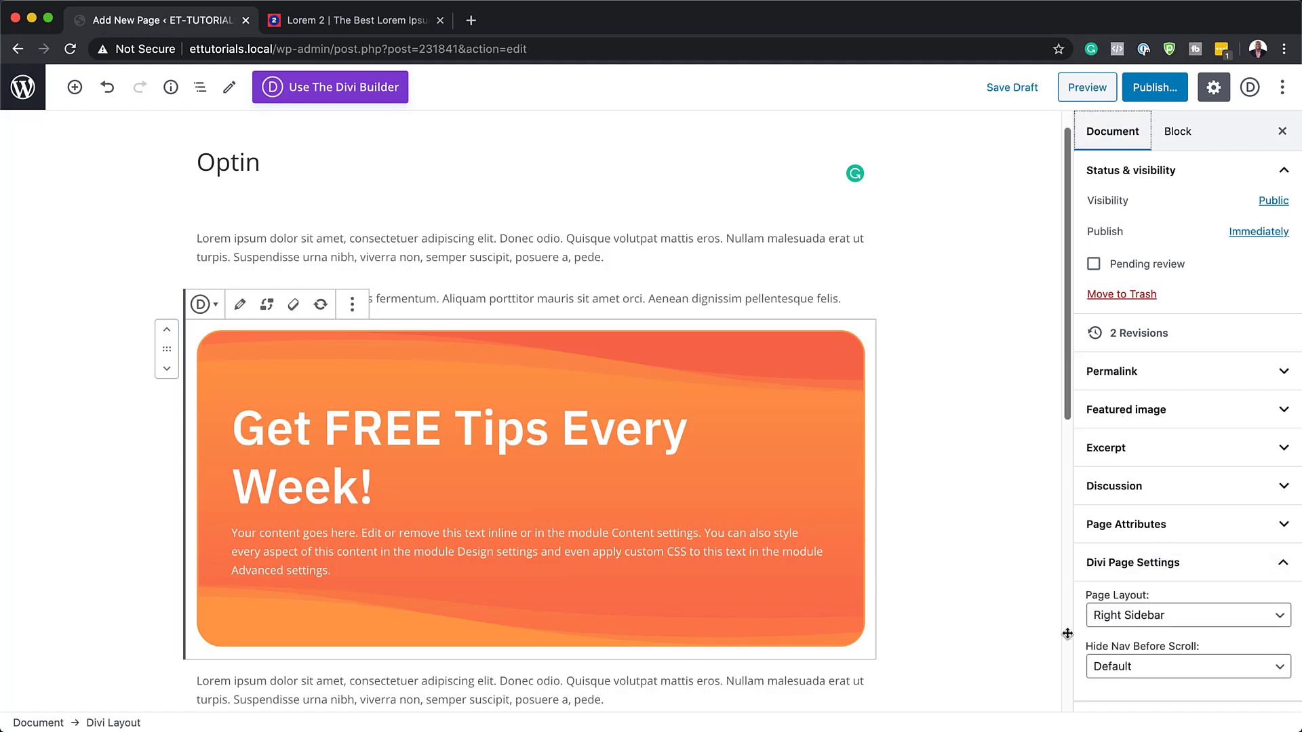
pyautogui.click(1126, 620)
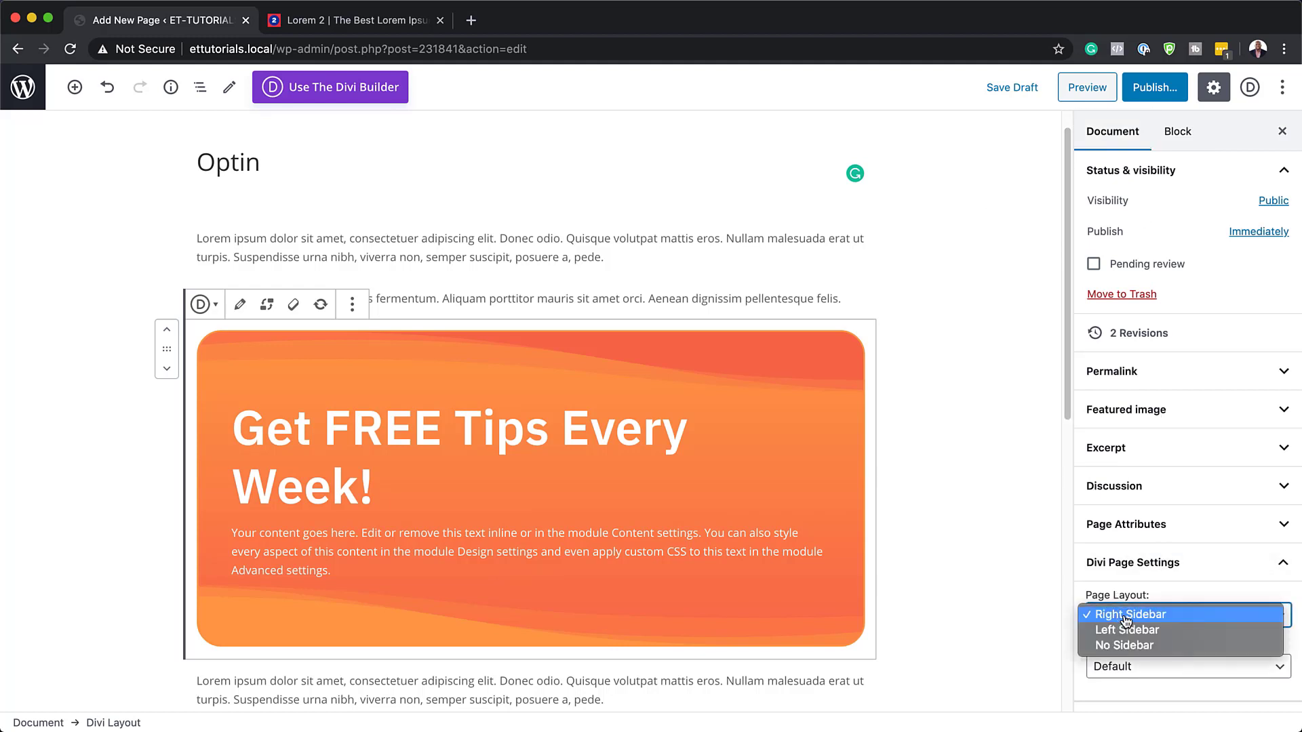
pyautogui.click(1176, 646)
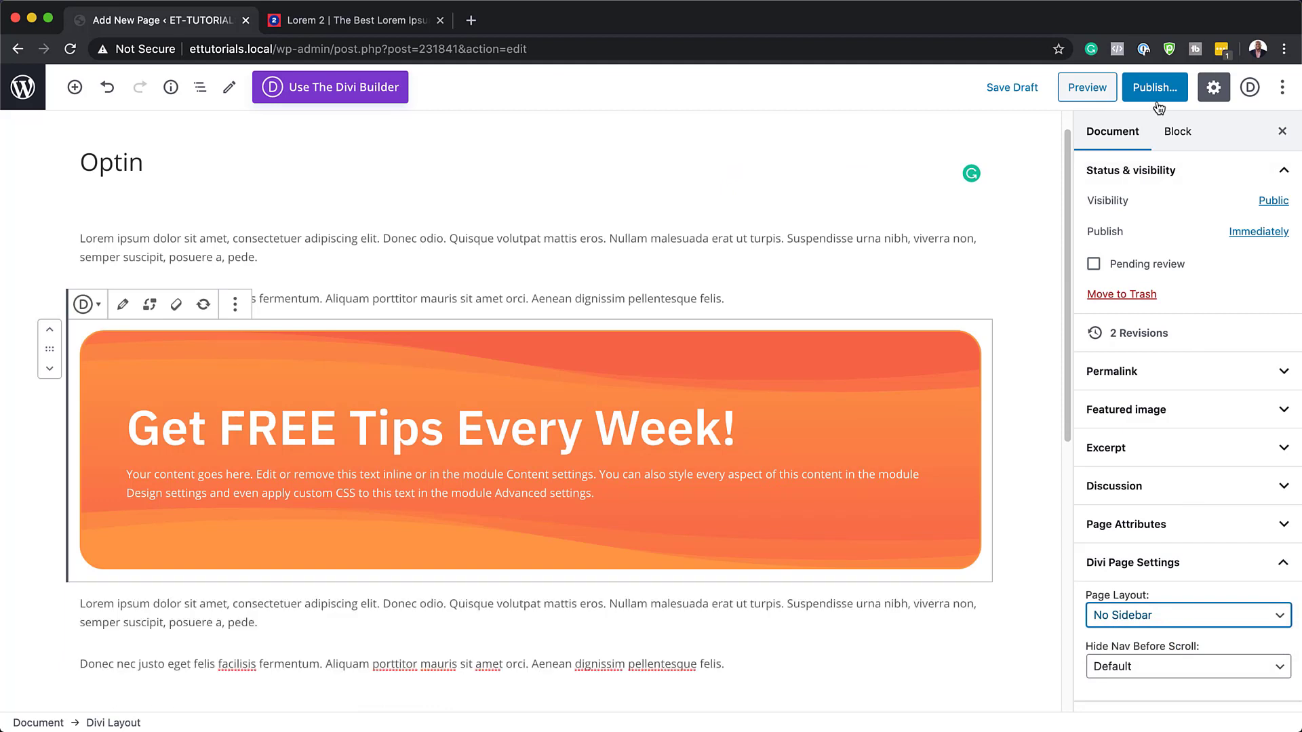
# - Publish the Optin page and view it live
pyautogui.click(1158, 93)
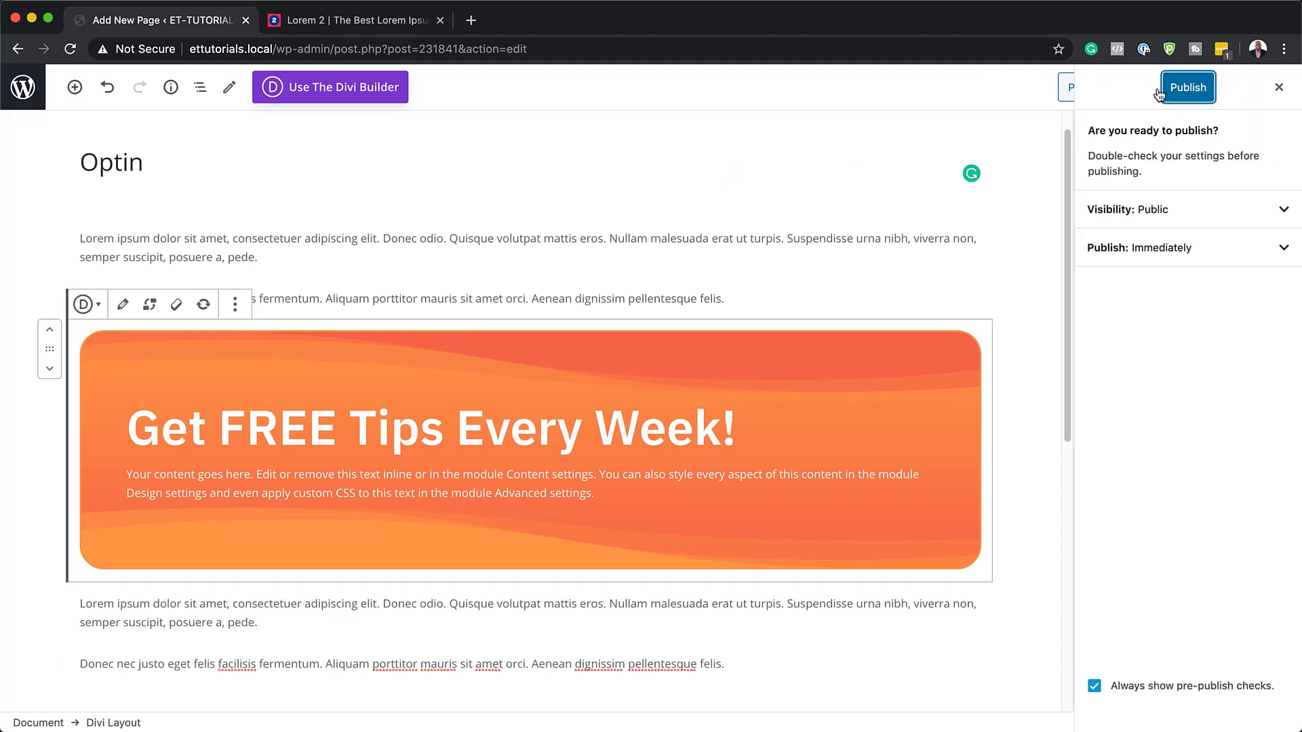
pyautogui.click(1200, 92)
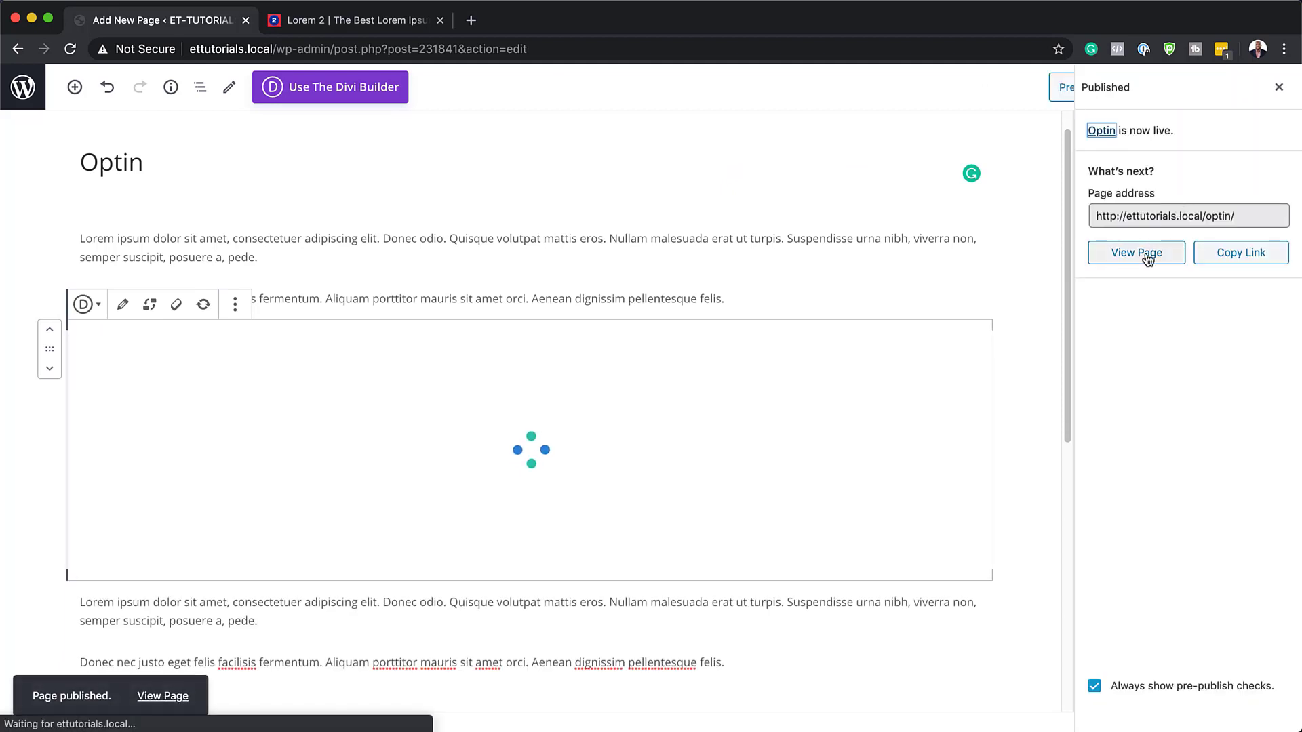
pyautogui.click(1148, 259)
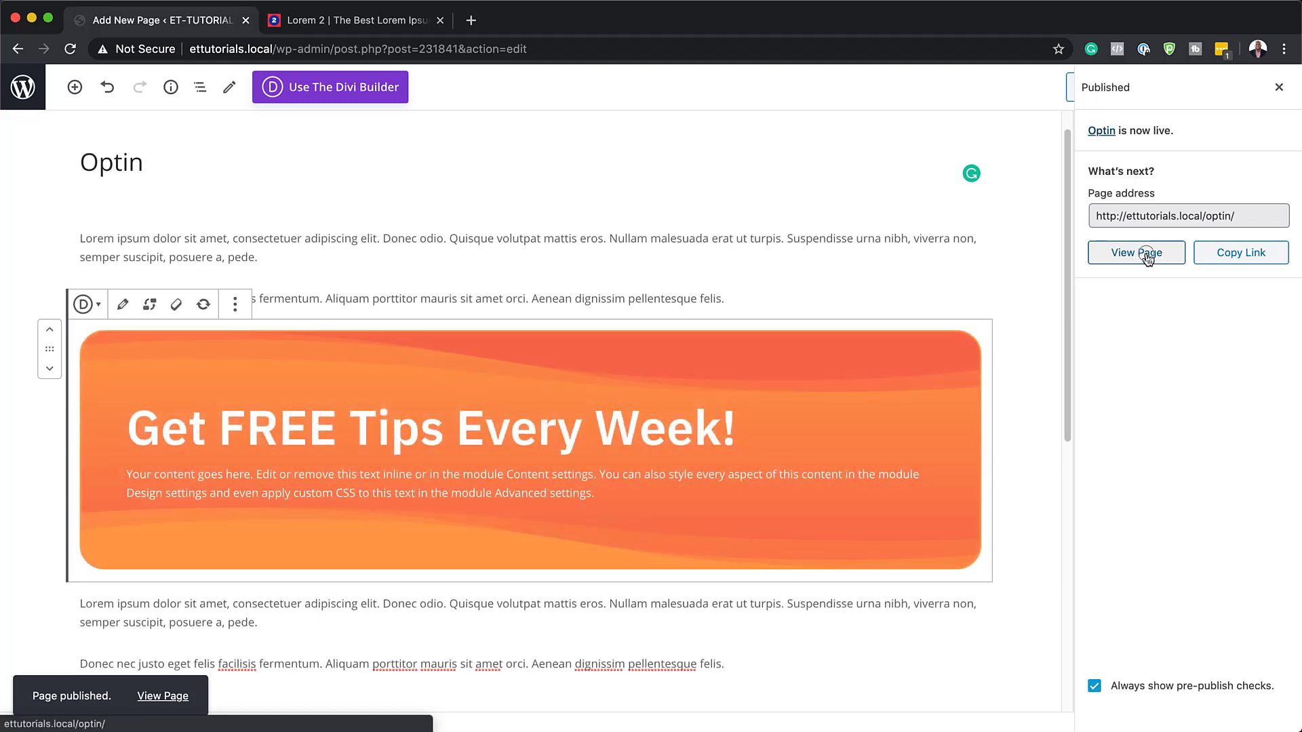